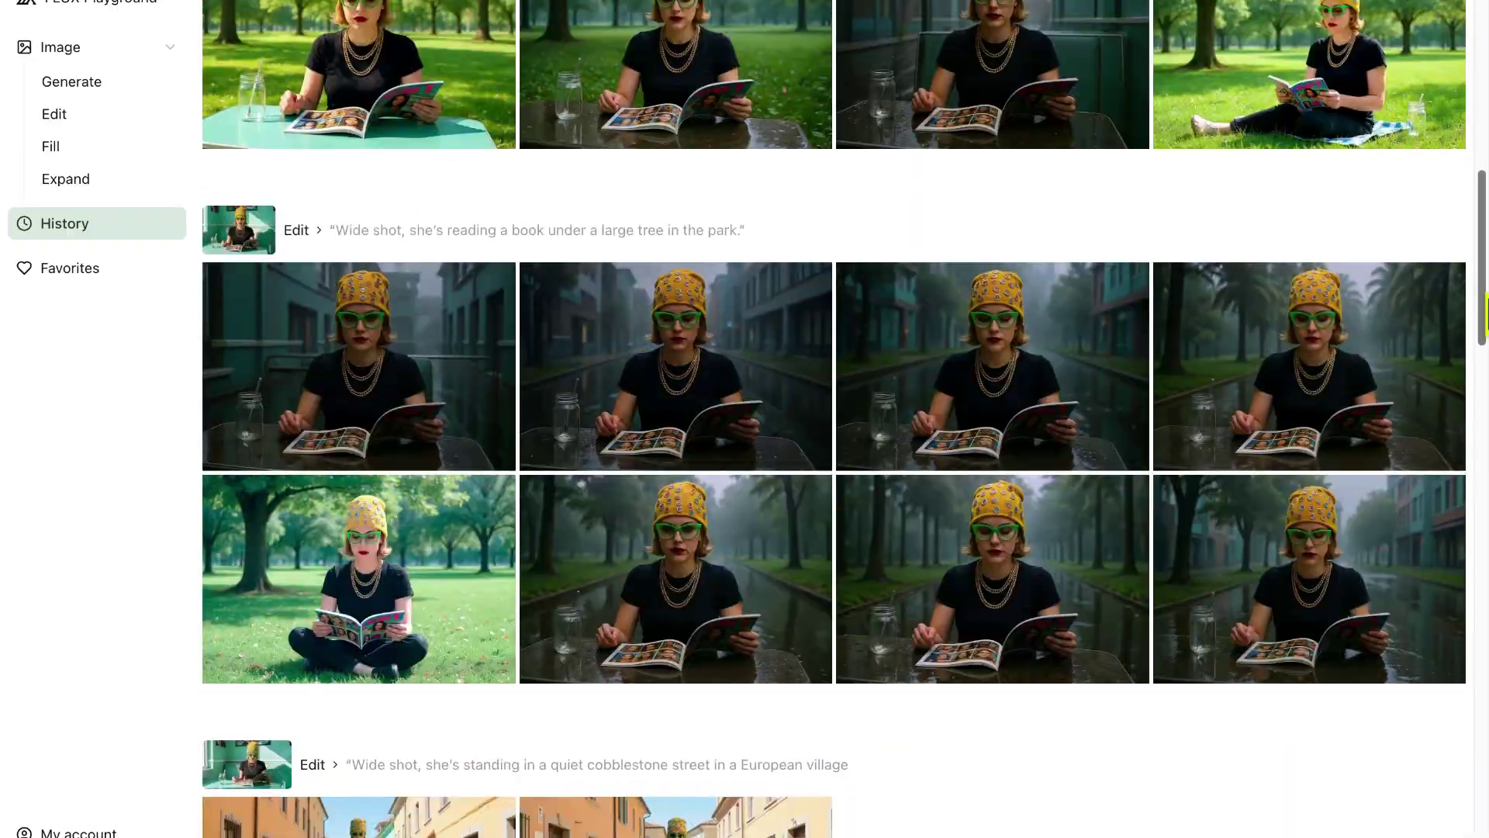
pyautogui.scroll(3, 396, 574)
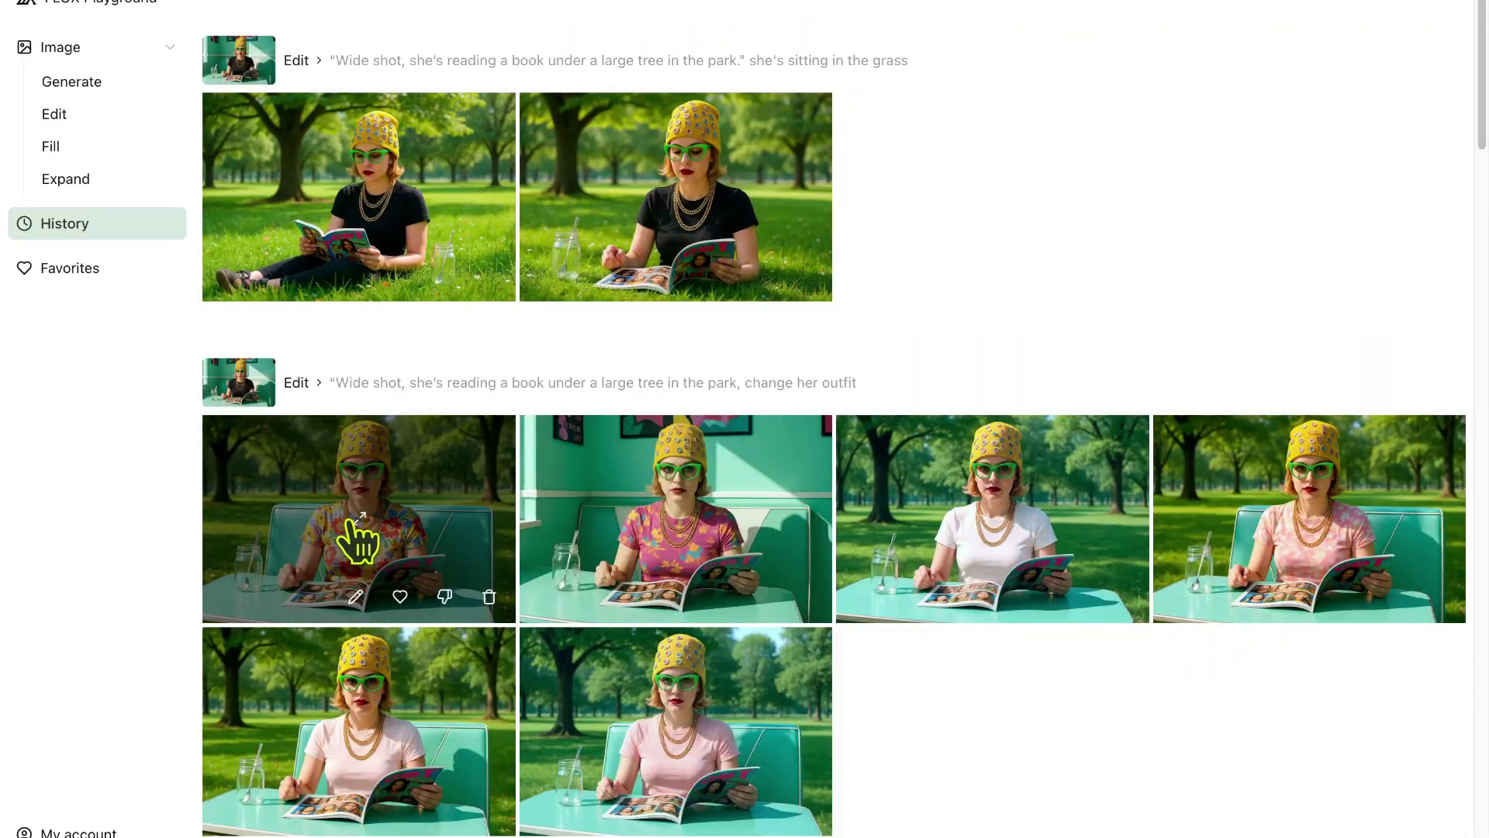
pyautogui.click(449, 492)
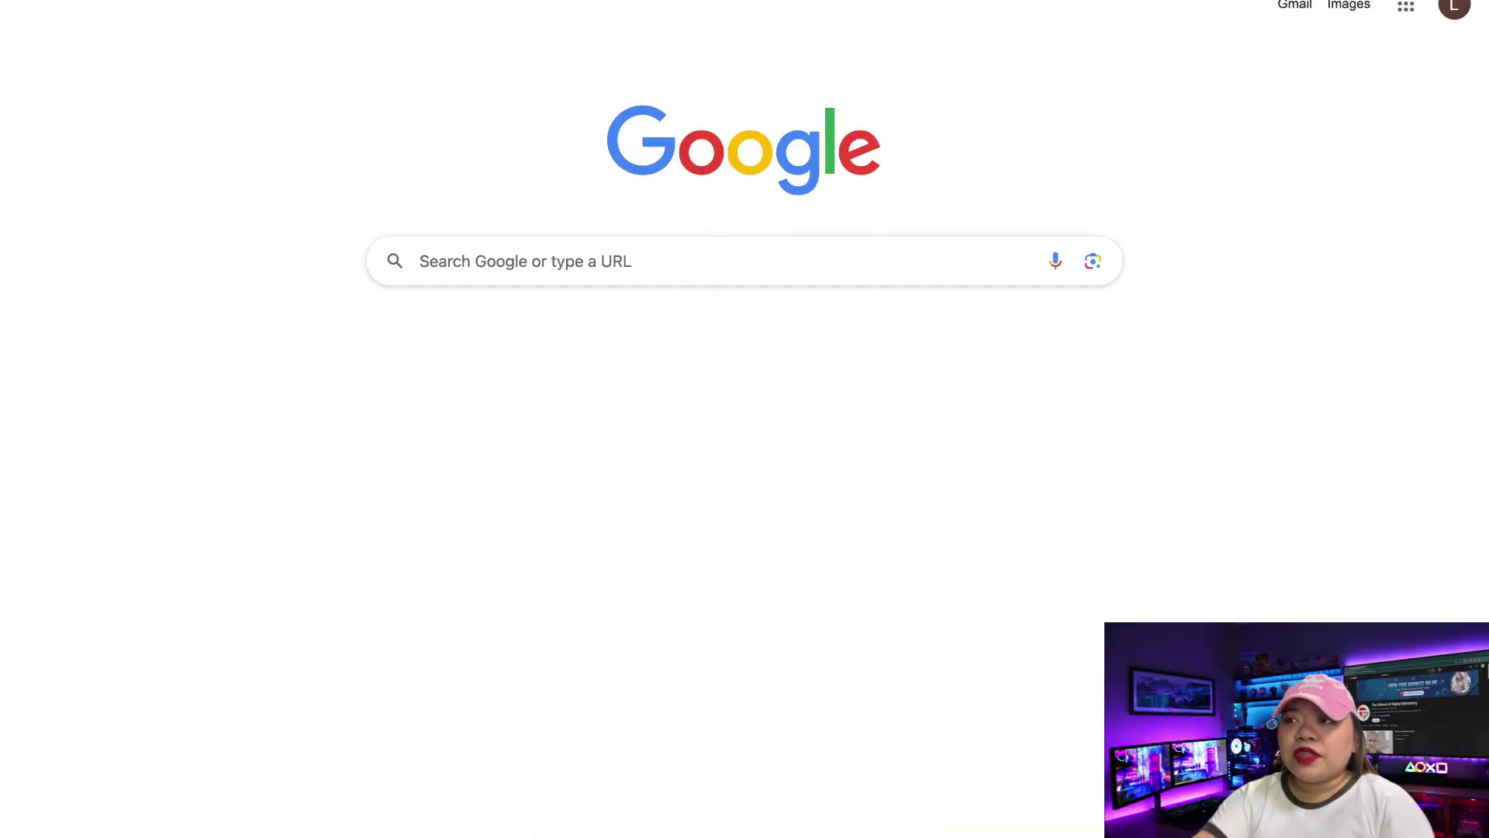
# Search Google for "black forest labs" and open the official Black Forest Labs site.
pyautogui.click(631, 256)
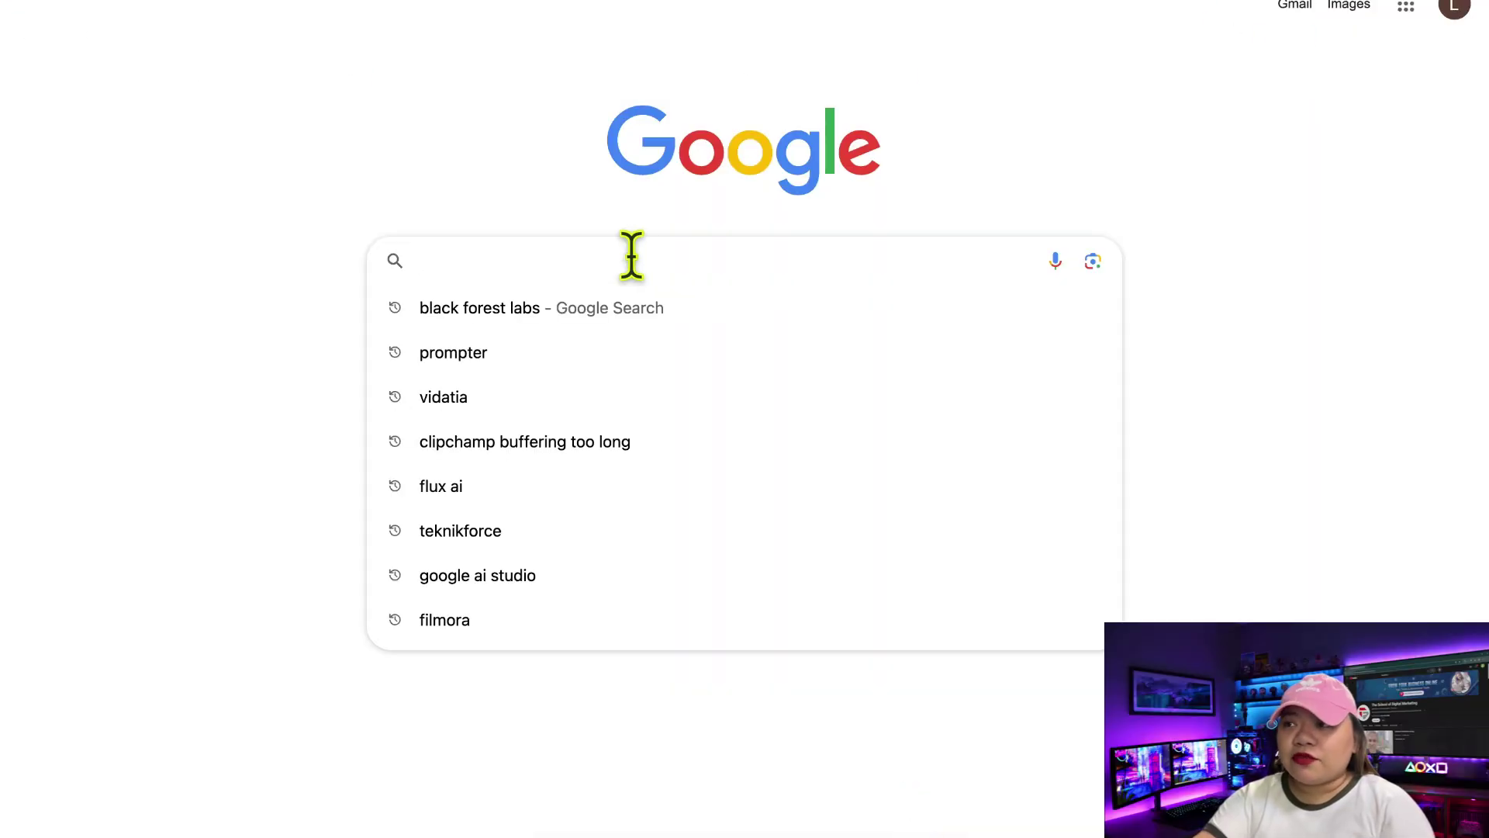
pyautogui.click(518, 311)
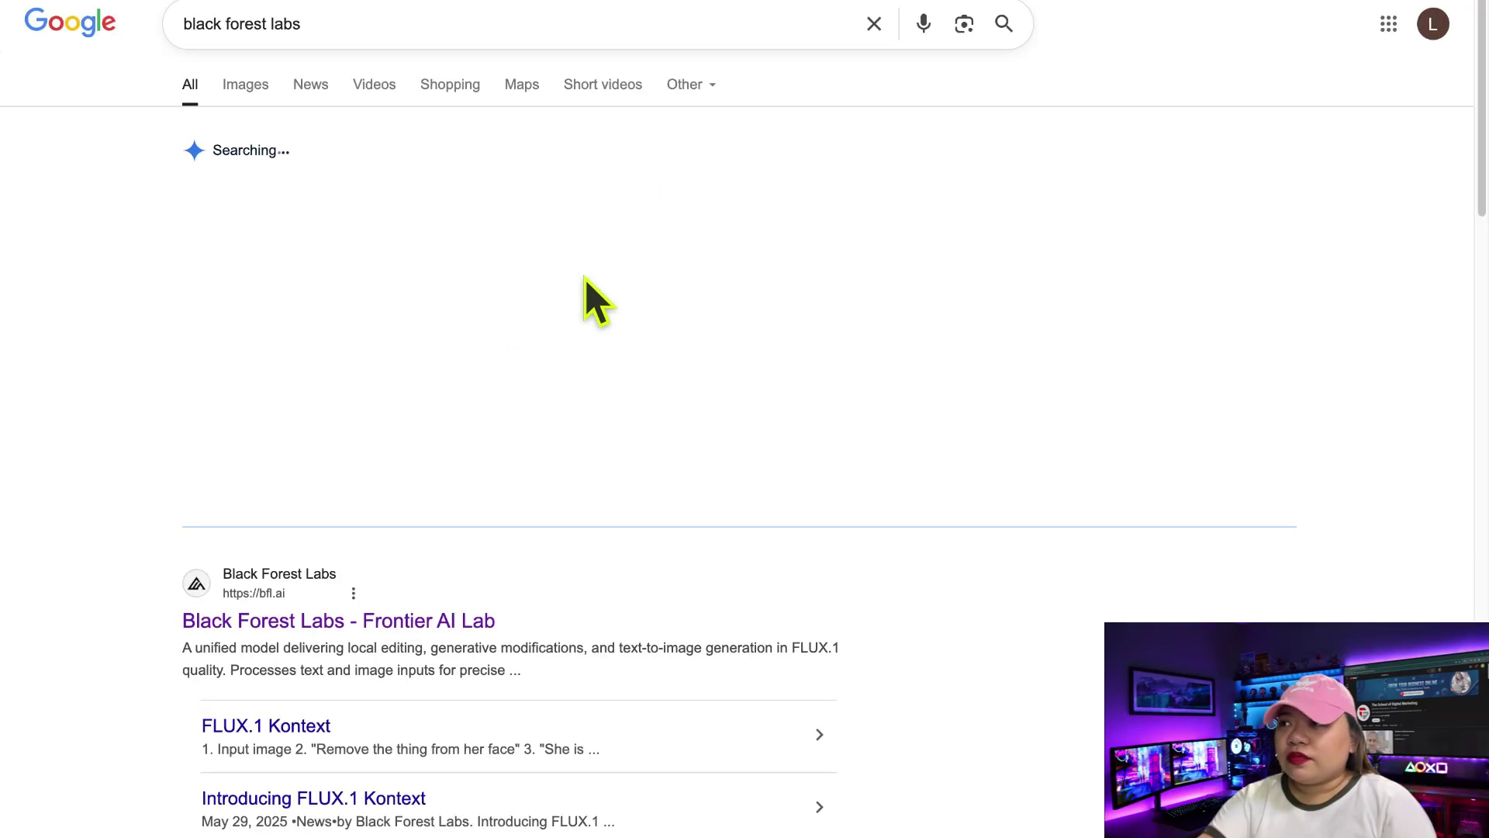
pyautogui.scroll(-3, 469, 496)
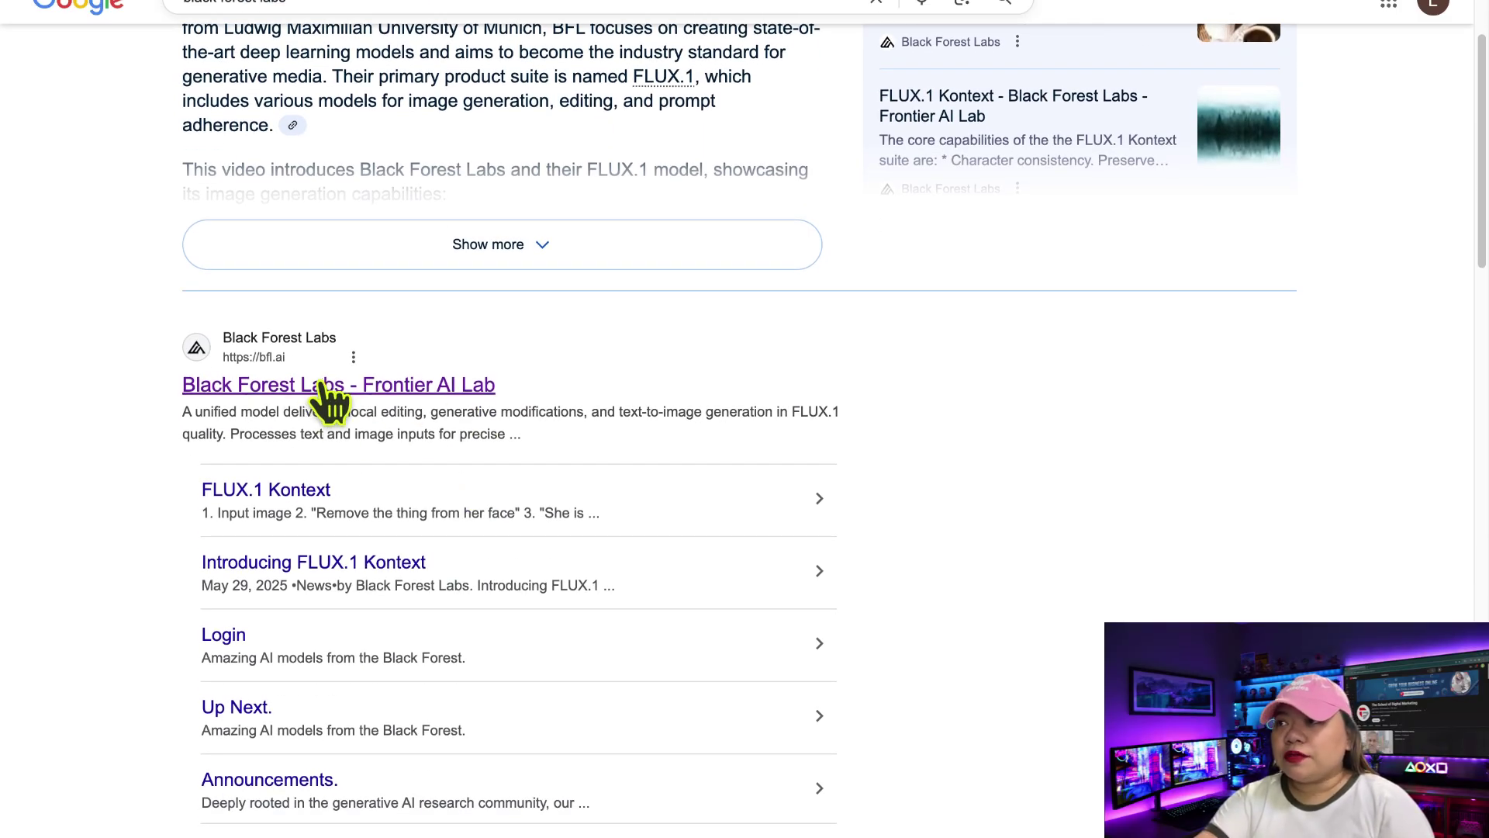
pyautogui.click(298, 388)
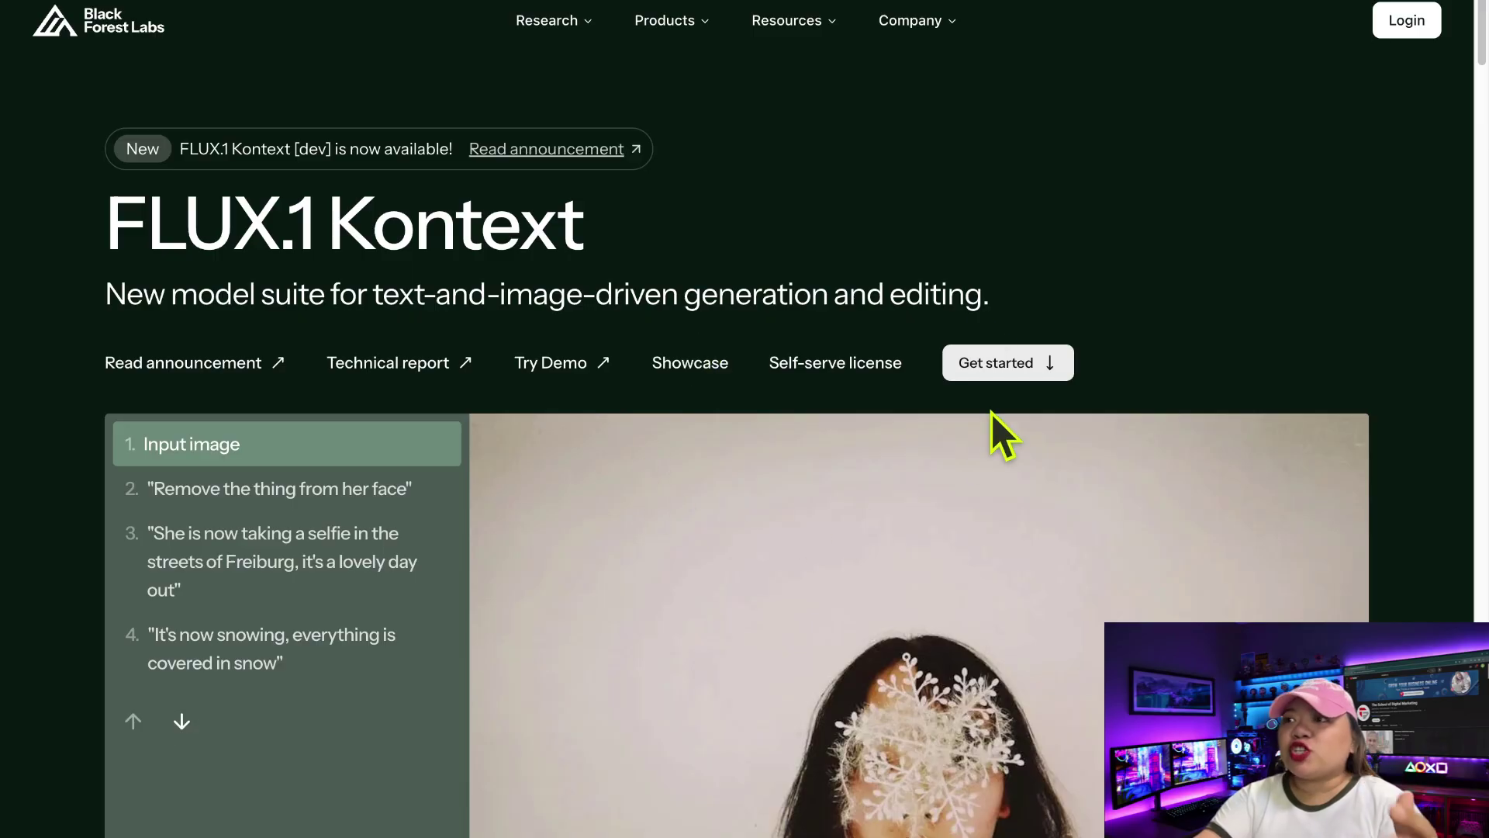
# Look over the FLUX.1 Kontext showcase and go to the page's get-started section.
pyautogui.scroll(-15, 1051, 431)
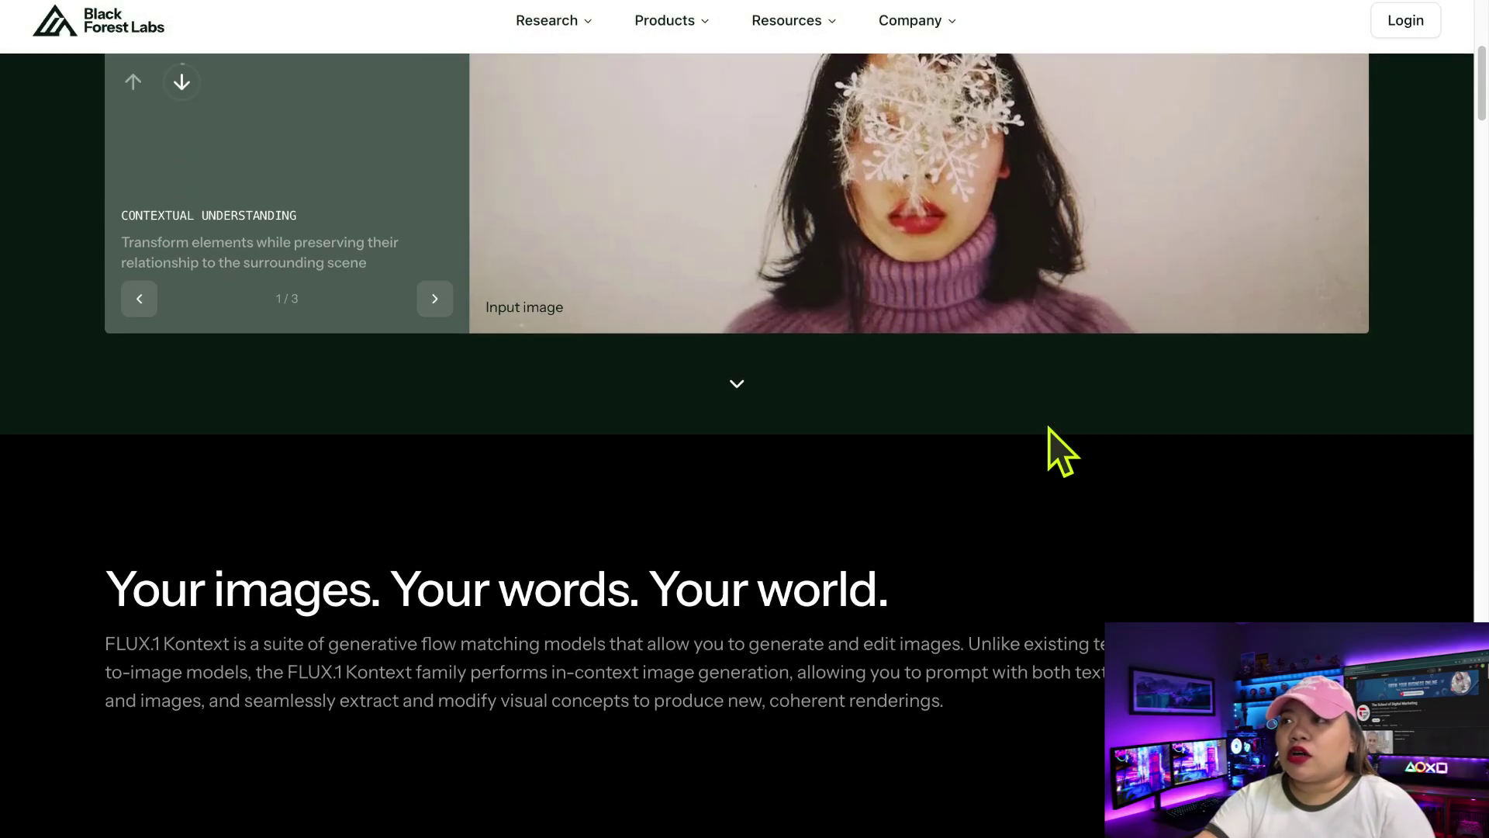
pyautogui.scroll(-20, 1052, 430)
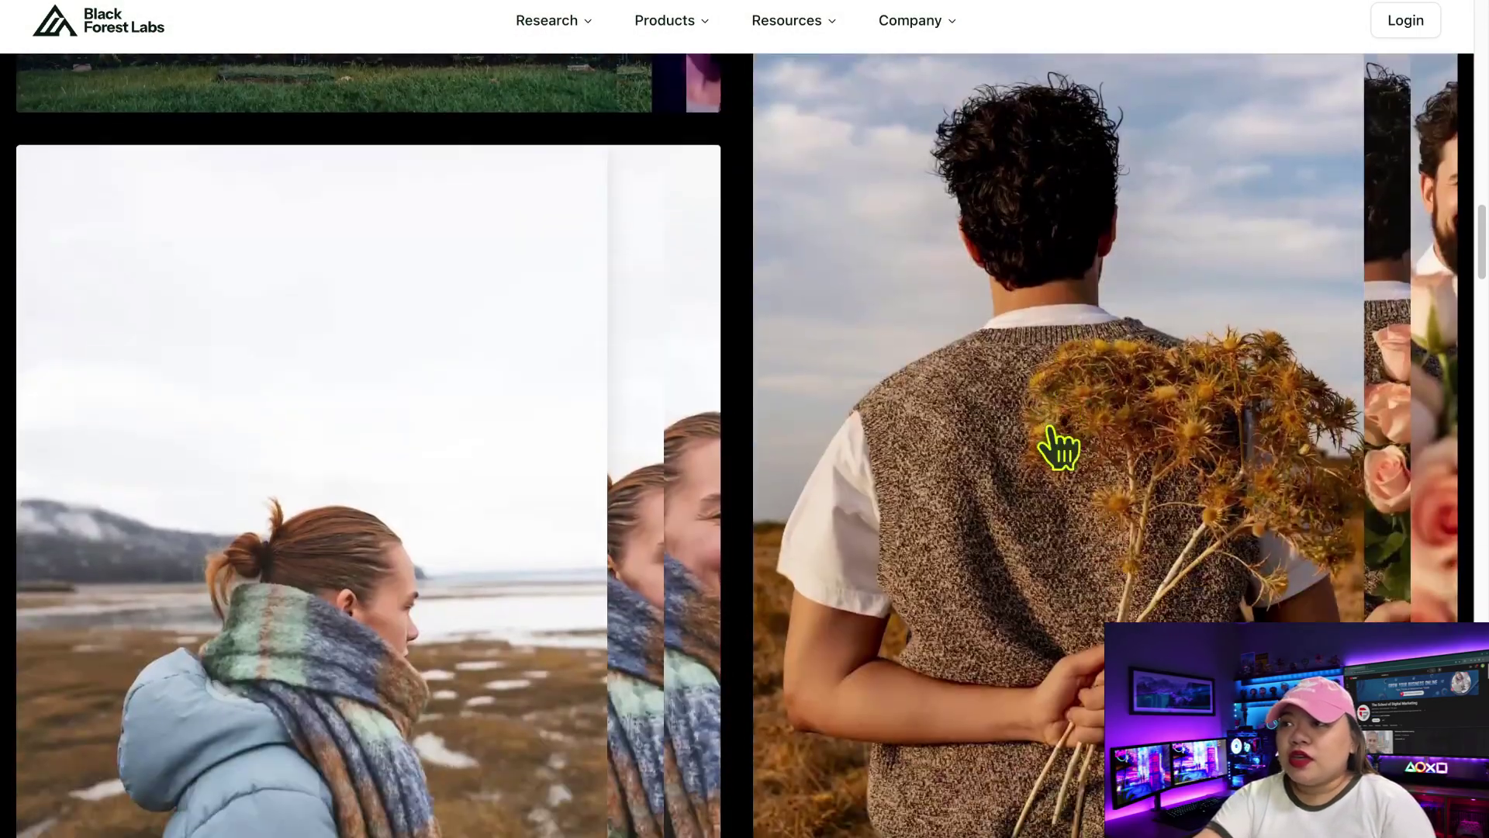
pyautogui.scroll(-3, 1051, 428)
pyautogui.scroll(20, 1051, 428)
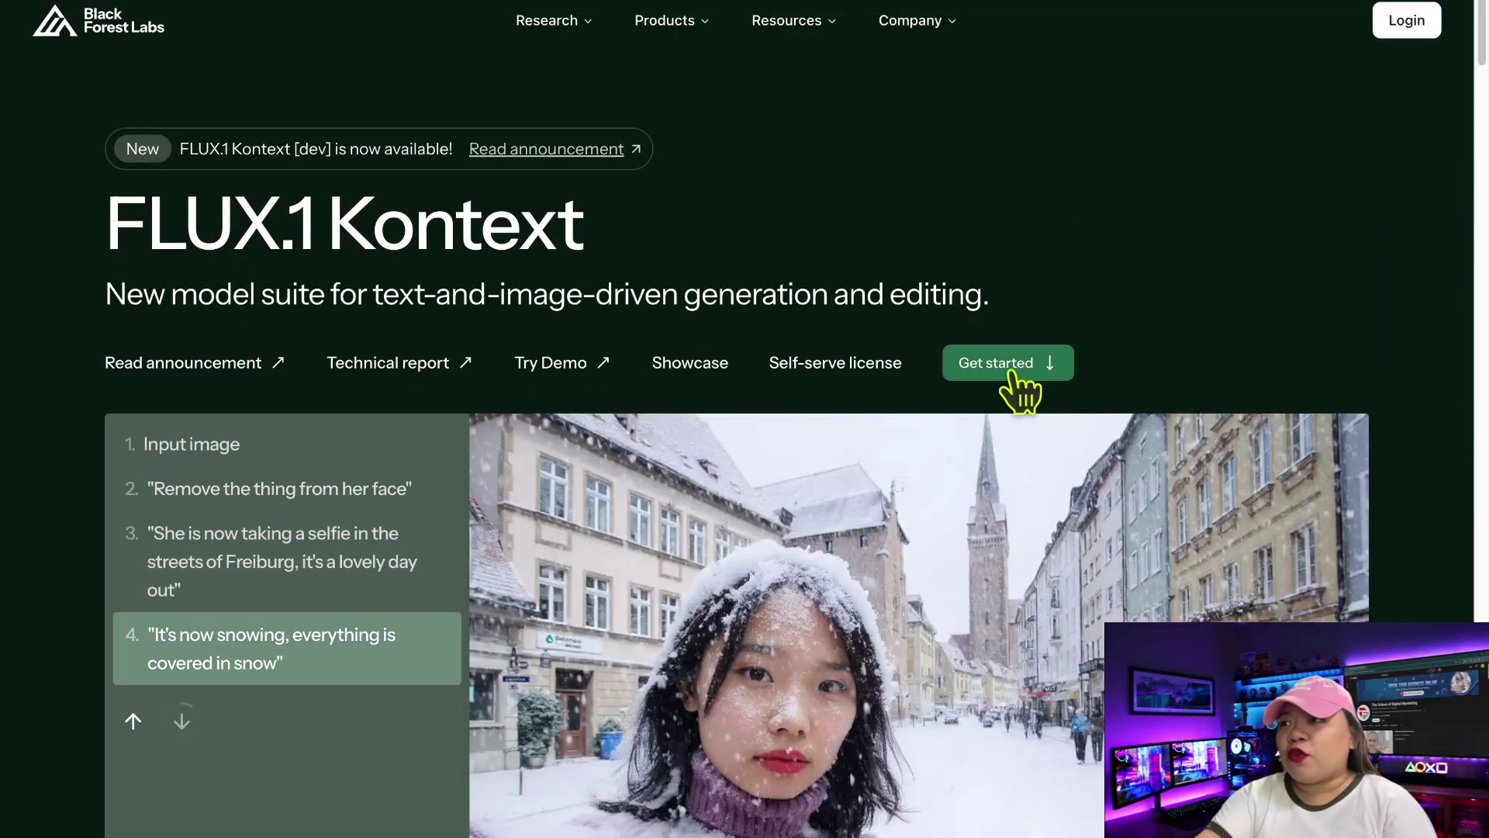
pyautogui.click(1008, 377)
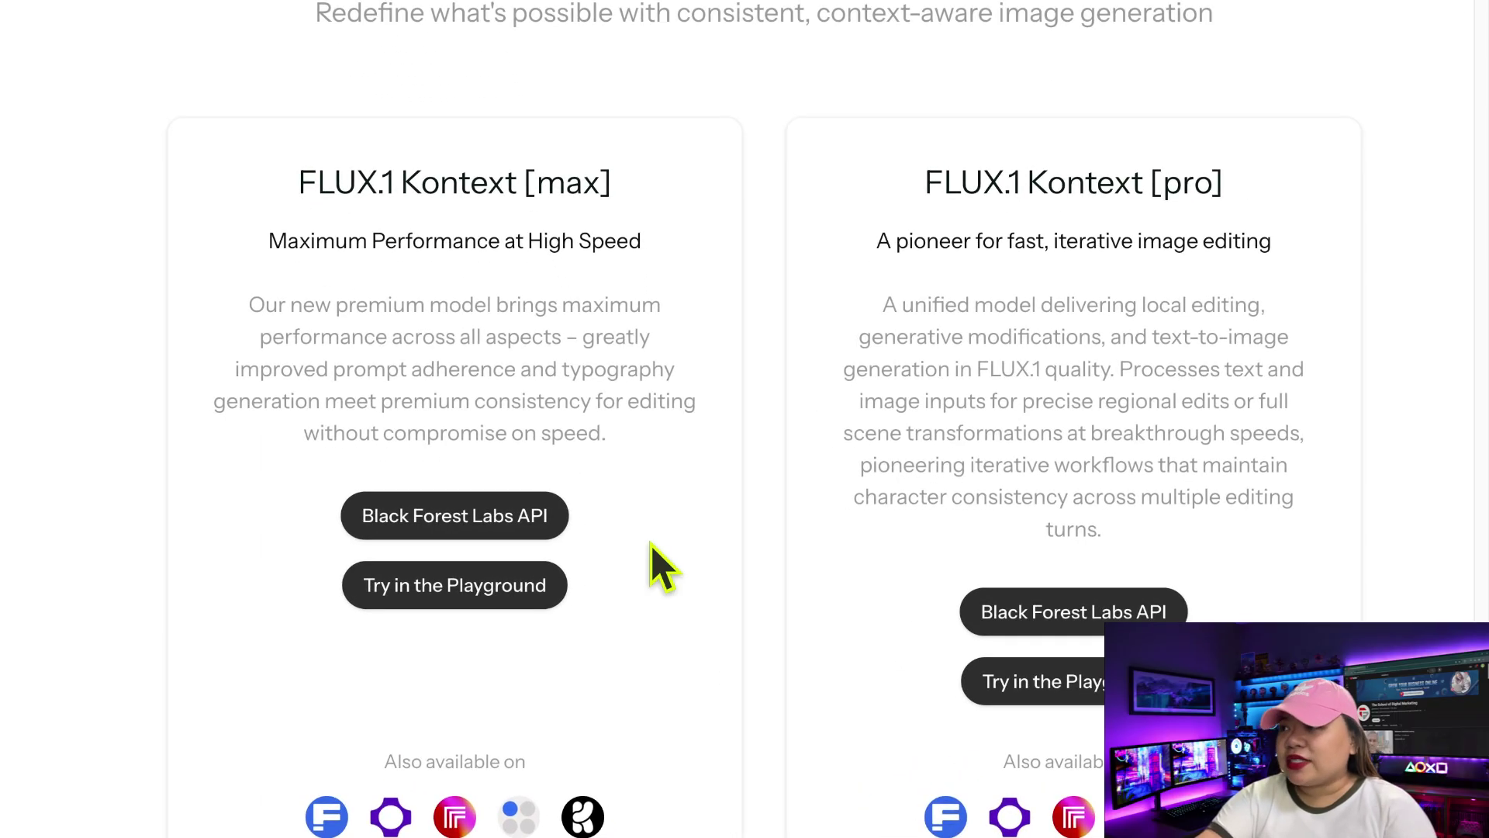
# Compare the descriptions and access options of the FLUX.1 Kontext [max], [pro] and [dev] models.
pyautogui.scroll(-5, 651, 547)
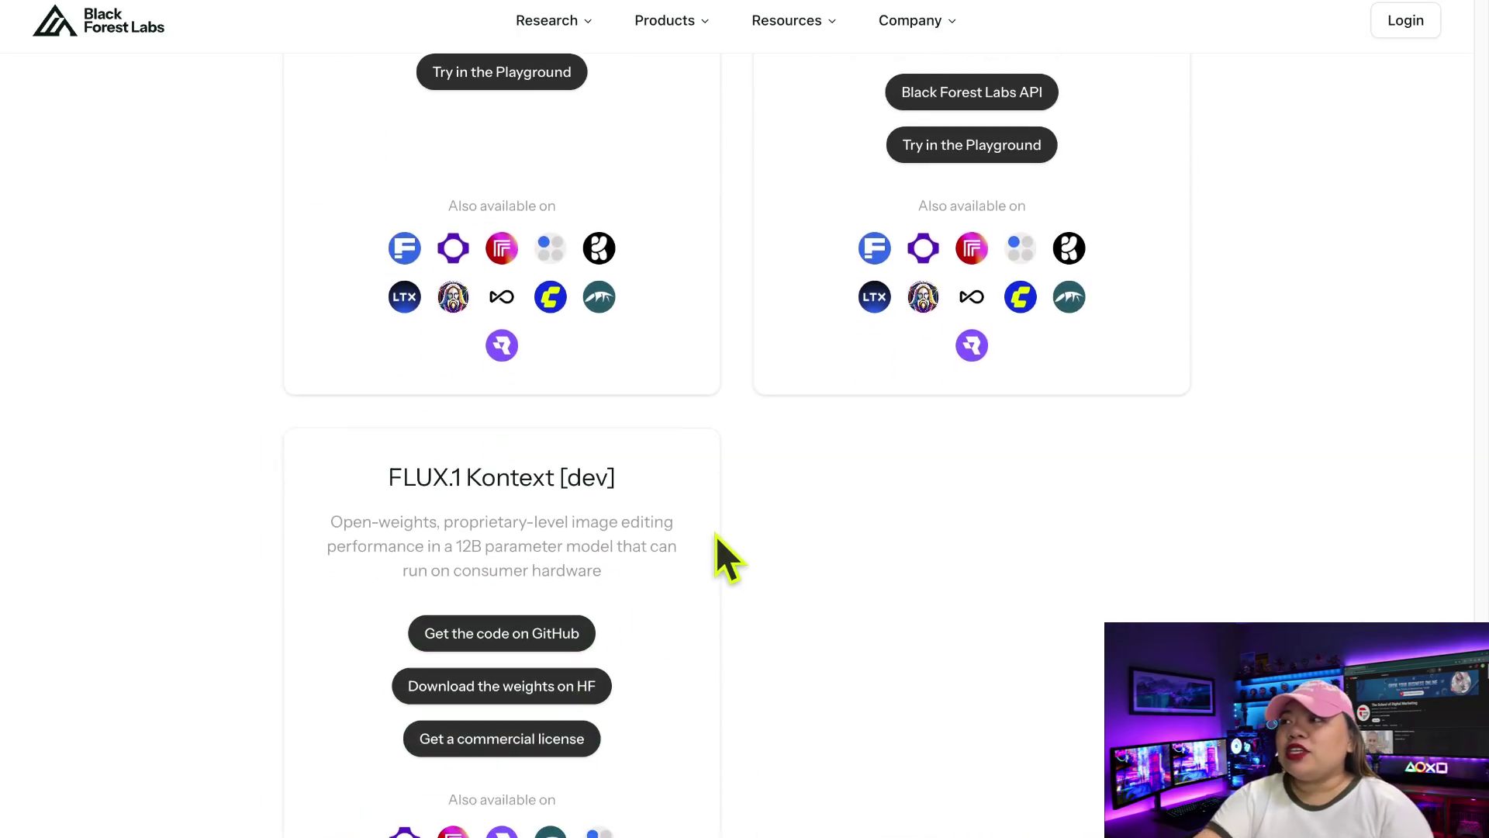
pyautogui.scroll(-3, 717, 543)
pyautogui.scroll(5, 727, 557)
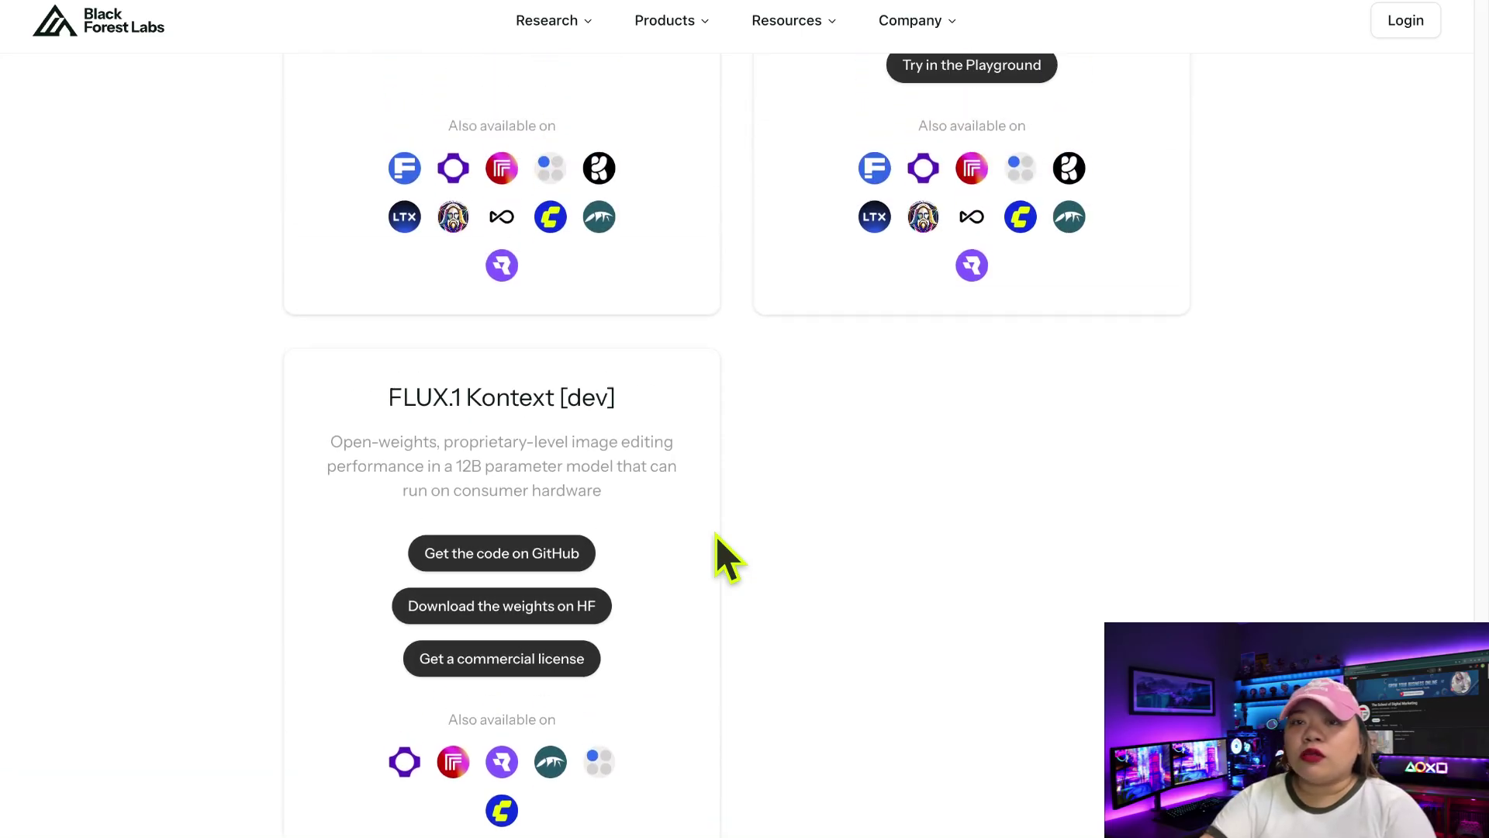
pyautogui.scroll(3, 727, 557)
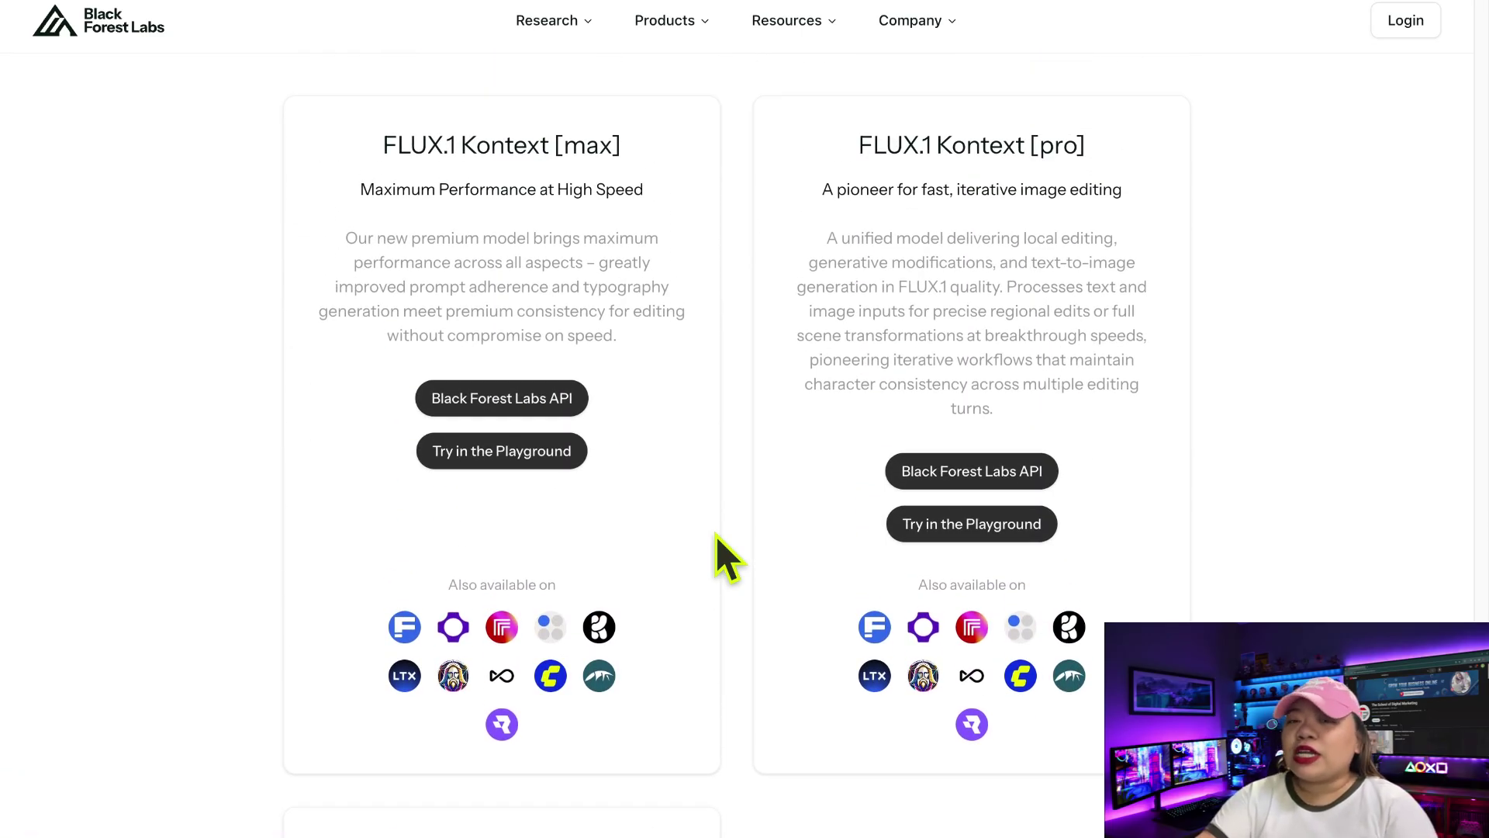
pyautogui.scroll(-6, 718, 537)
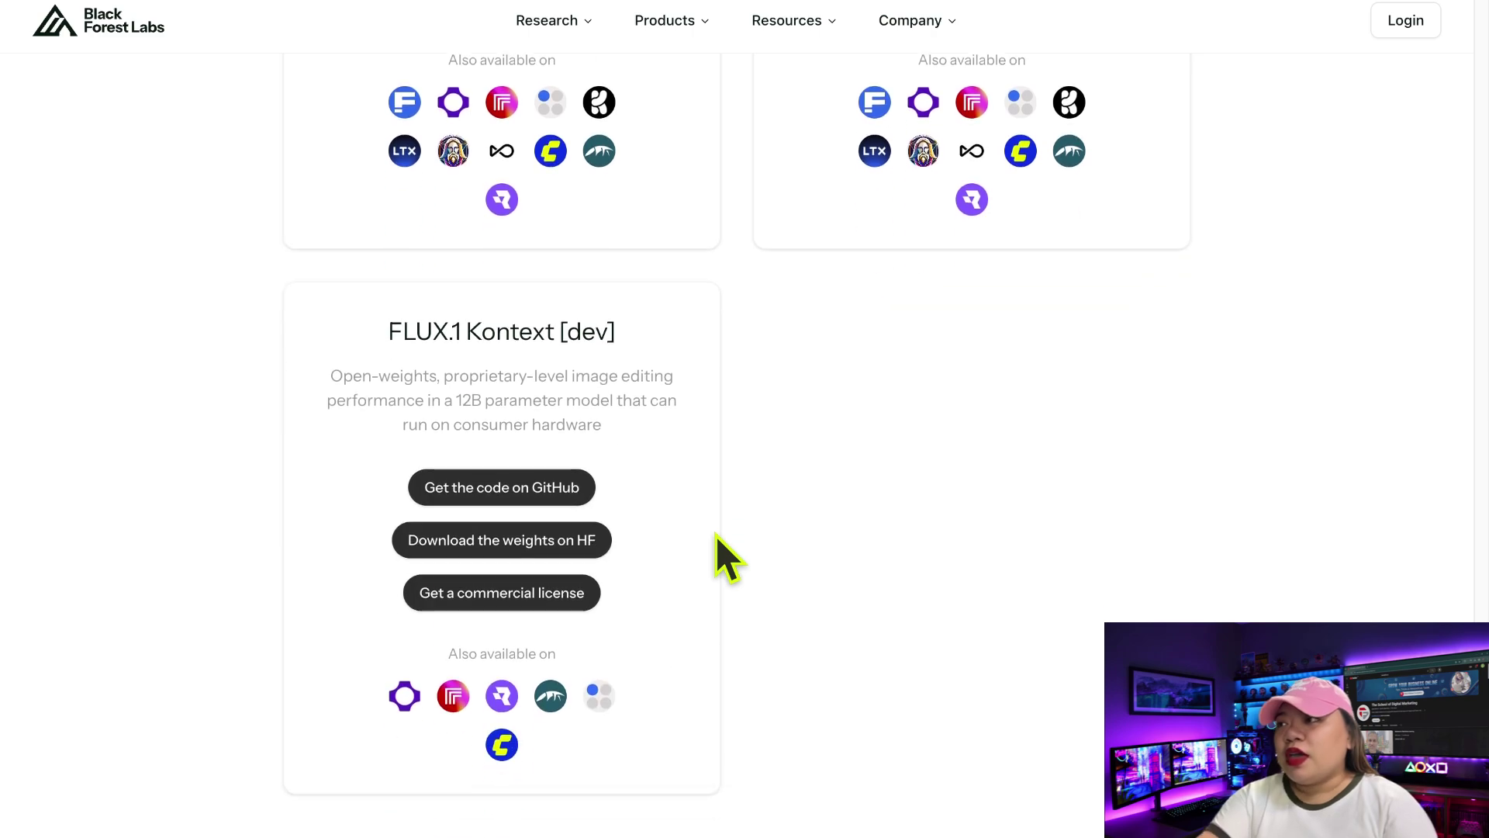
pyautogui.scroll(9, 728, 557)
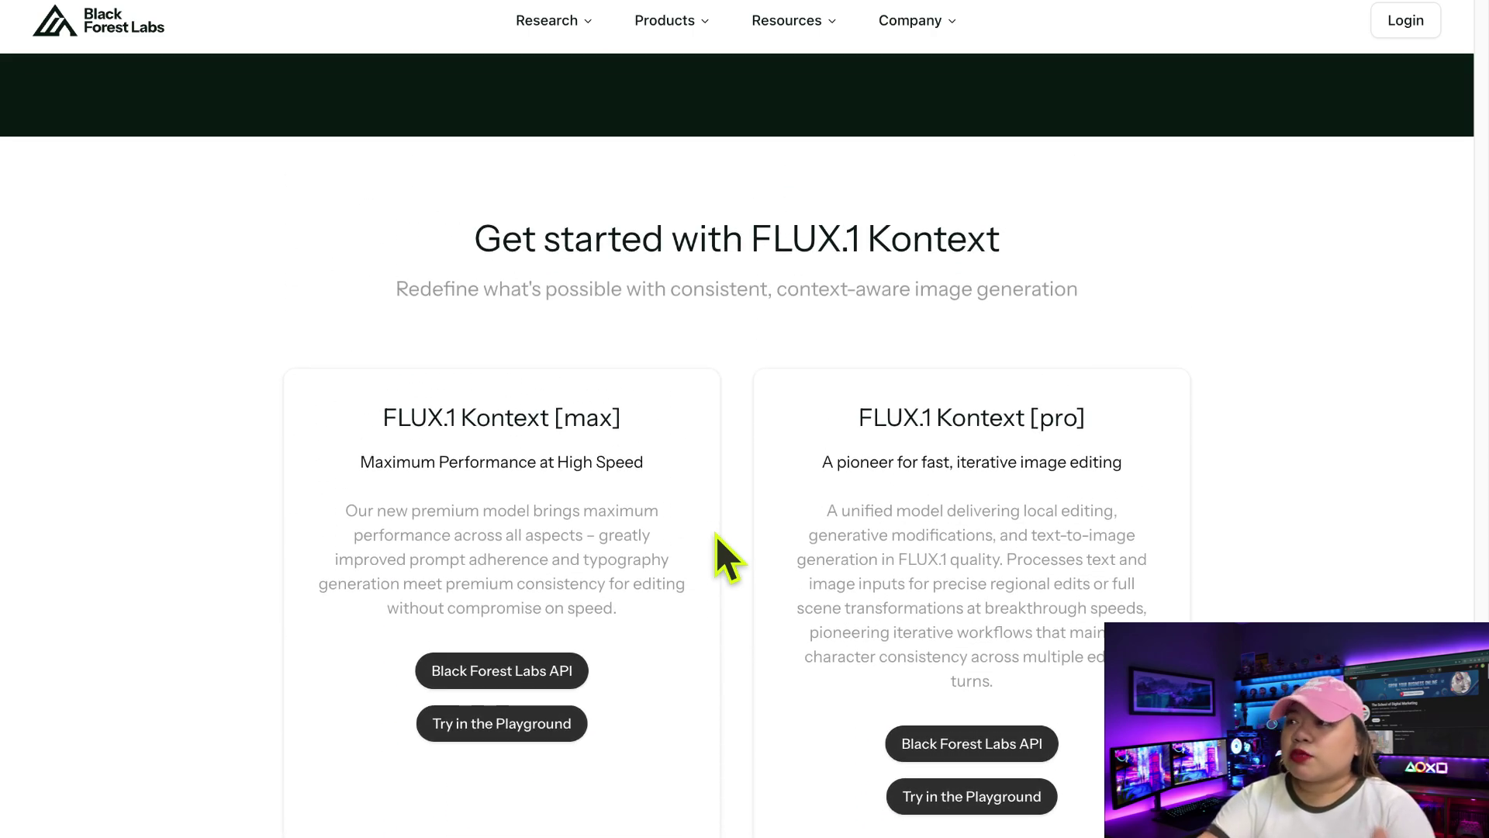
pyautogui.scroll(-8, 715, 543)
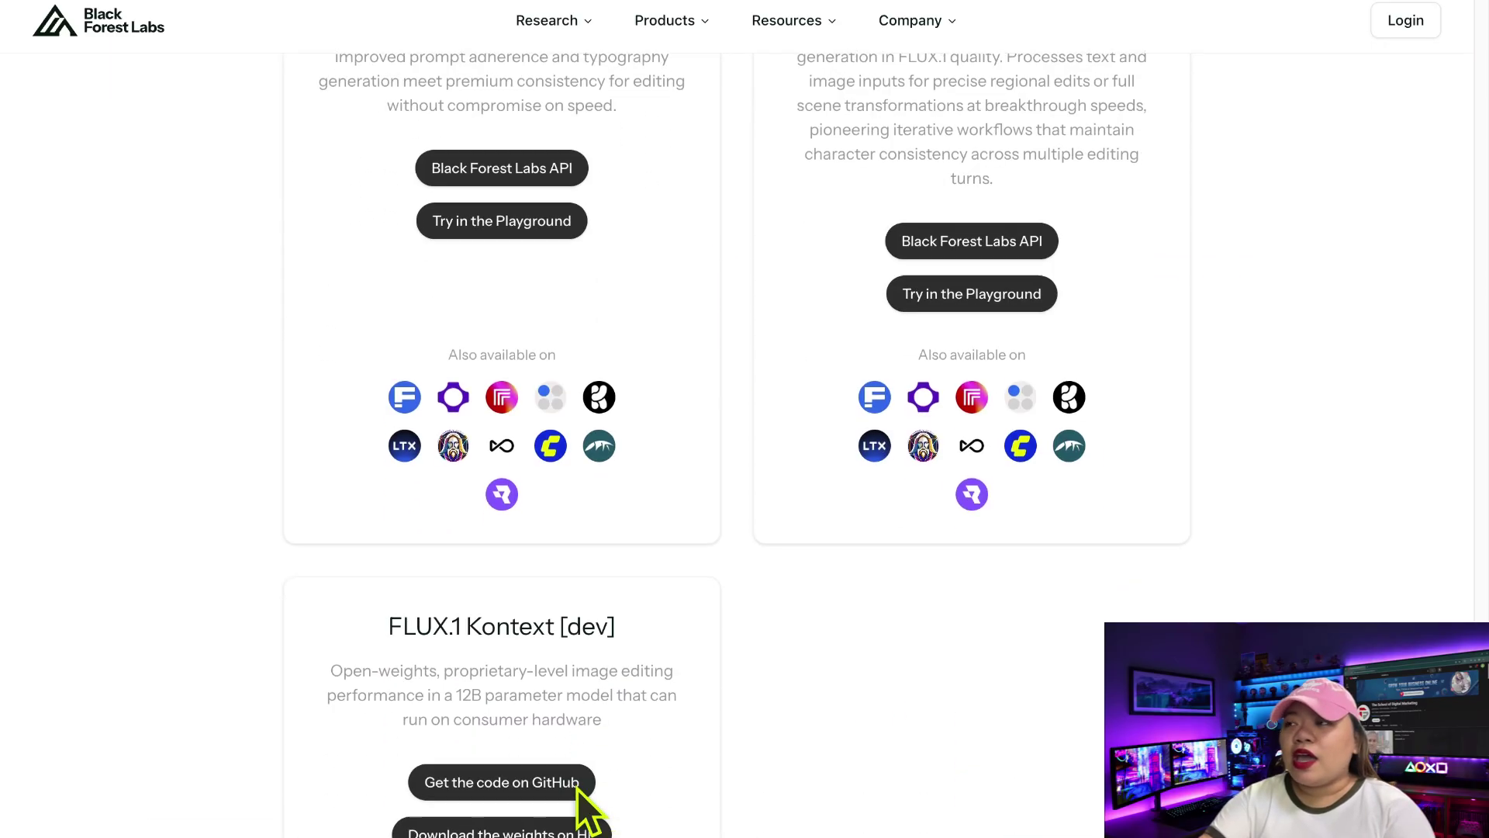
pyautogui.scroll(-4, 715, 547)
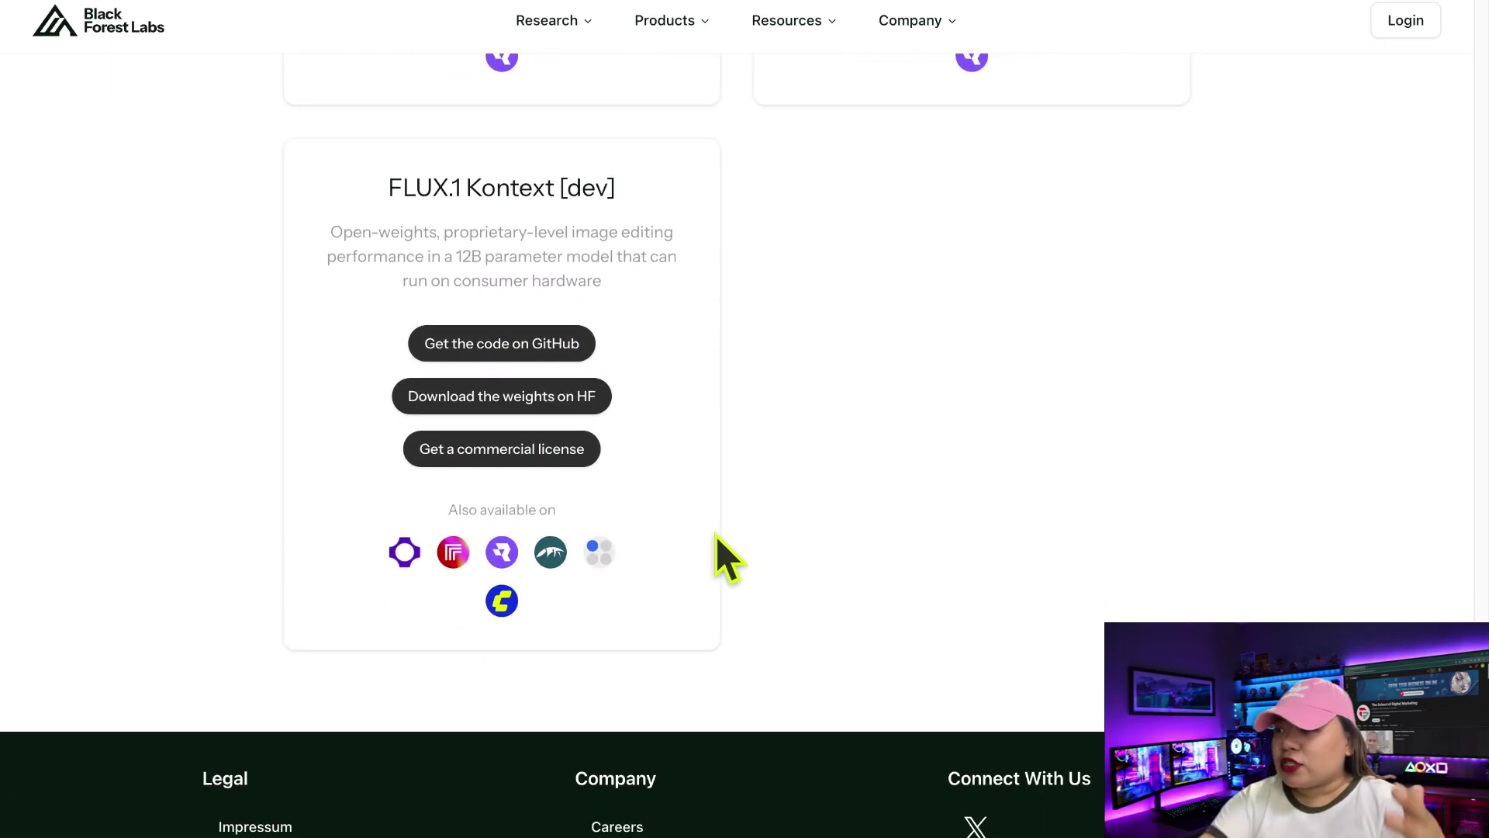
pyautogui.scroll(2, 715, 547)
pyautogui.scroll(6, 717, 535)
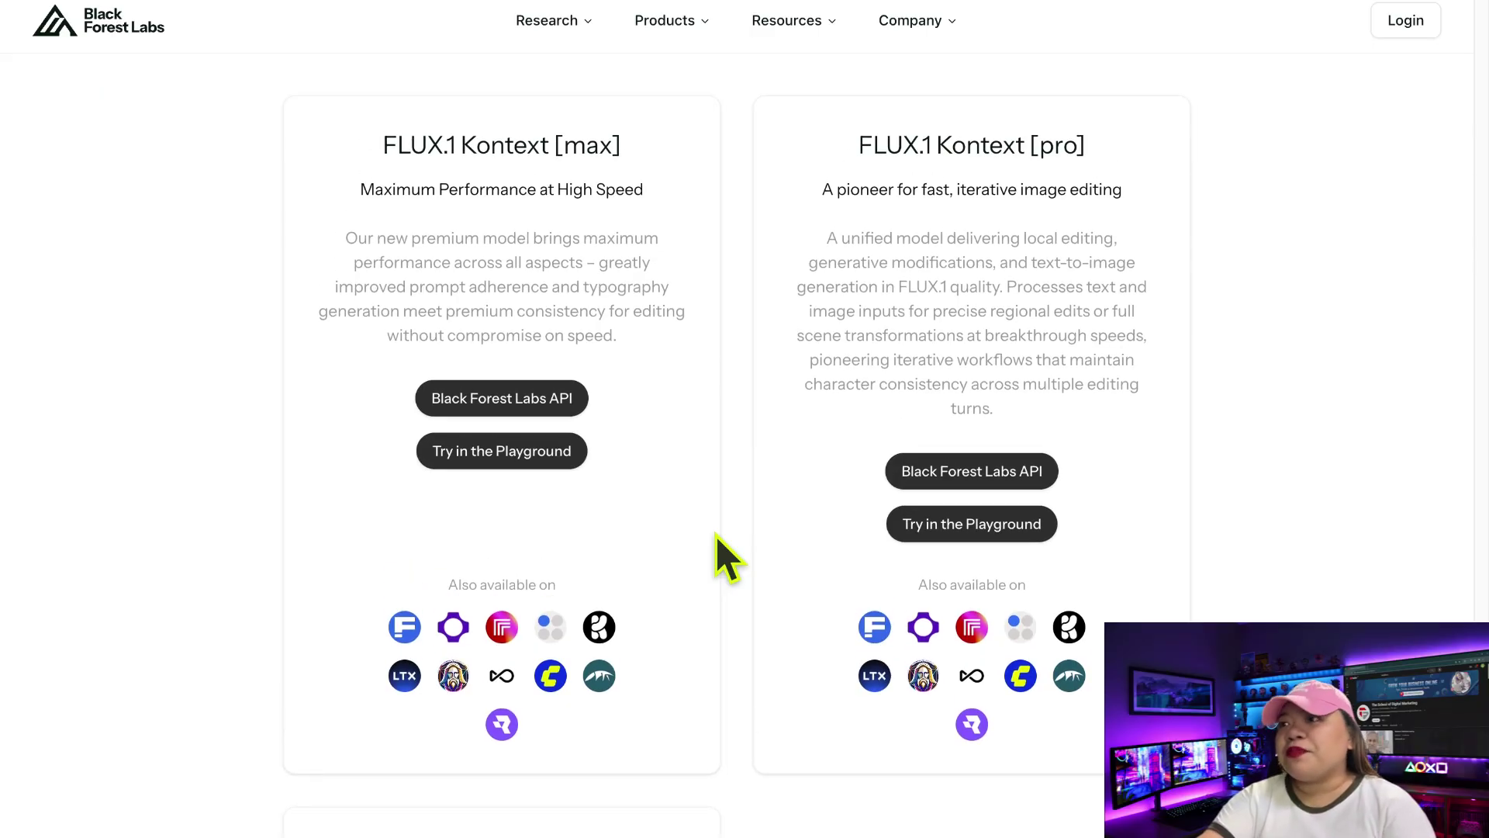
pyautogui.scroll(-6, 717, 535)
pyautogui.scroll(10, 717, 535)
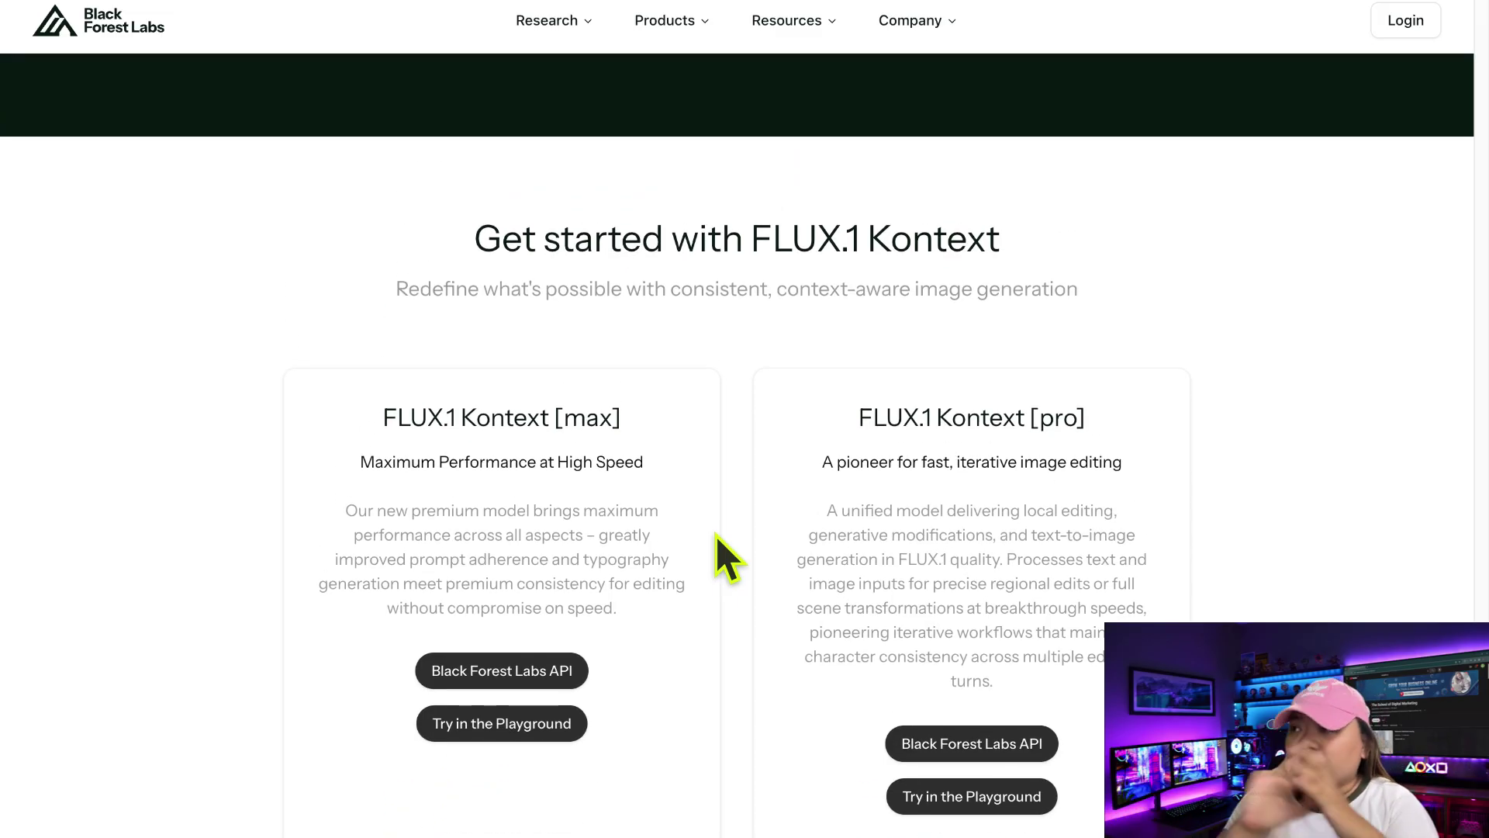
pyautogui.scroll(-3, 717, 536)
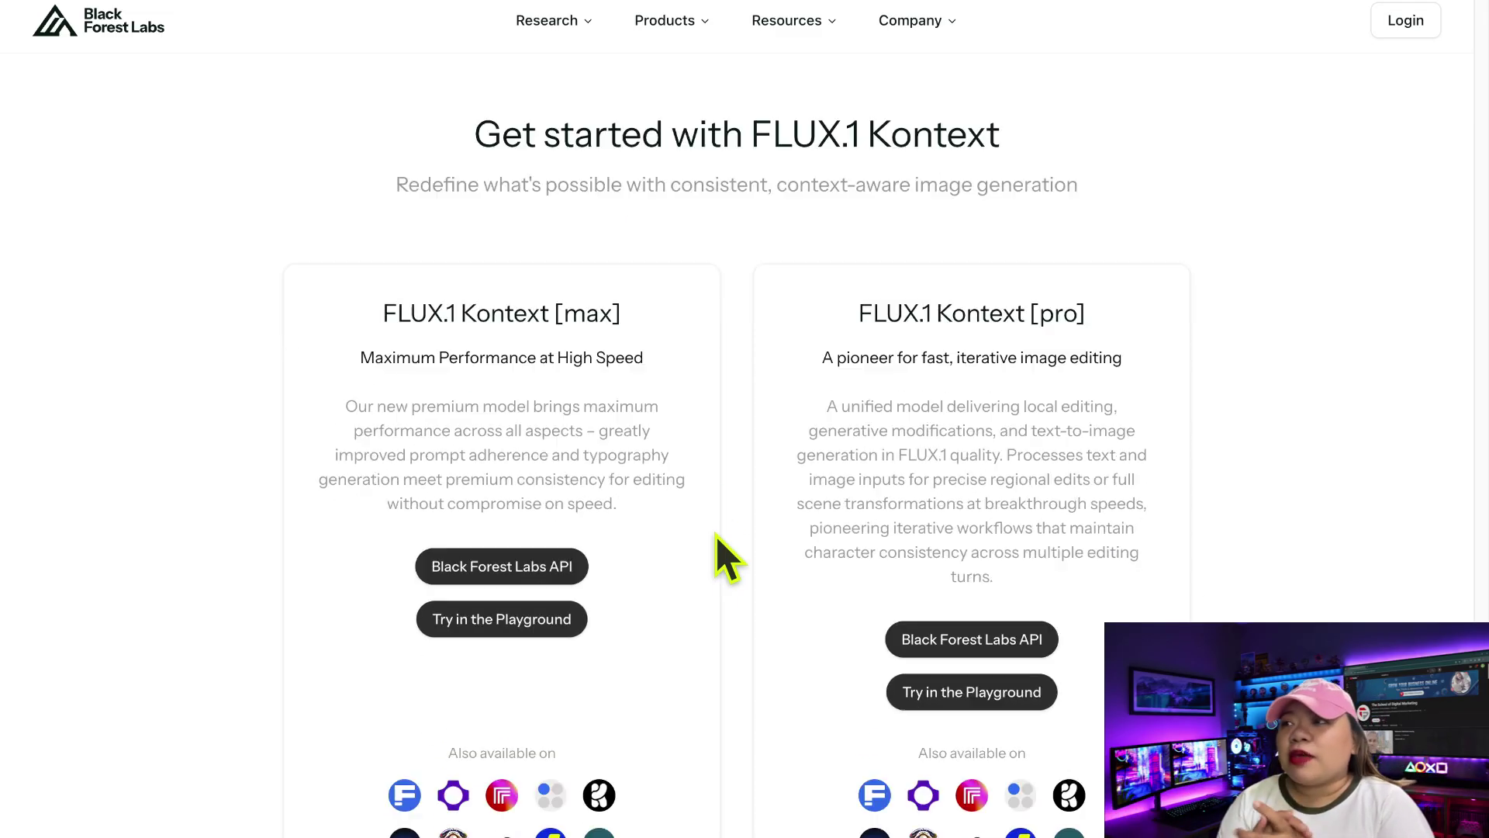
pyautogui.scroll(1, 716, 535)
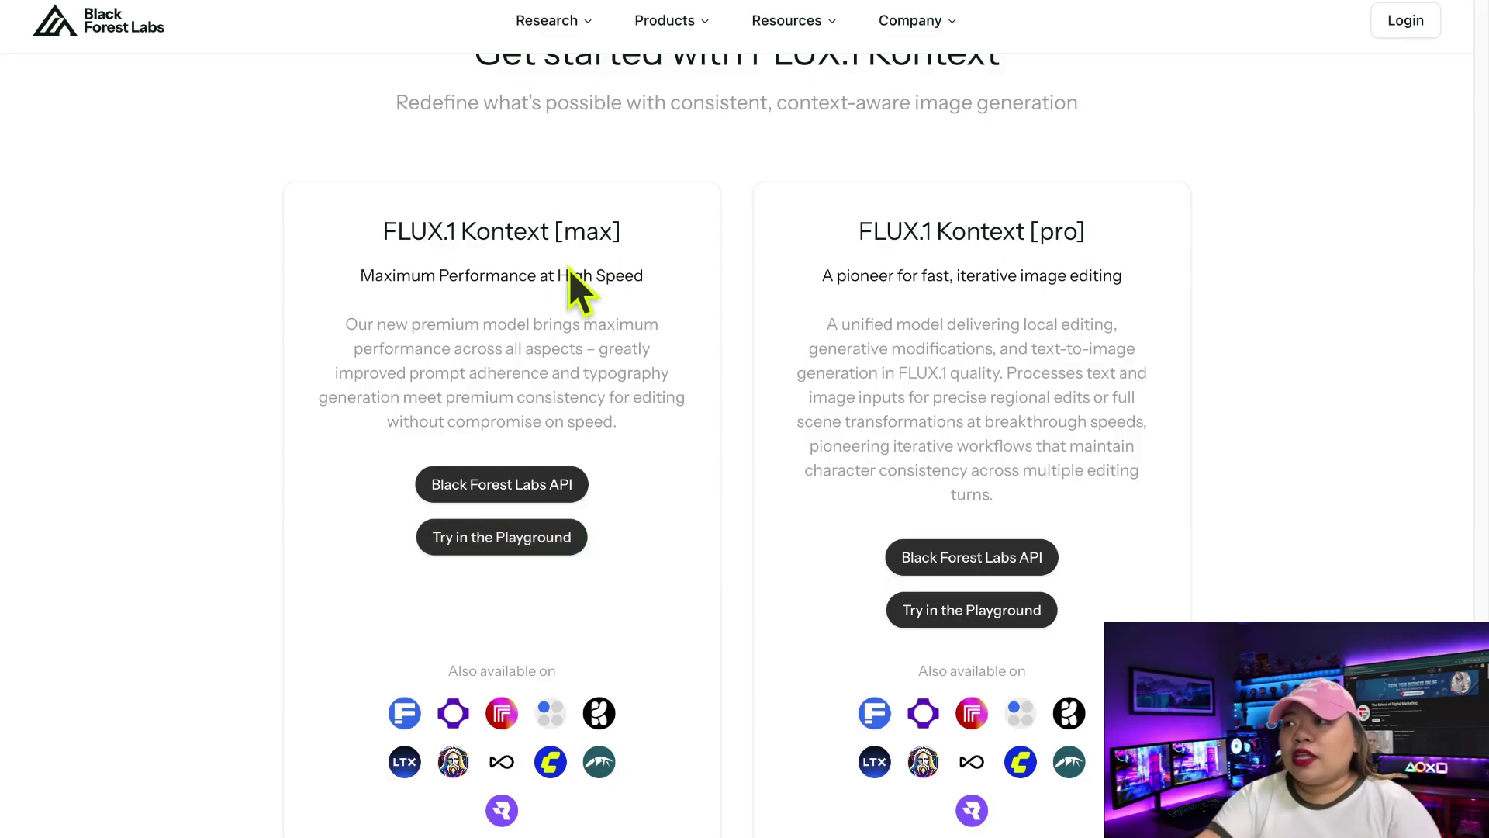
# Open the Playground for FLUX.1 Kontext [max], accept the age and terms agreement, and continue with Google sign-in.
pyautogui.click(506, 543)
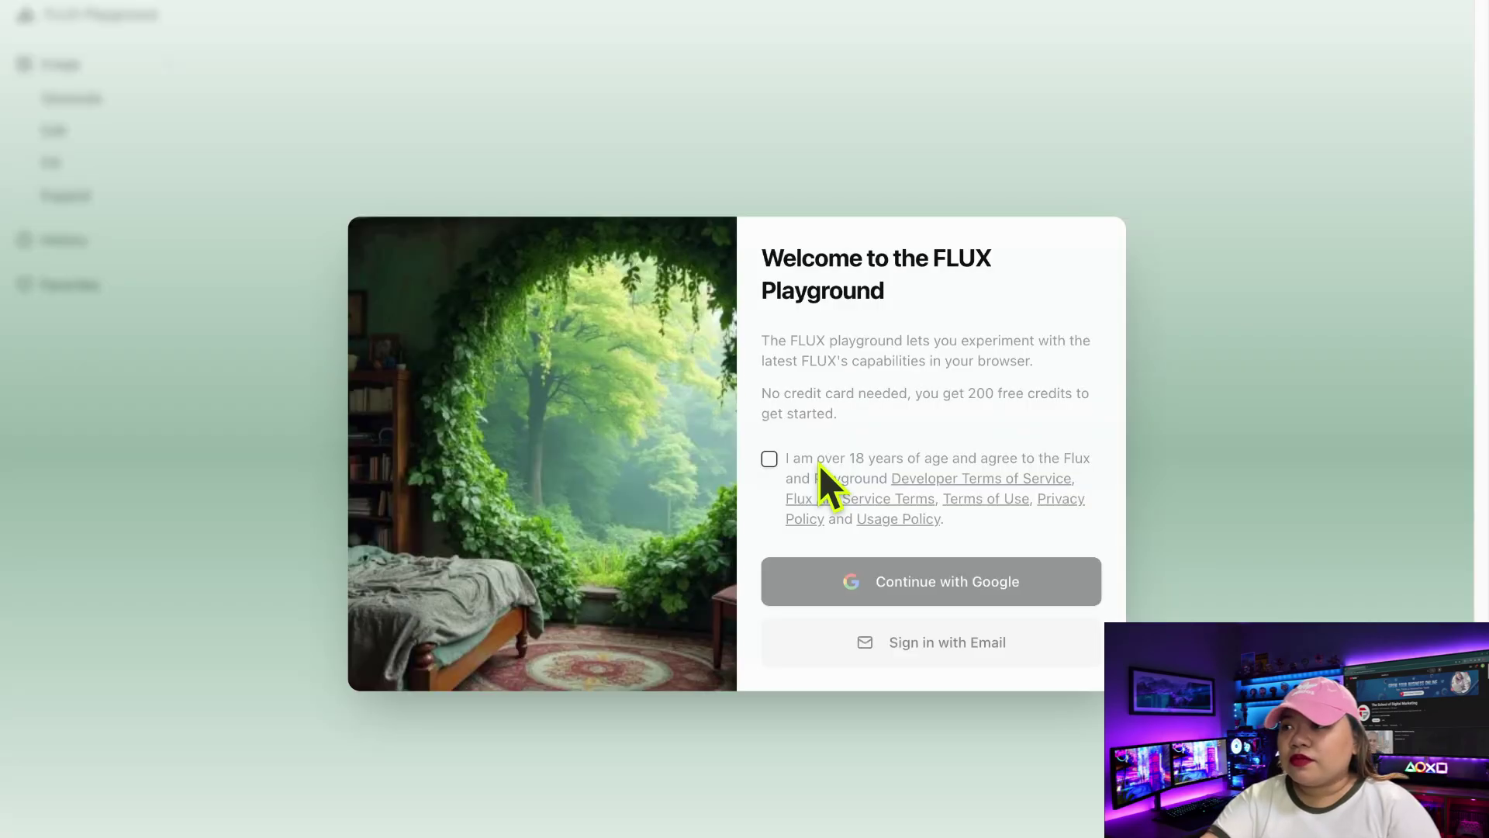
pyautogui.click(769, 460)
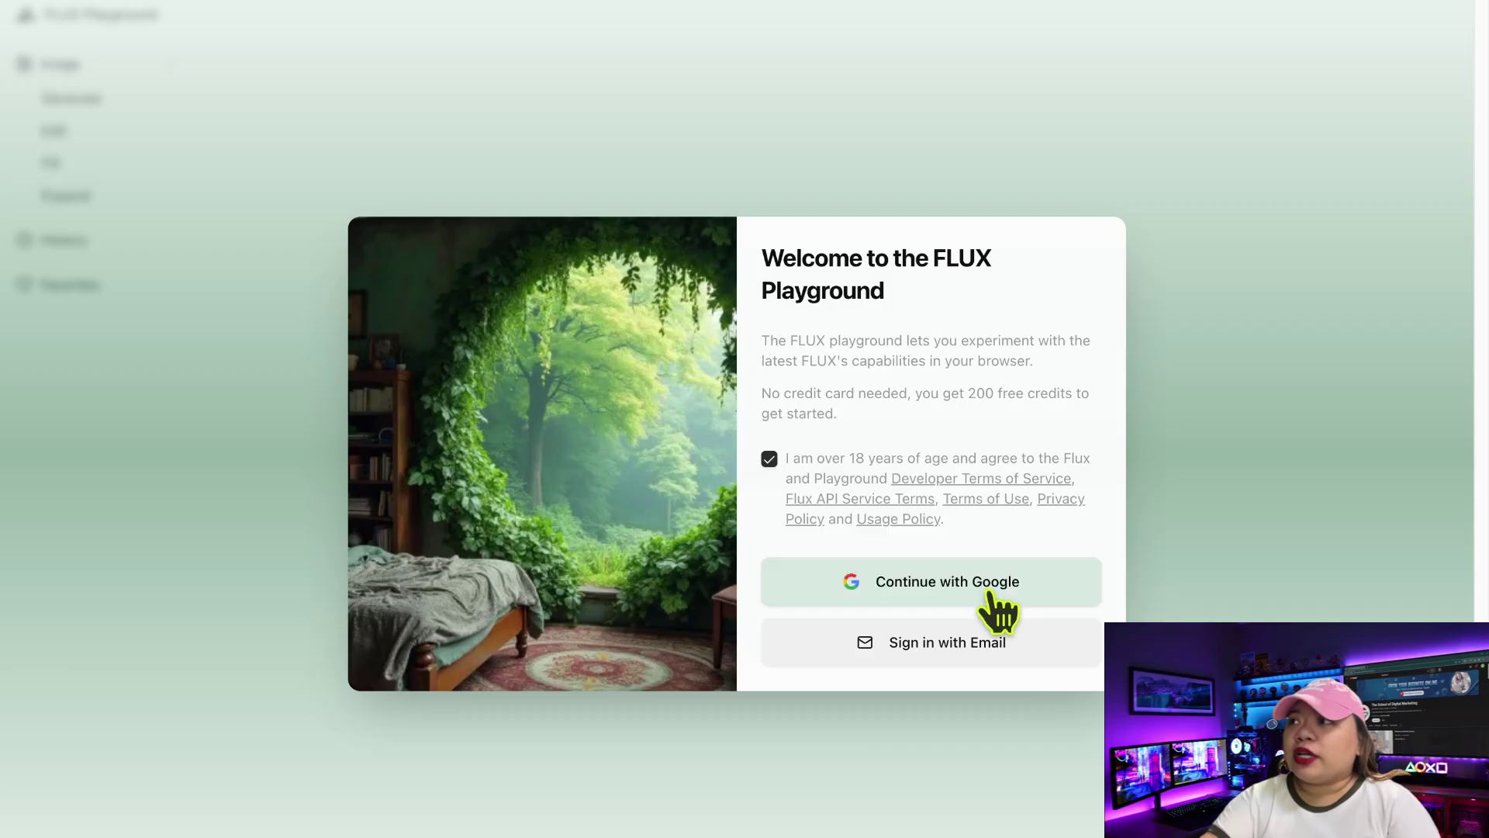
pyautogui.click(943, 607)
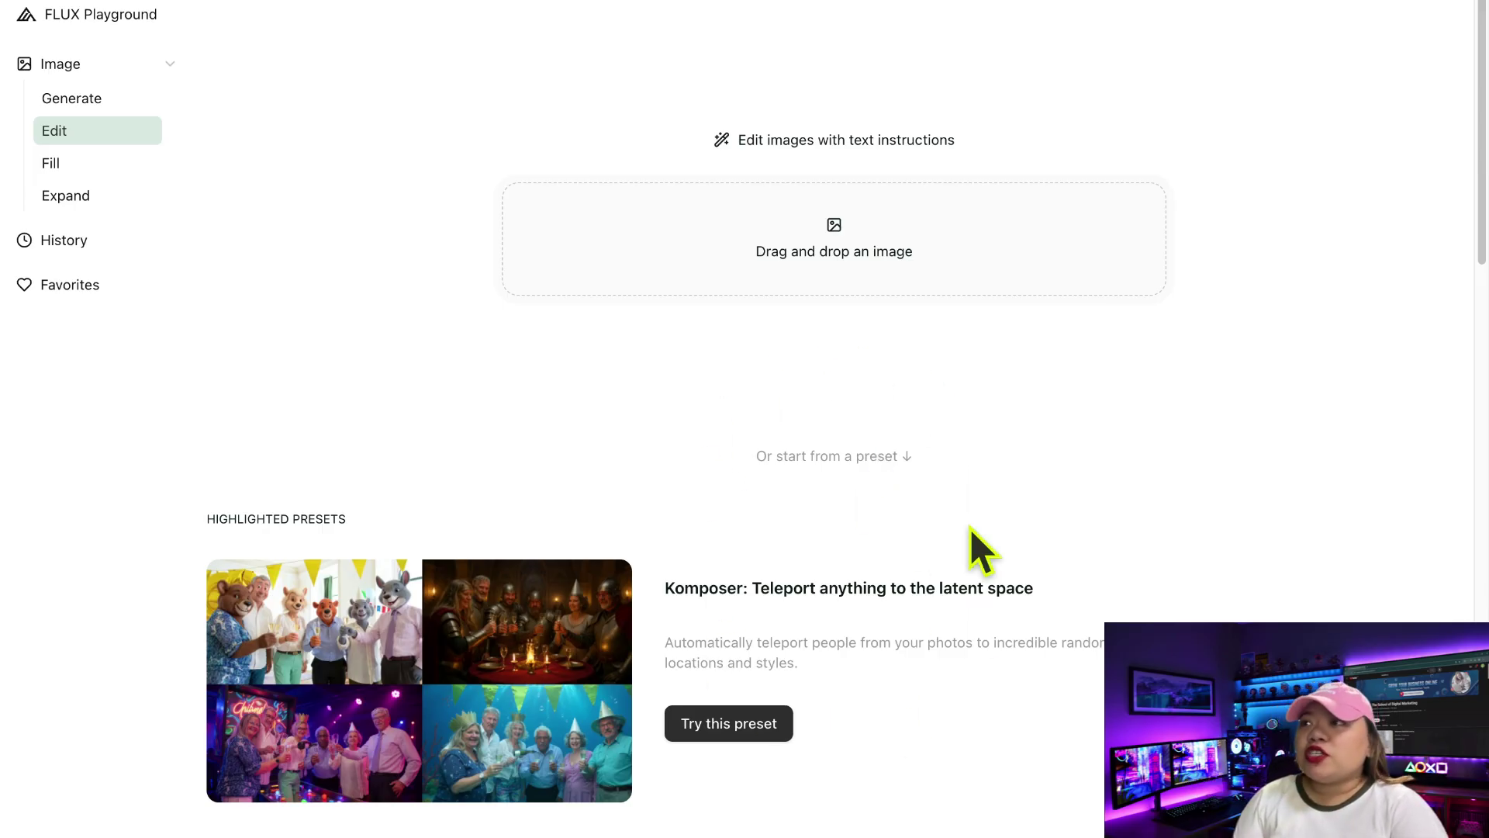
# Examine the Edit page's presets for image utilities, removing anything, fun effects, and architecture and interior design.
pyautogui.scroll(-10, 970, 536)
pyautogui.scroll(4, 435, 787)
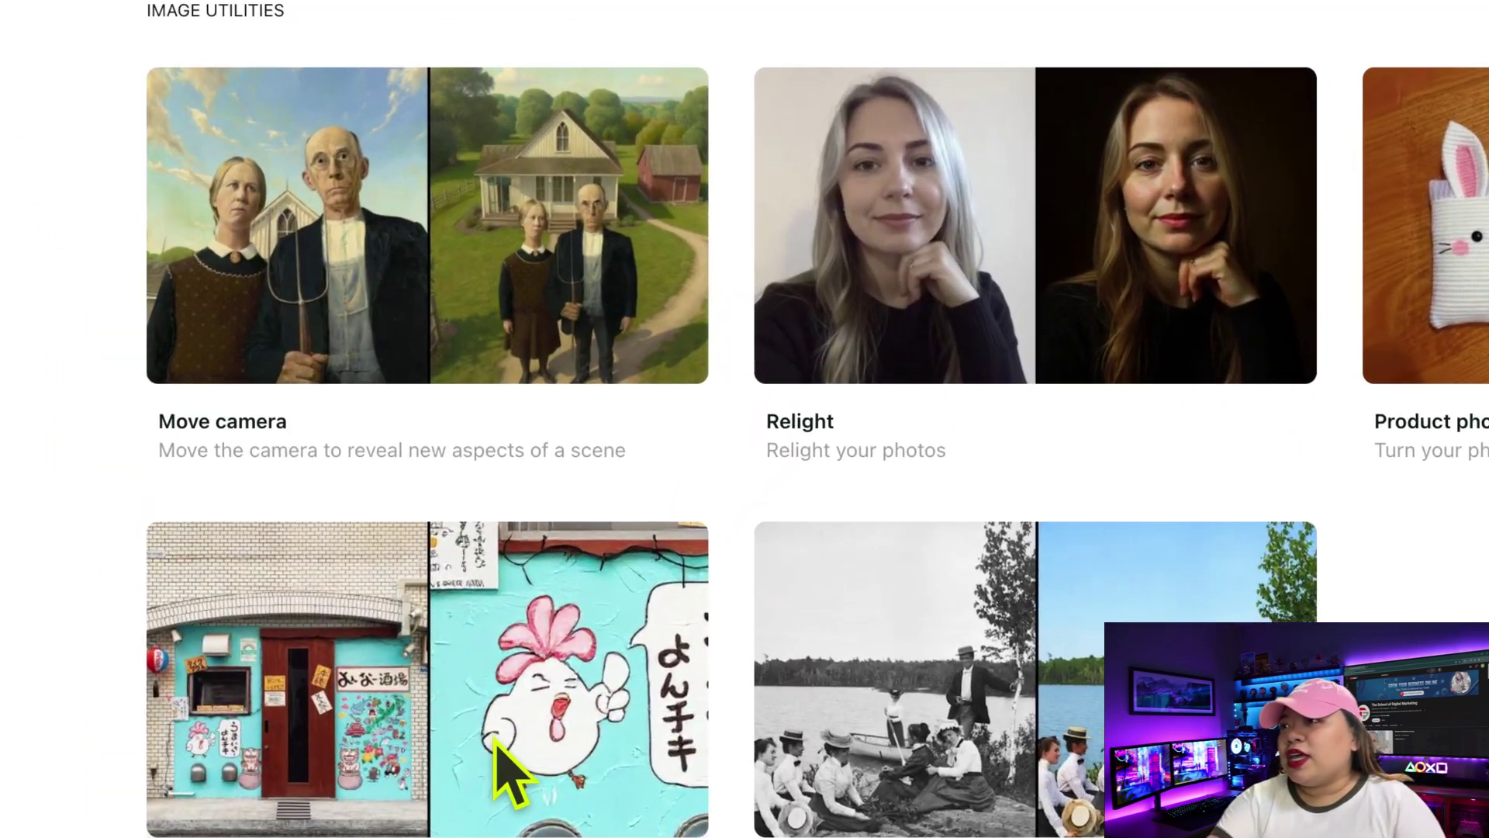
pyautogui.scroll(-5, 500, 753)
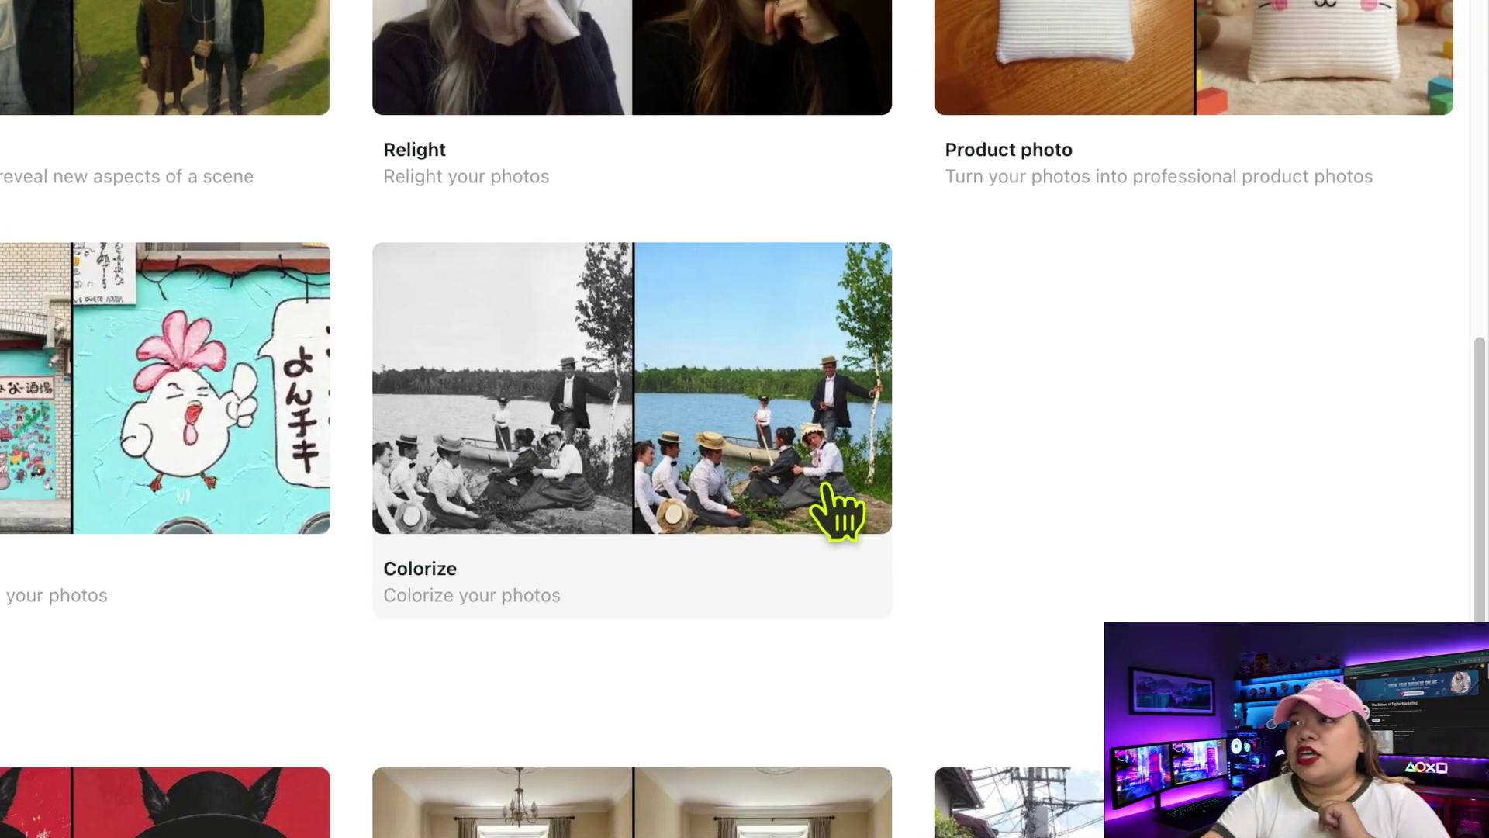
pyautogui.scroll(-5, 833, 512)
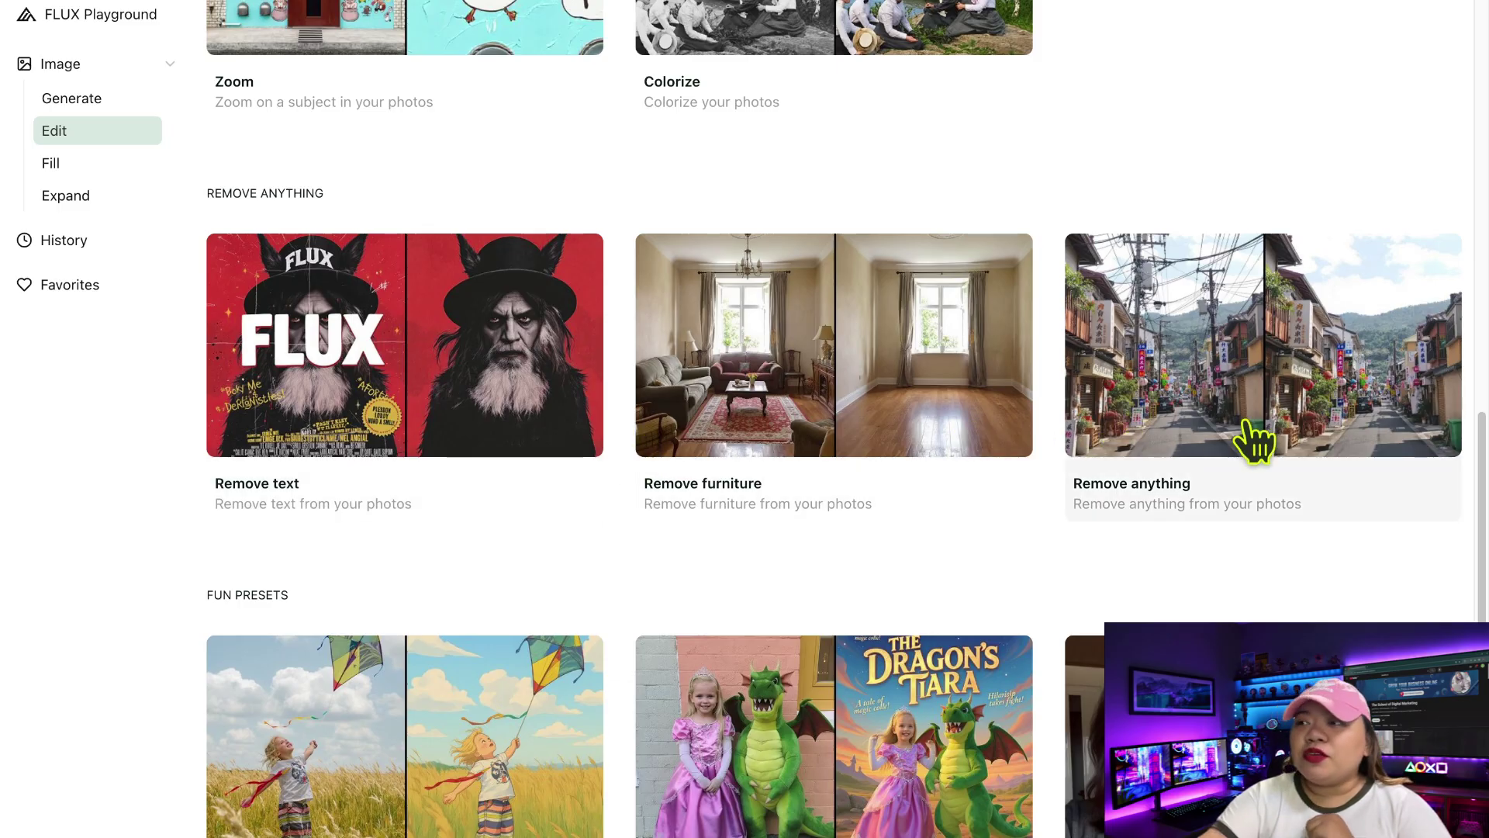
pyautogui.scroll(-5, 1321, 444)
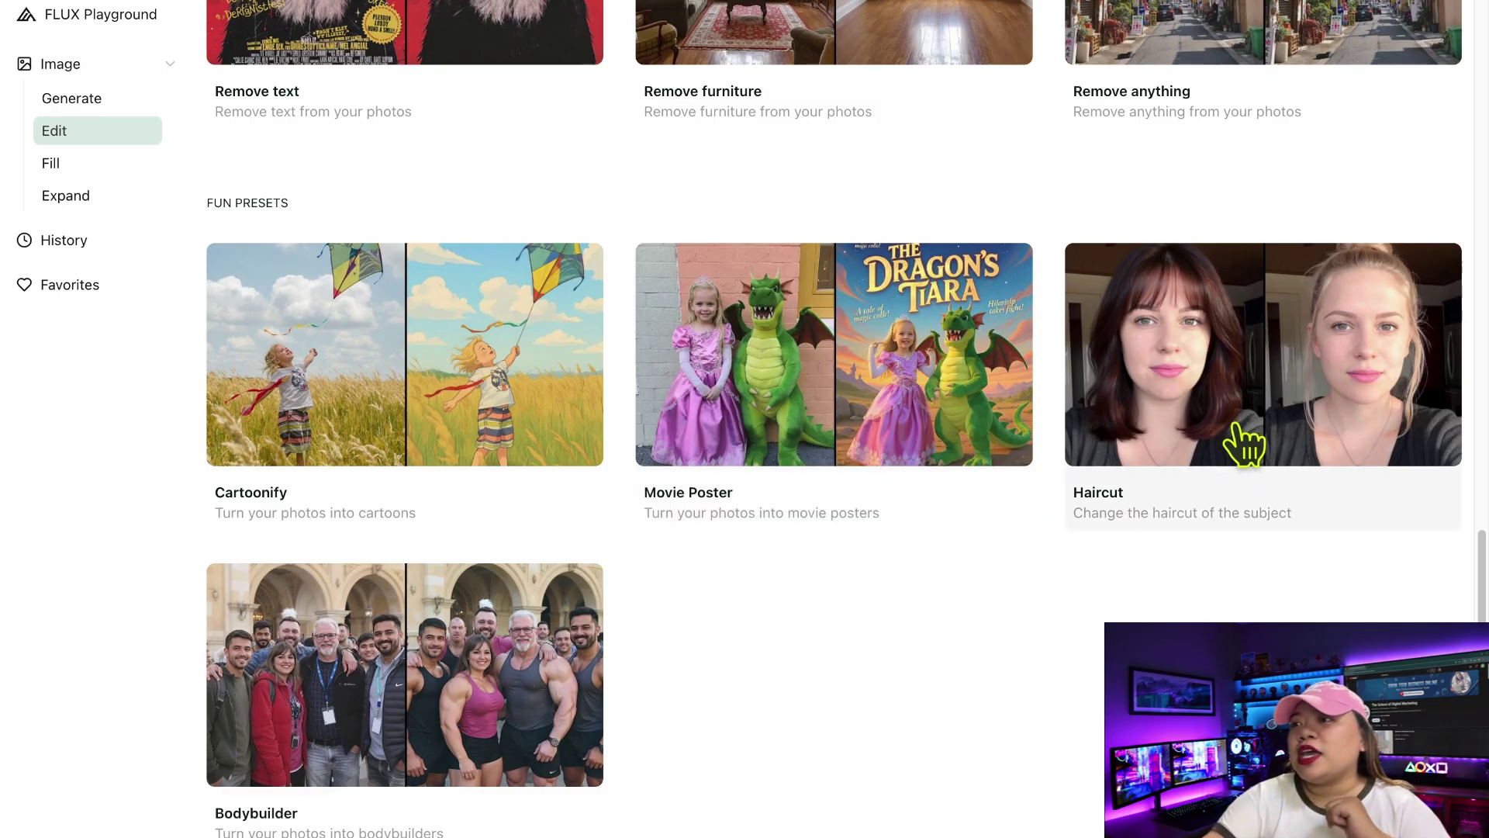
pyautogui.scroll(-5, 1244, 443)
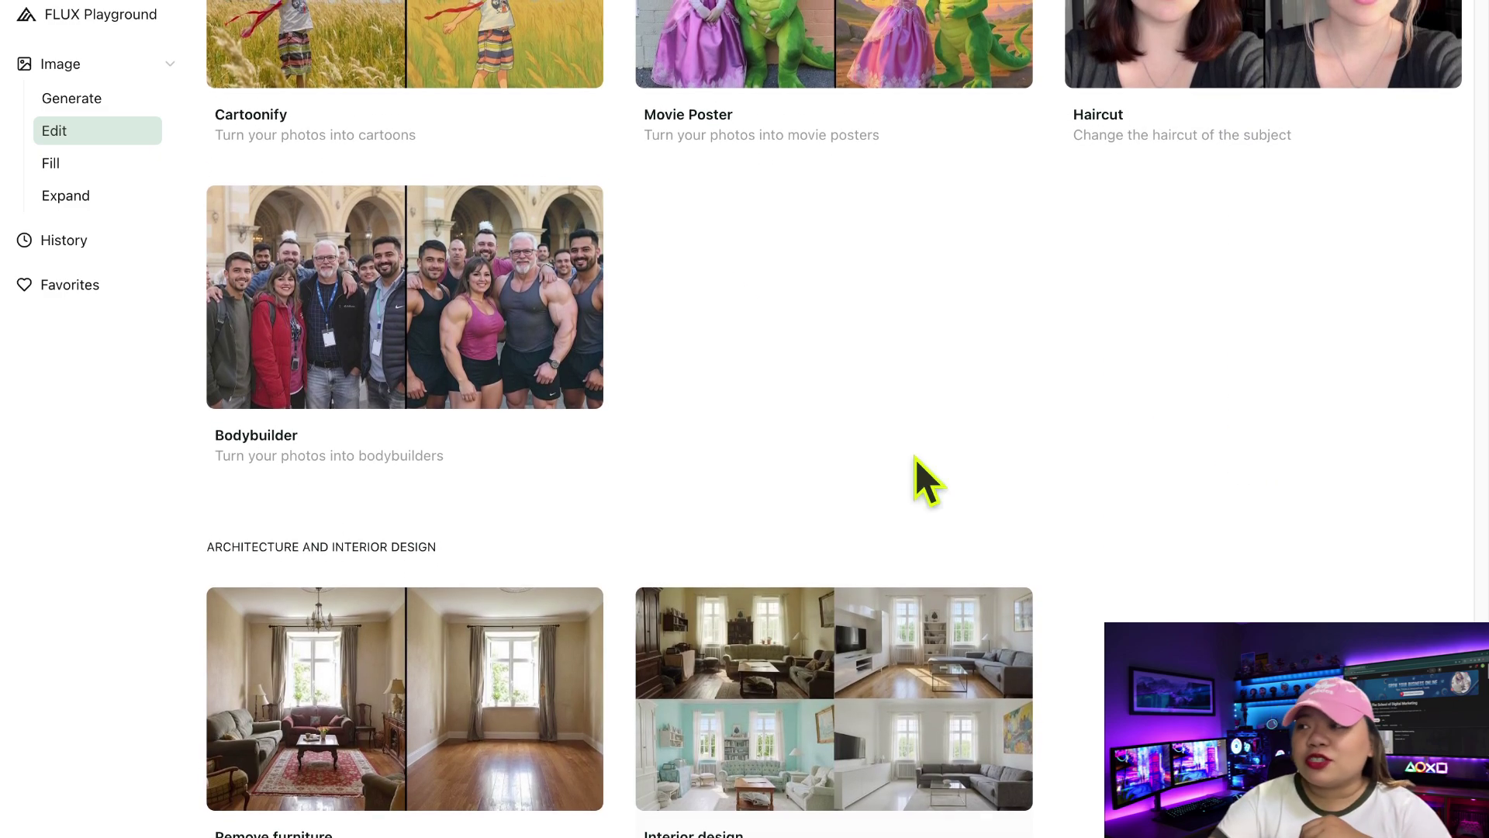
pyautogui.scroll(10, 964, 433)
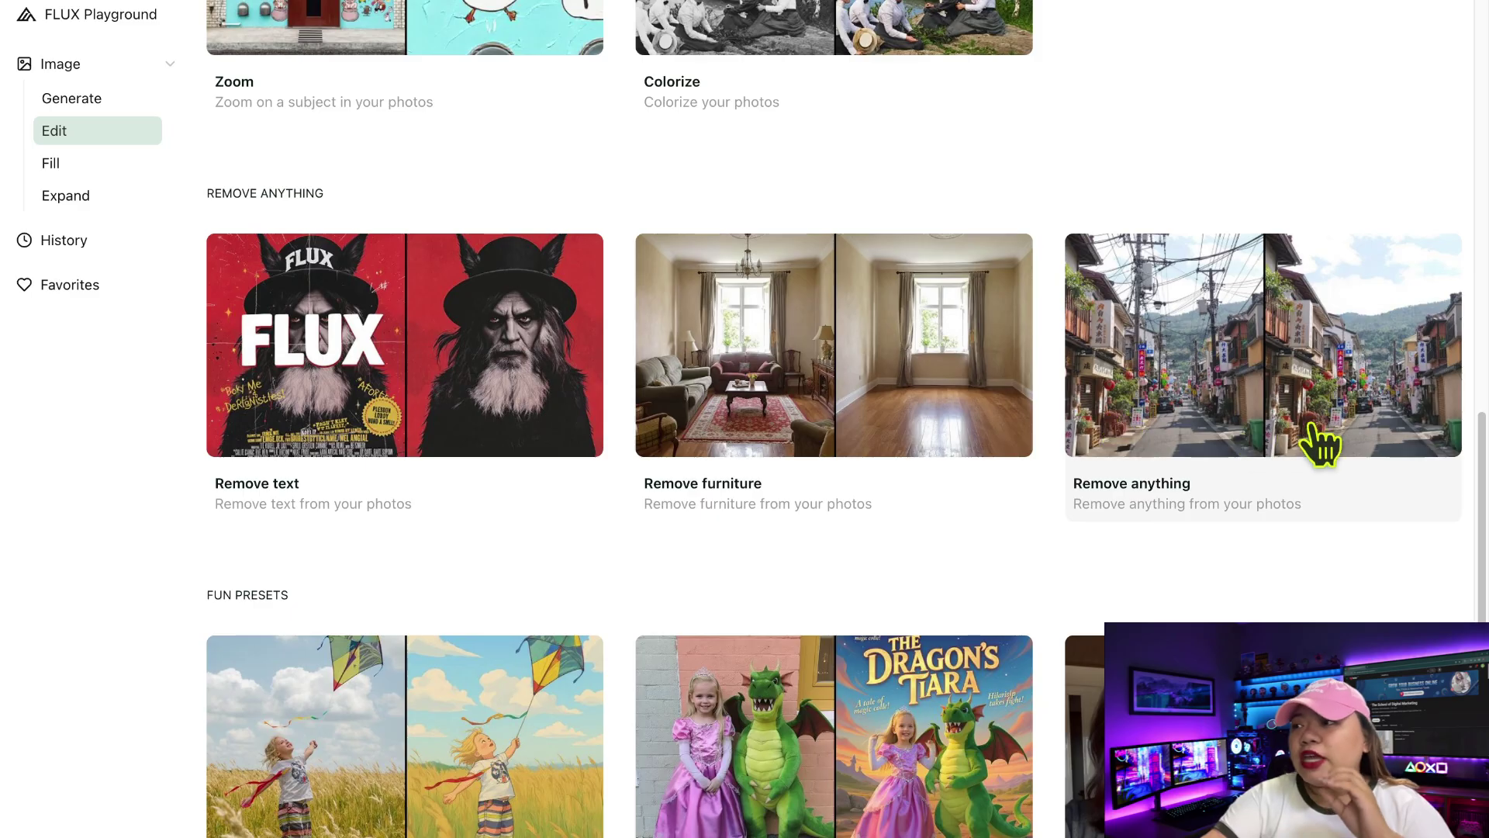
pyautogui.scroll(-5, 1318, 444)
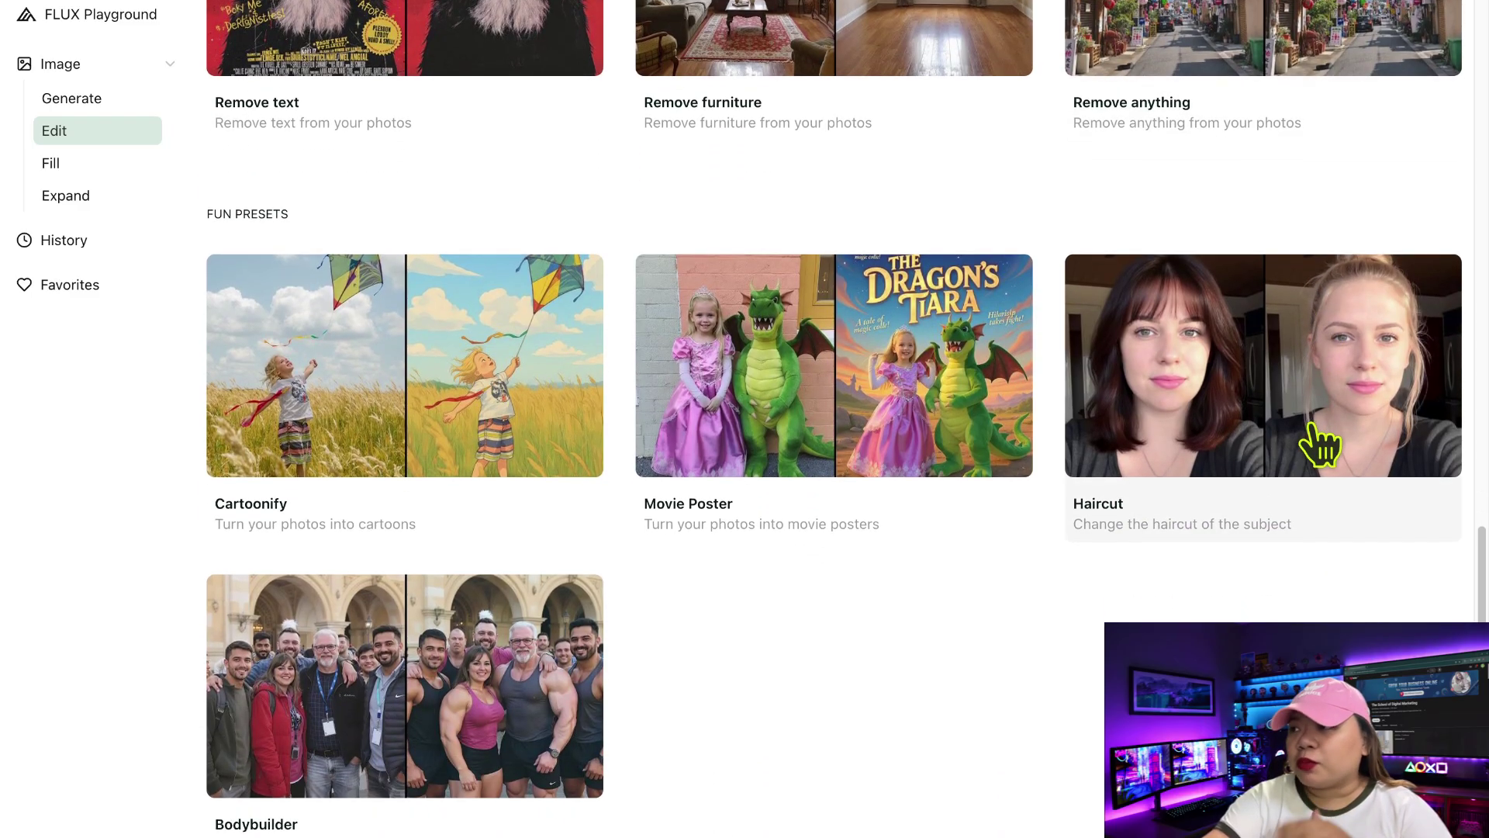
pyautogui.scroll(-1, 1319, 443)
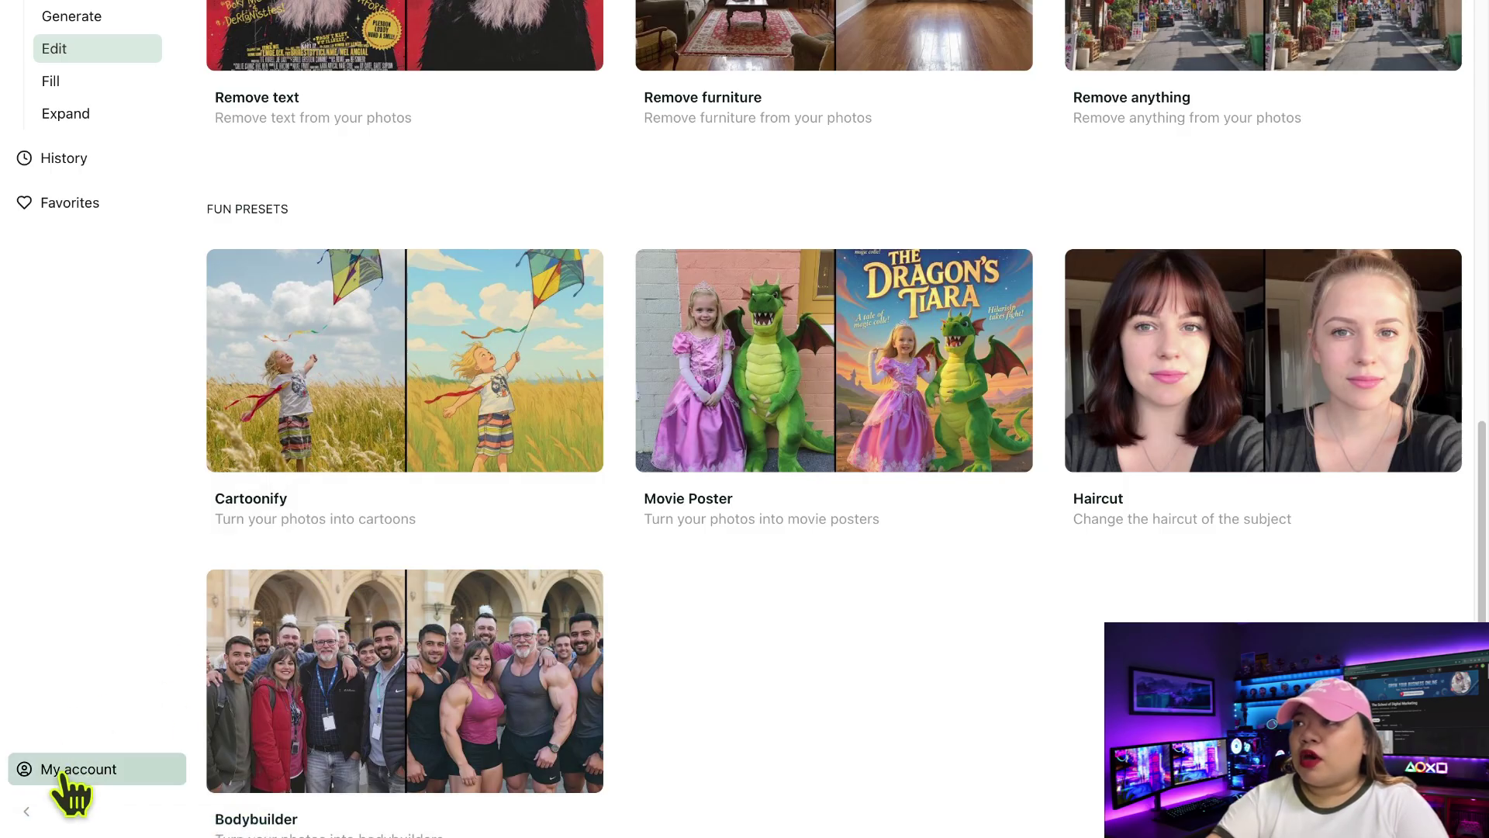
# Check the account's remaining credits and log out of the account.
pyautogui.click(107, 774)
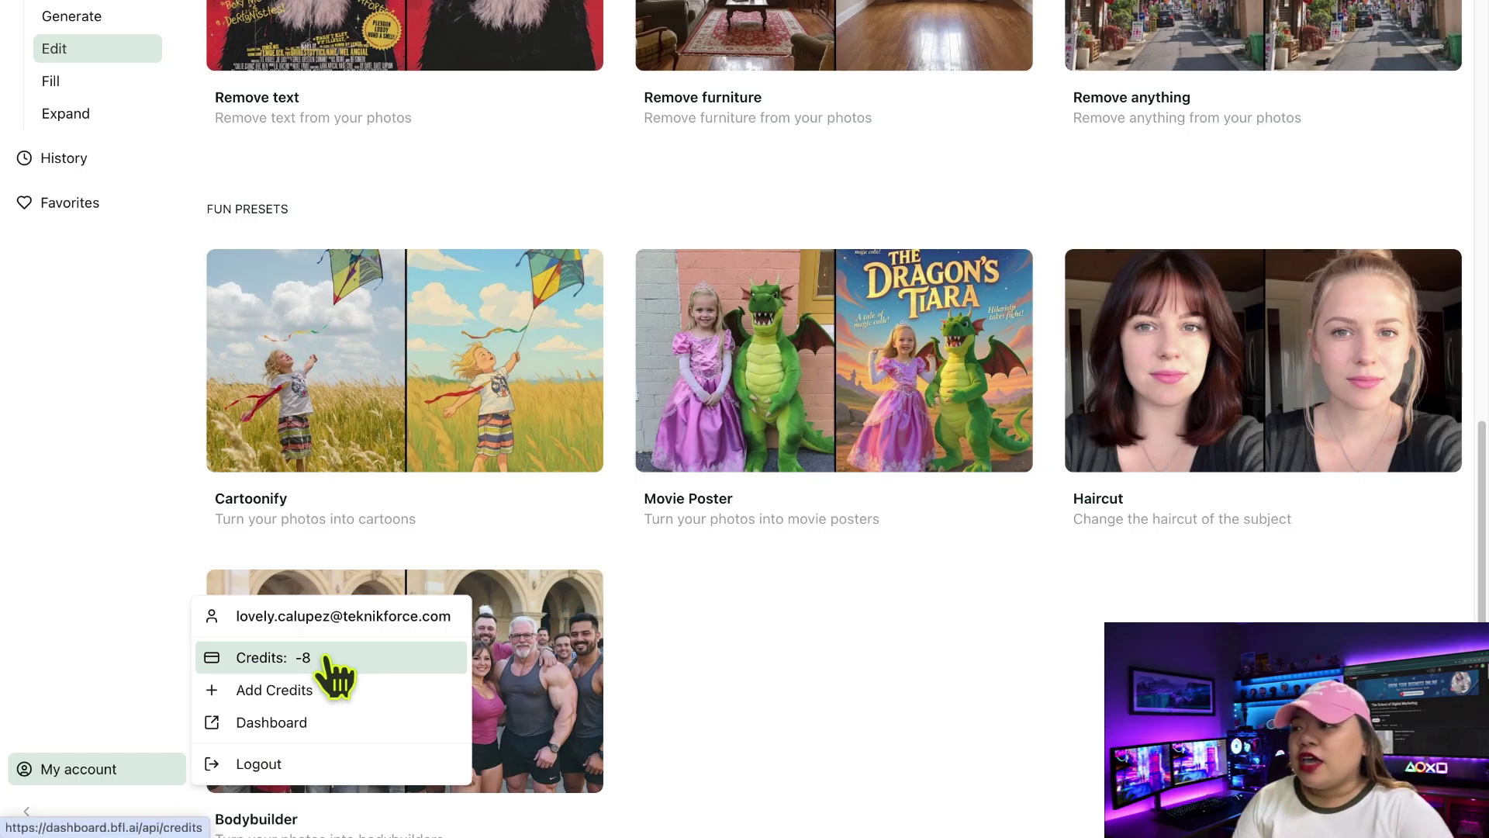
pyautogui.click(303, 764)
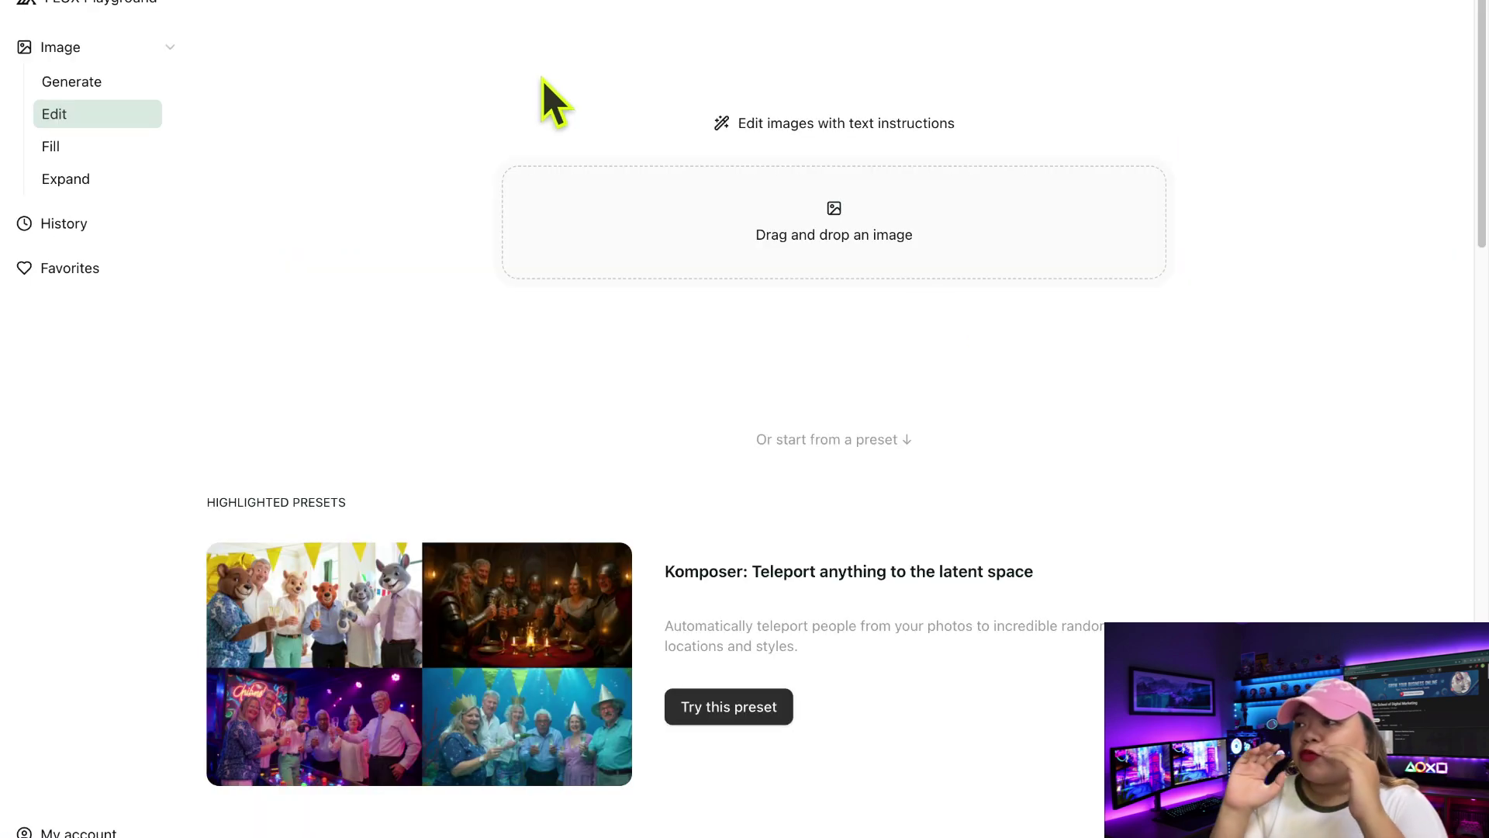
# Look over the Edit page's highlighted, image utilities and remove anything presets once more.
pyautogui.scroll(-15, 1090, 427)
pyautogui.scroll(-2, 1101, 450)
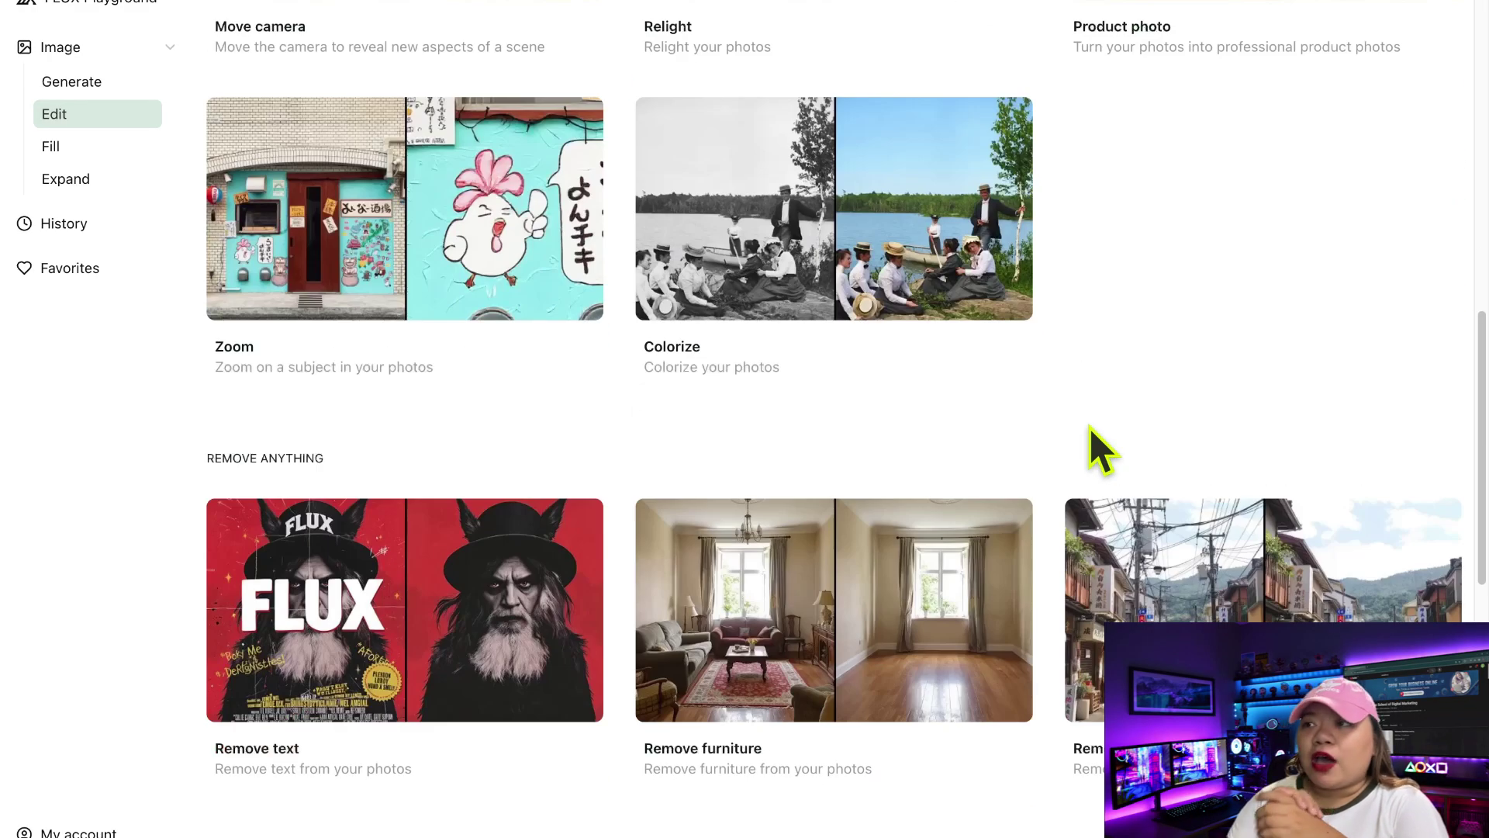
pyautogui.scroll(15, 1098, 450)
pyautogui.scroll(-7, 1098, 449)
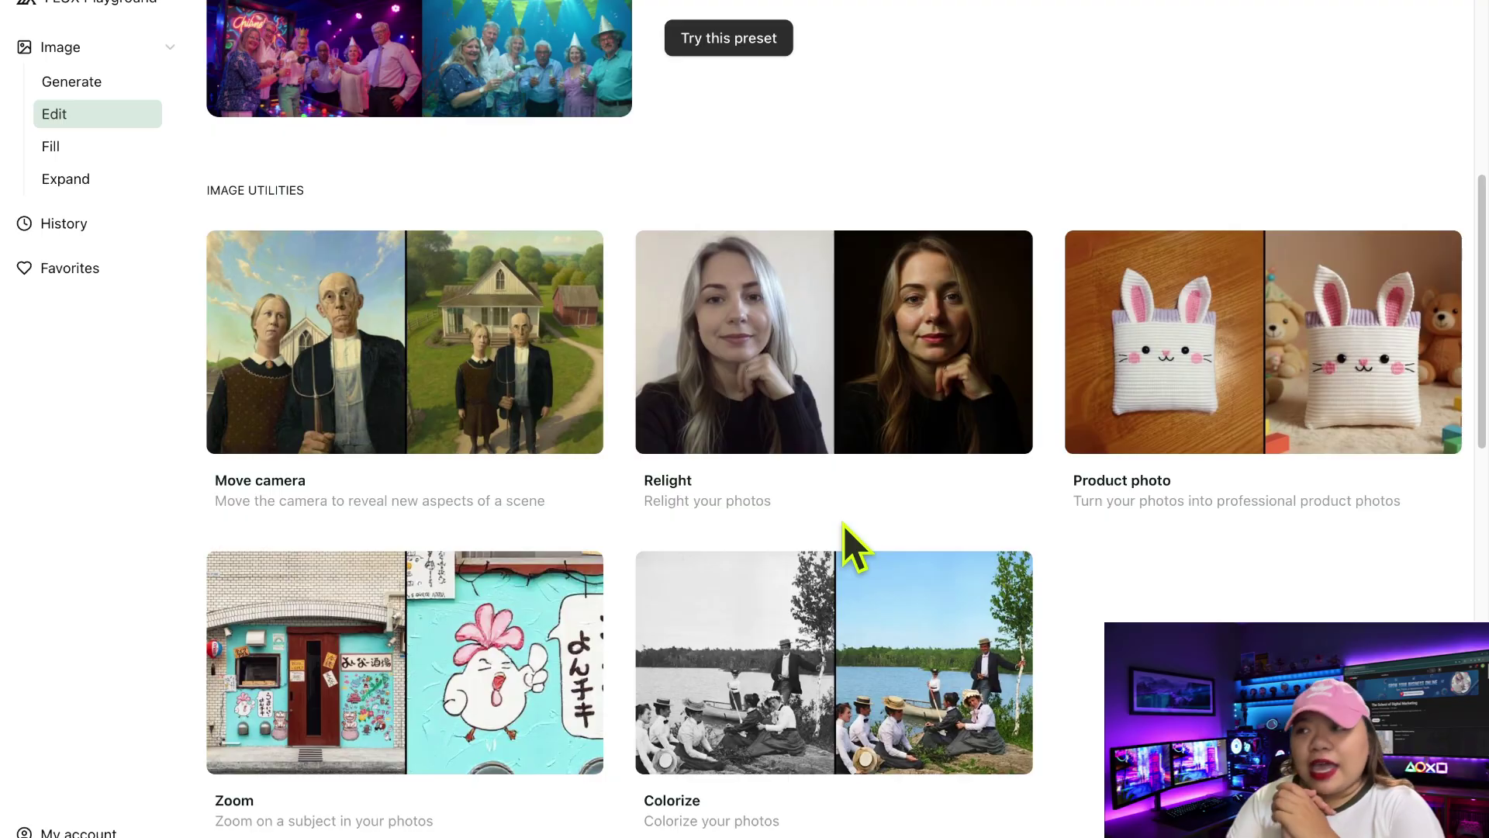
pyautogui.scroll(8, 844, 522)
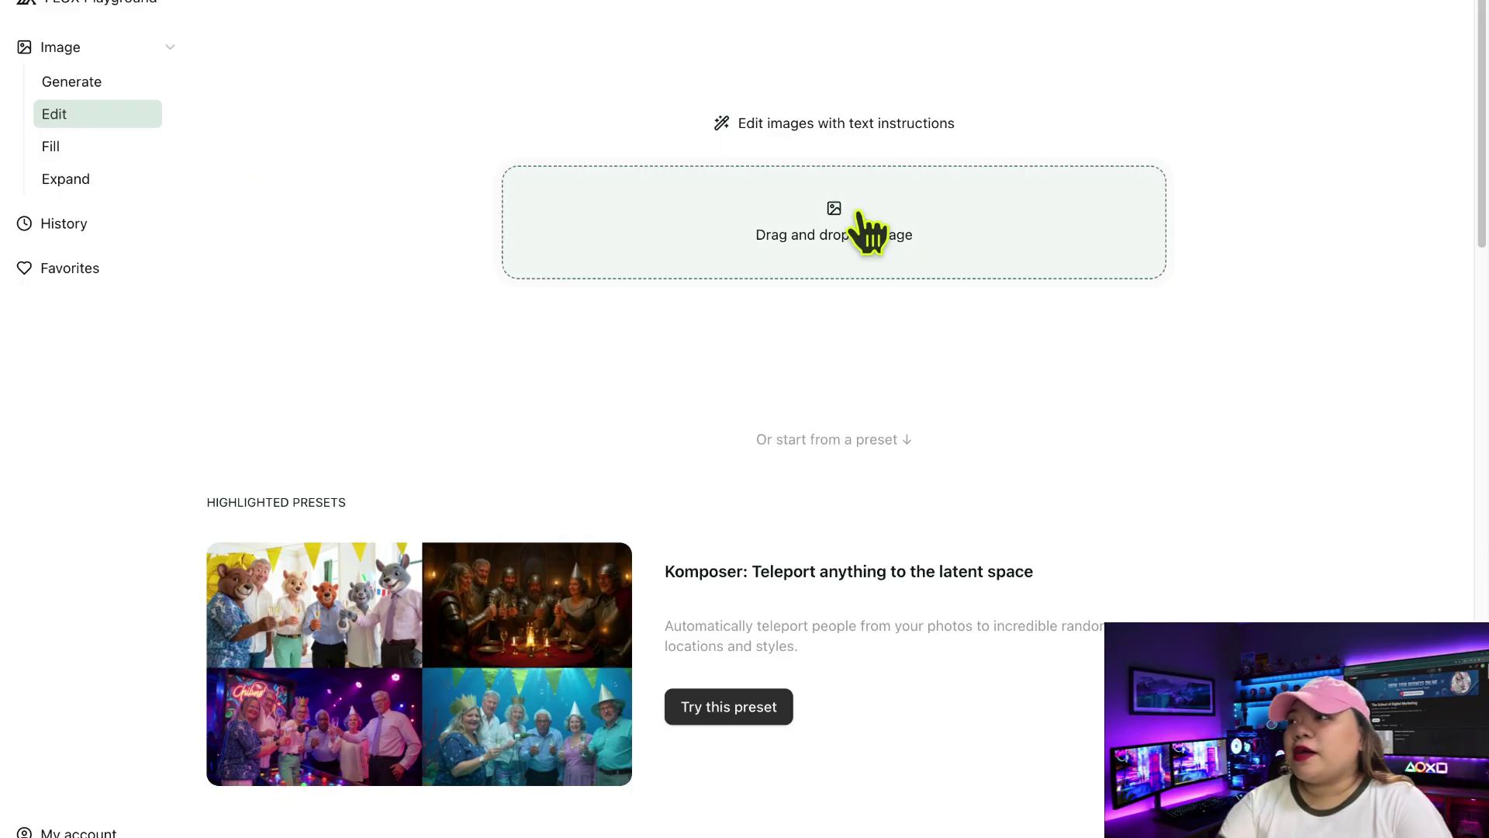
# Upload the 1,536×1,024 PNG from the Downloads folder and enter the prompt “Medium shot, she’s standing in front of a small cozy cafe with string lights.”.
pyautogui.click(839, 256)
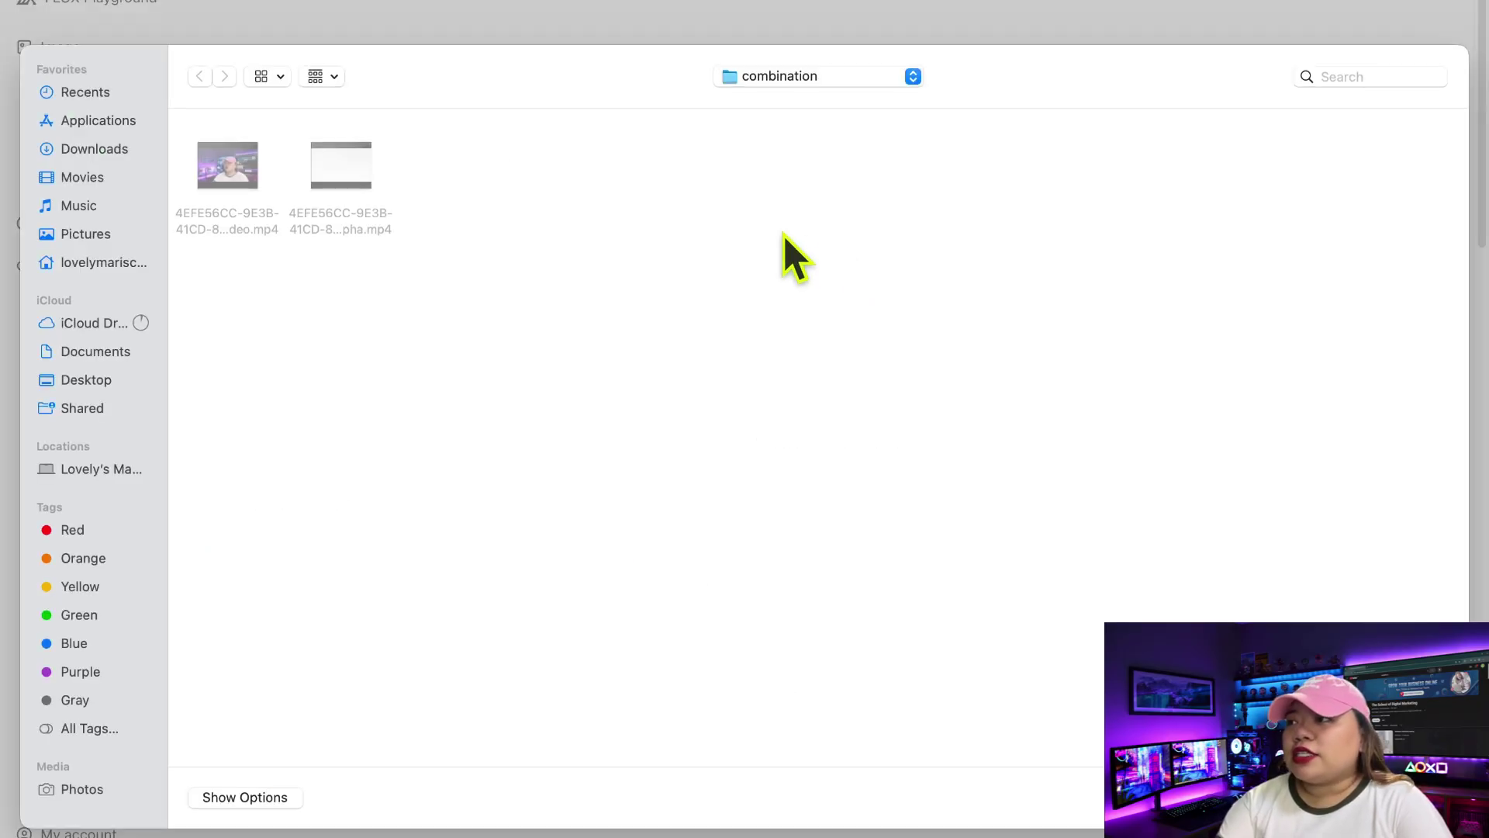
pyautogui.click(112, 124)
pyautogui.click(116, 148)
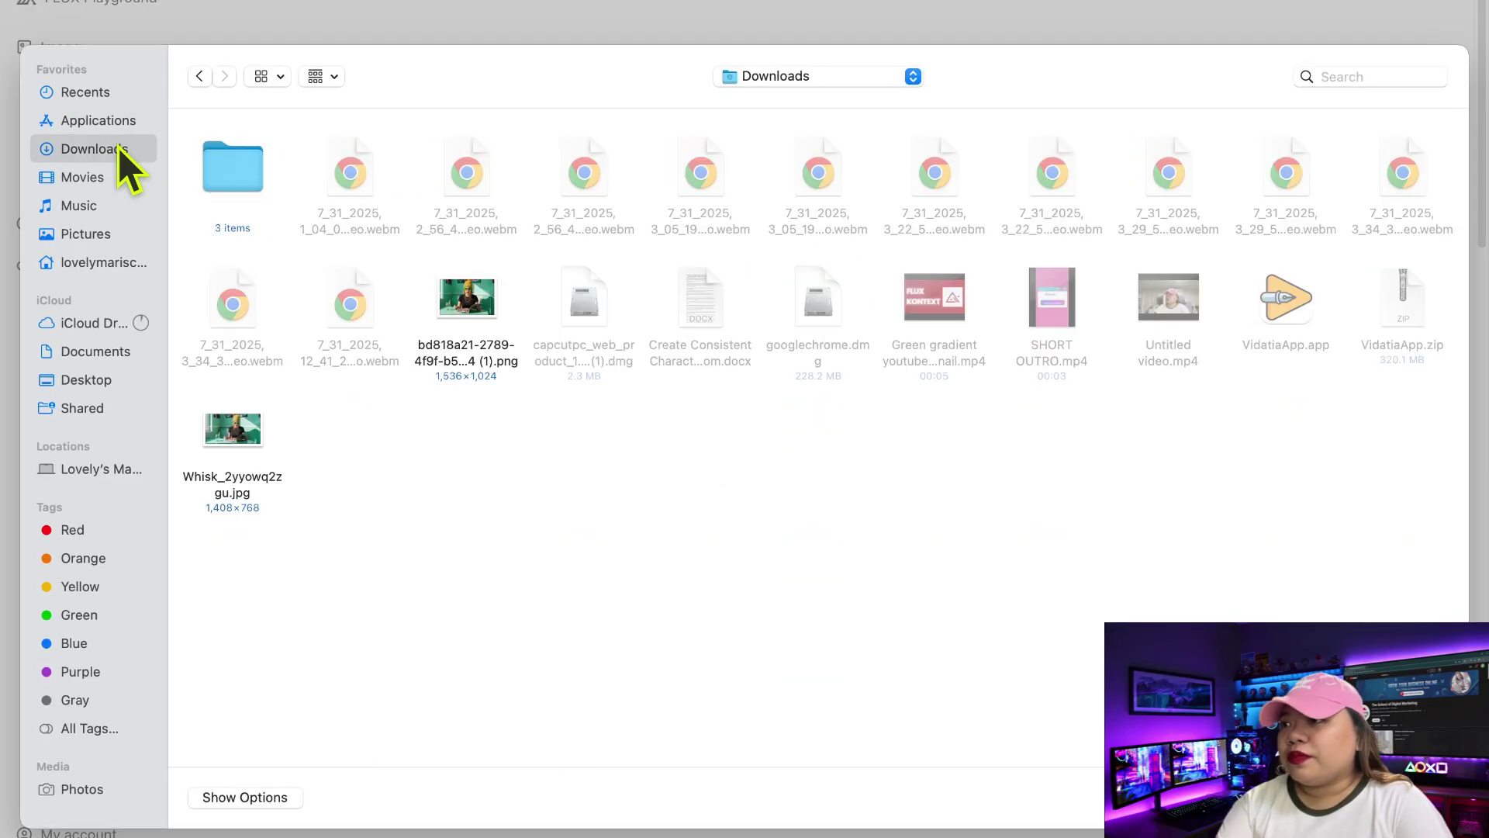
pyautogui.doubleClick(478, 302)
pyautogui.write('"Medium shot, she’s standing in front of a small cozy cafe with string lights.')
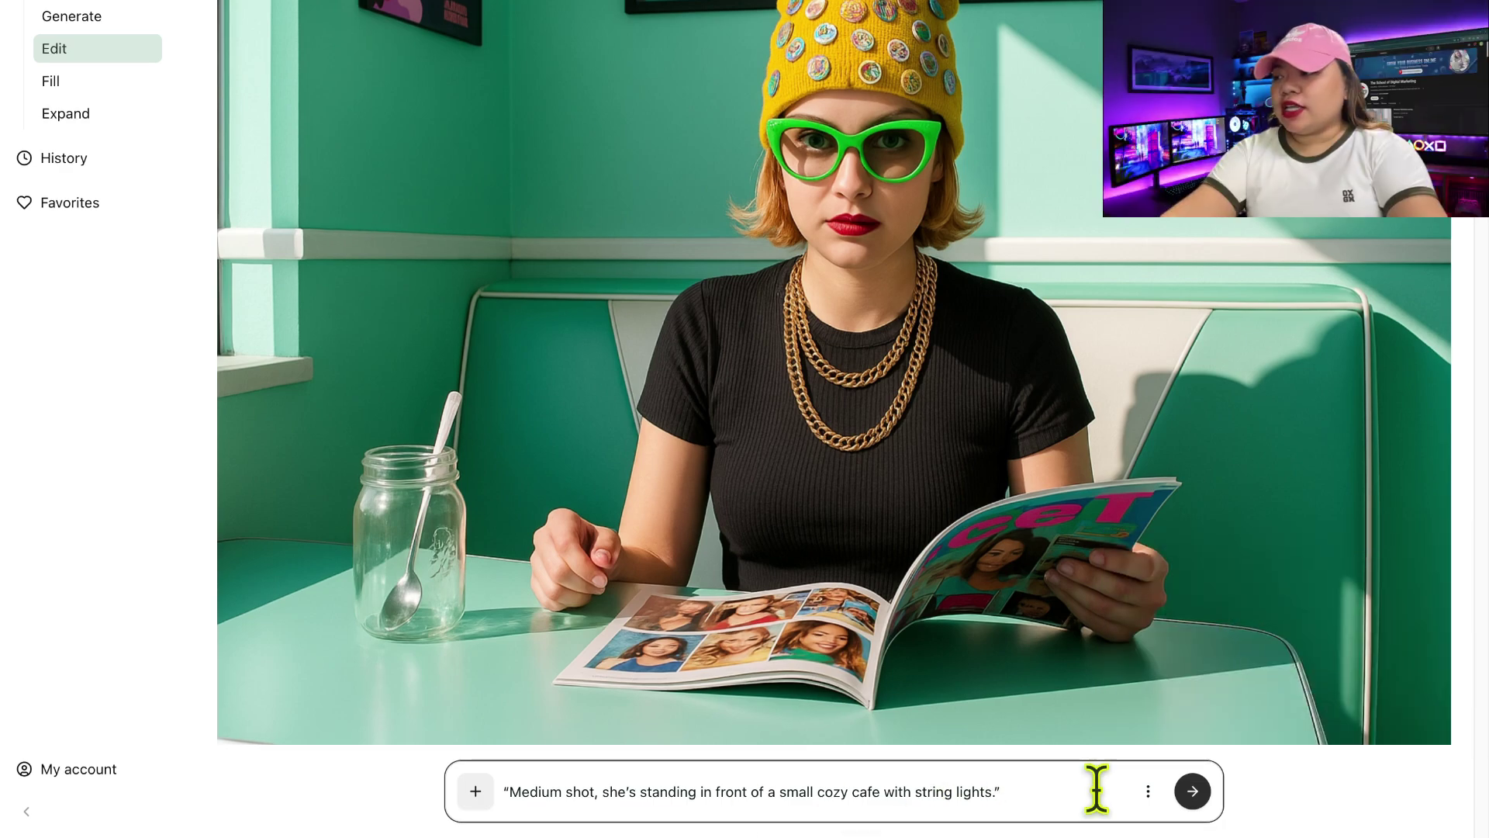
# Generate the cafe images with Kontext [pro], a batch size of 2 and JPEG output, and view both at full size.
pyautogui.click(1148, 792)
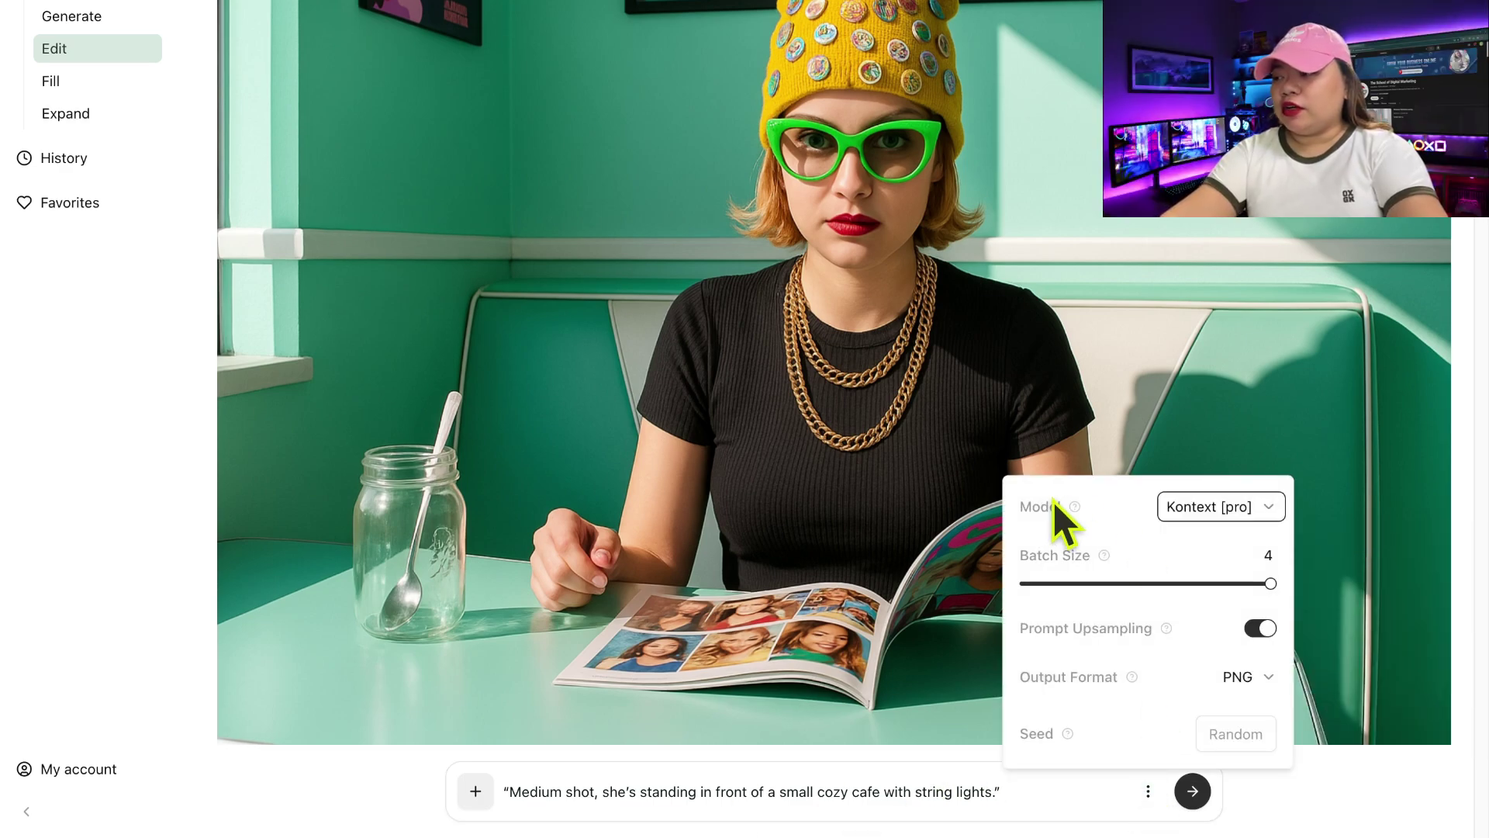
pyautogui.click(1232, 512)
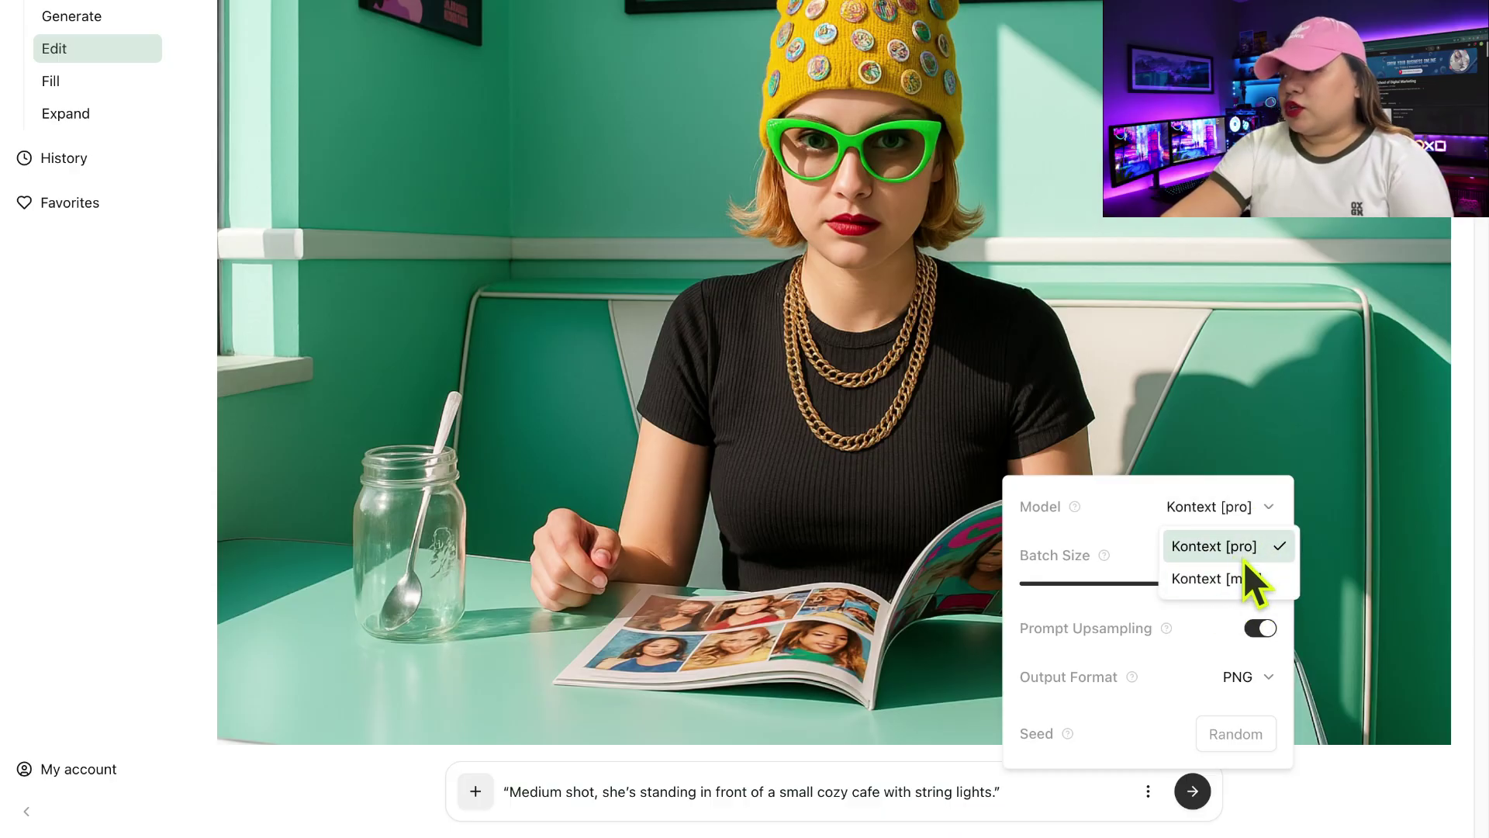
pyautogui.click(1258, 548)
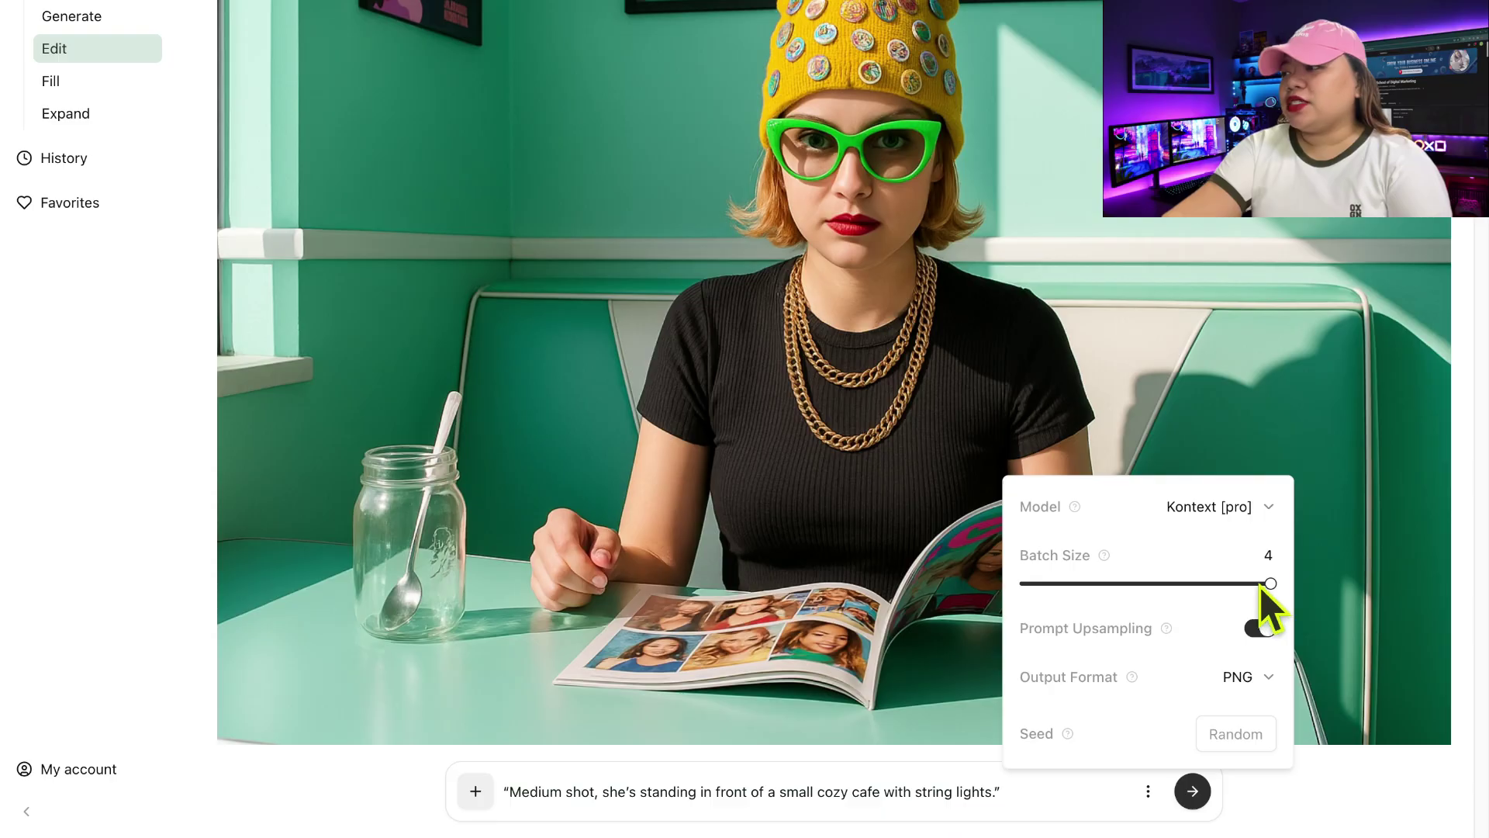
pyautogui.moveTo(1272, 585); pyautogui.dragTo(1129, 588)
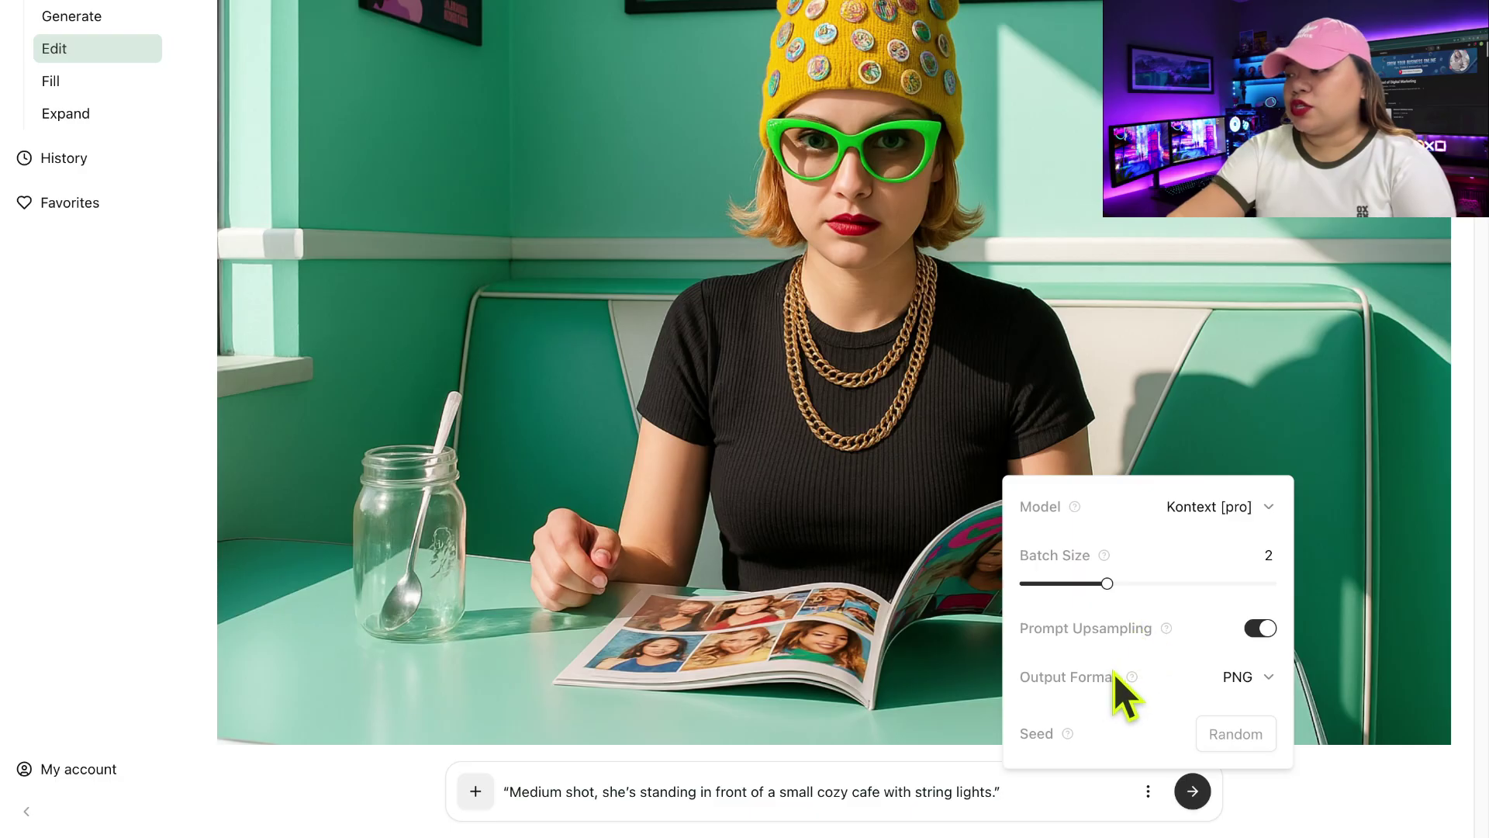
pyautogui.click(1245, 678)
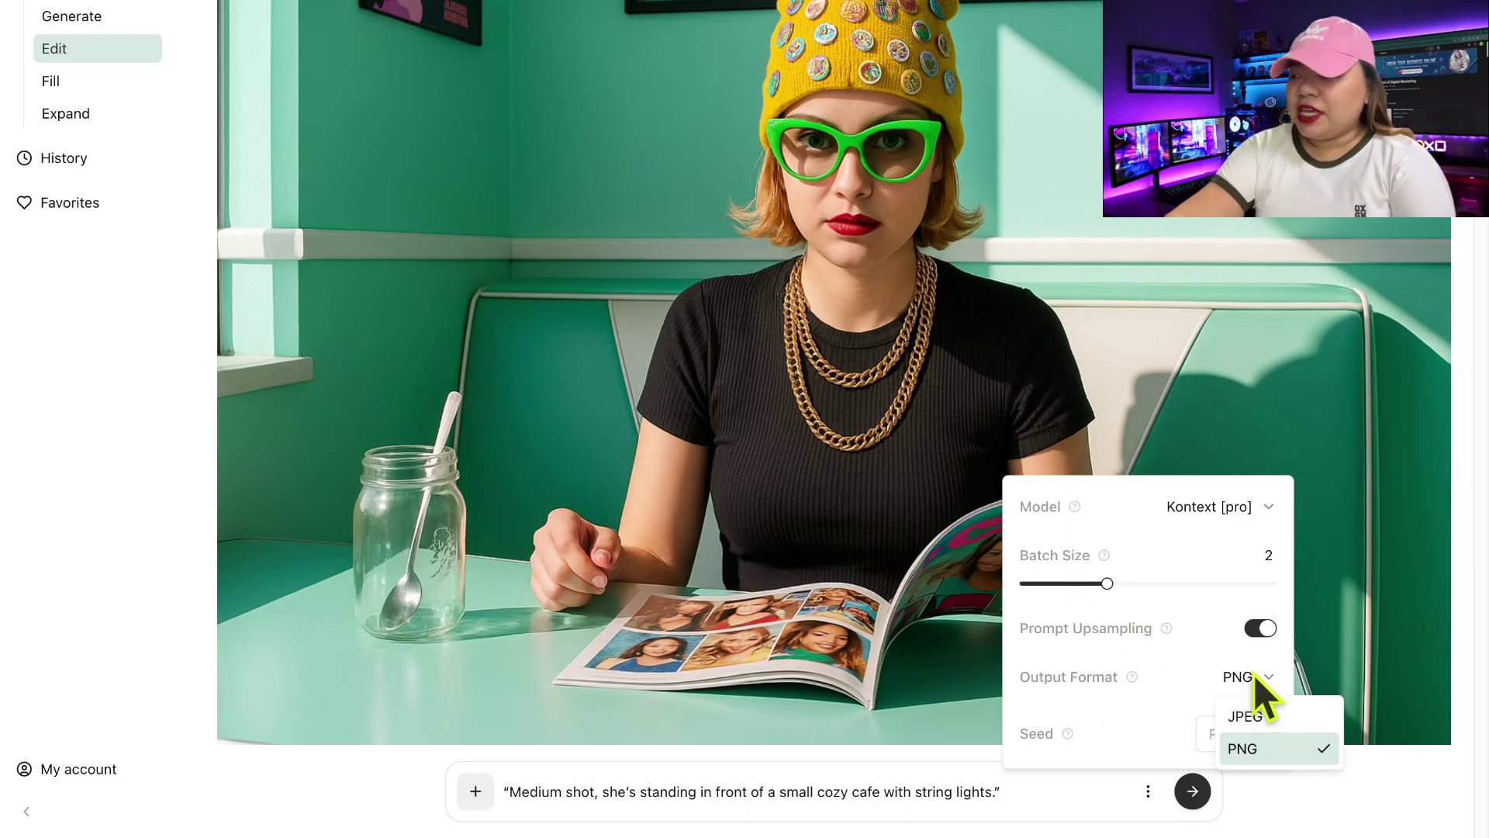
pyautogui.click(1273, 718)
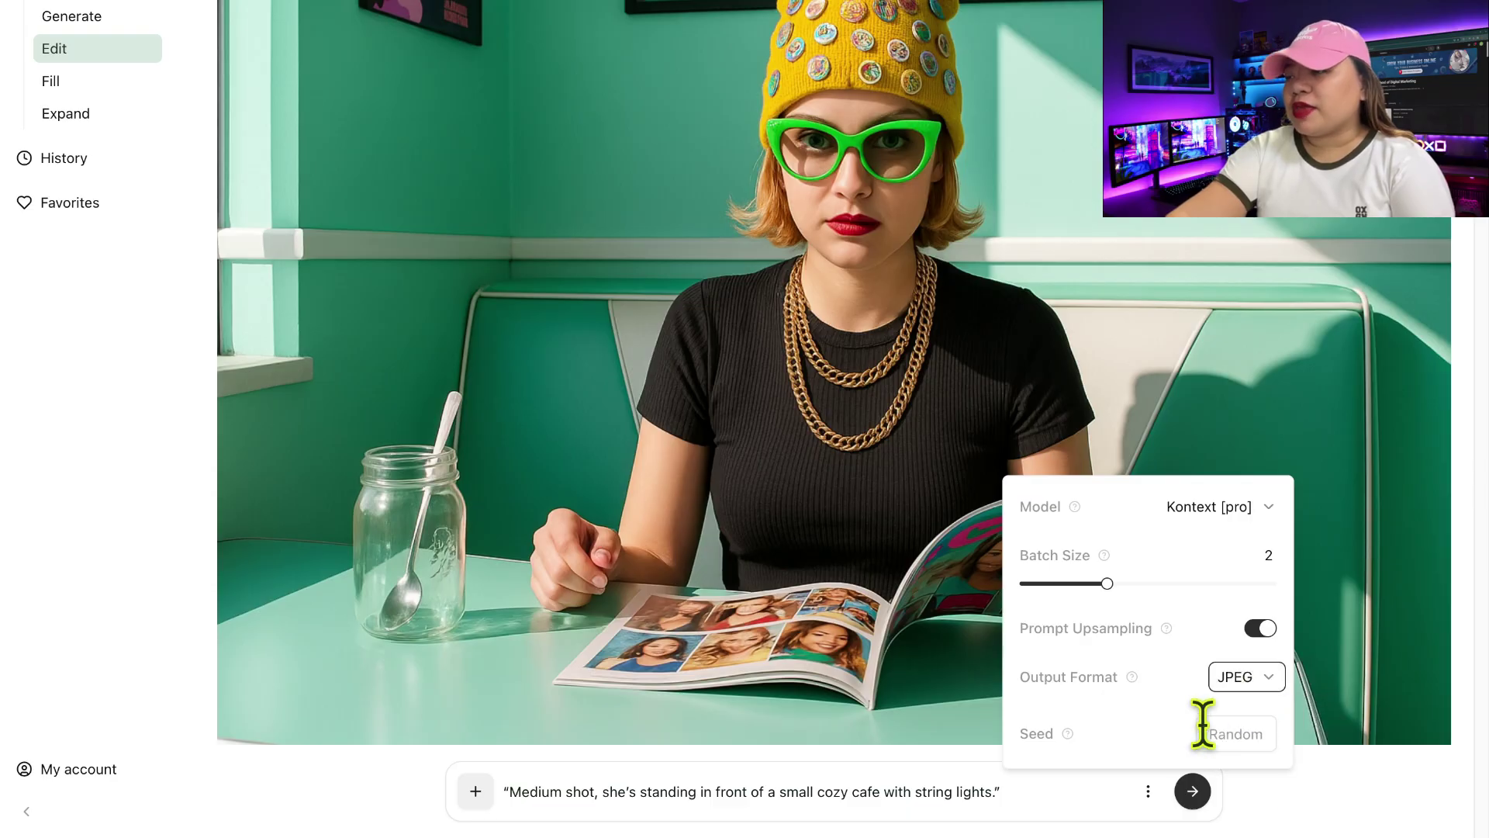
pyautogui.click(1191, 792)
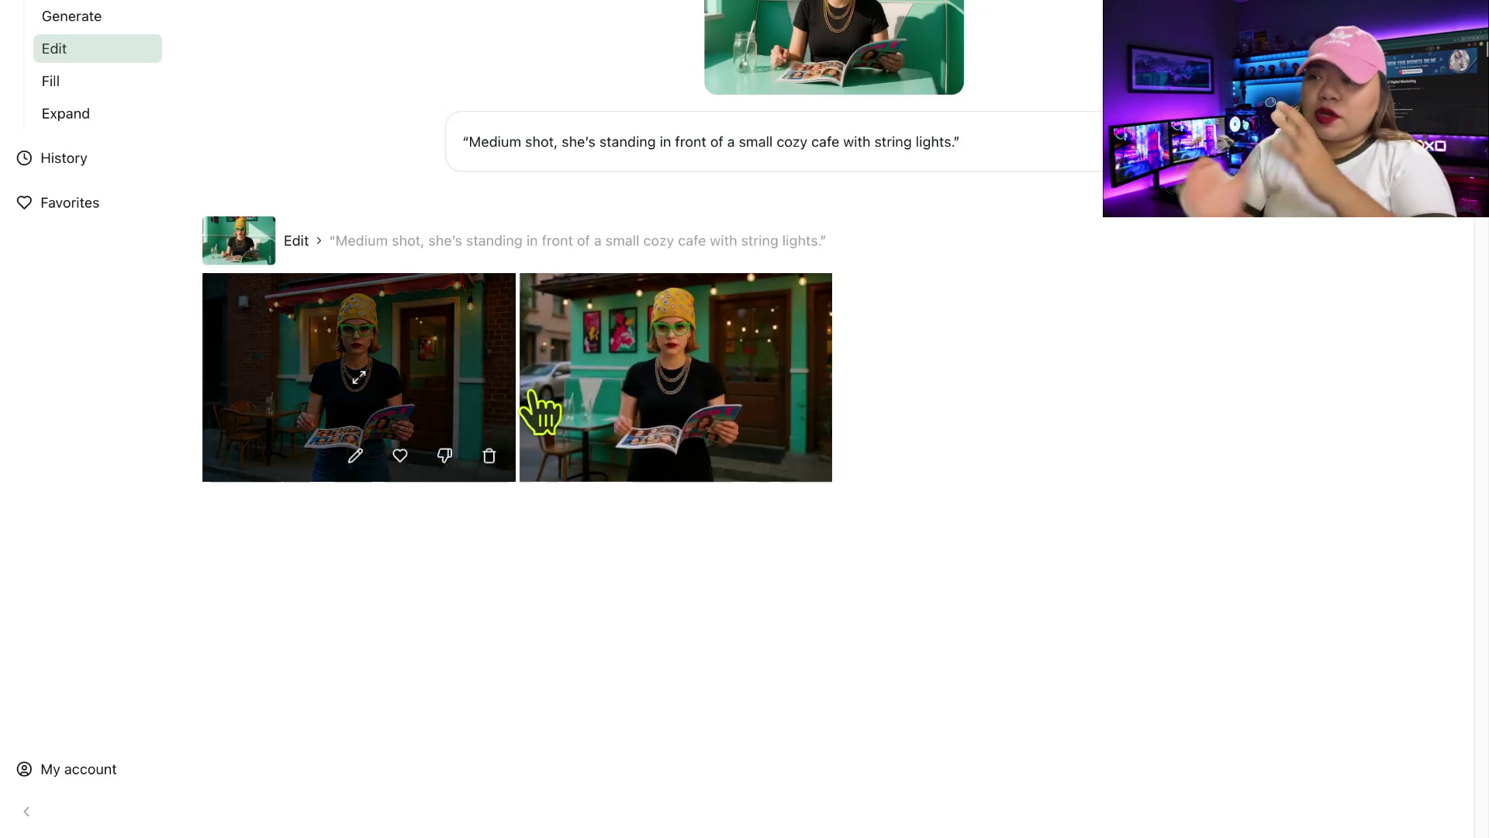
pyautogui.click(632, 402)
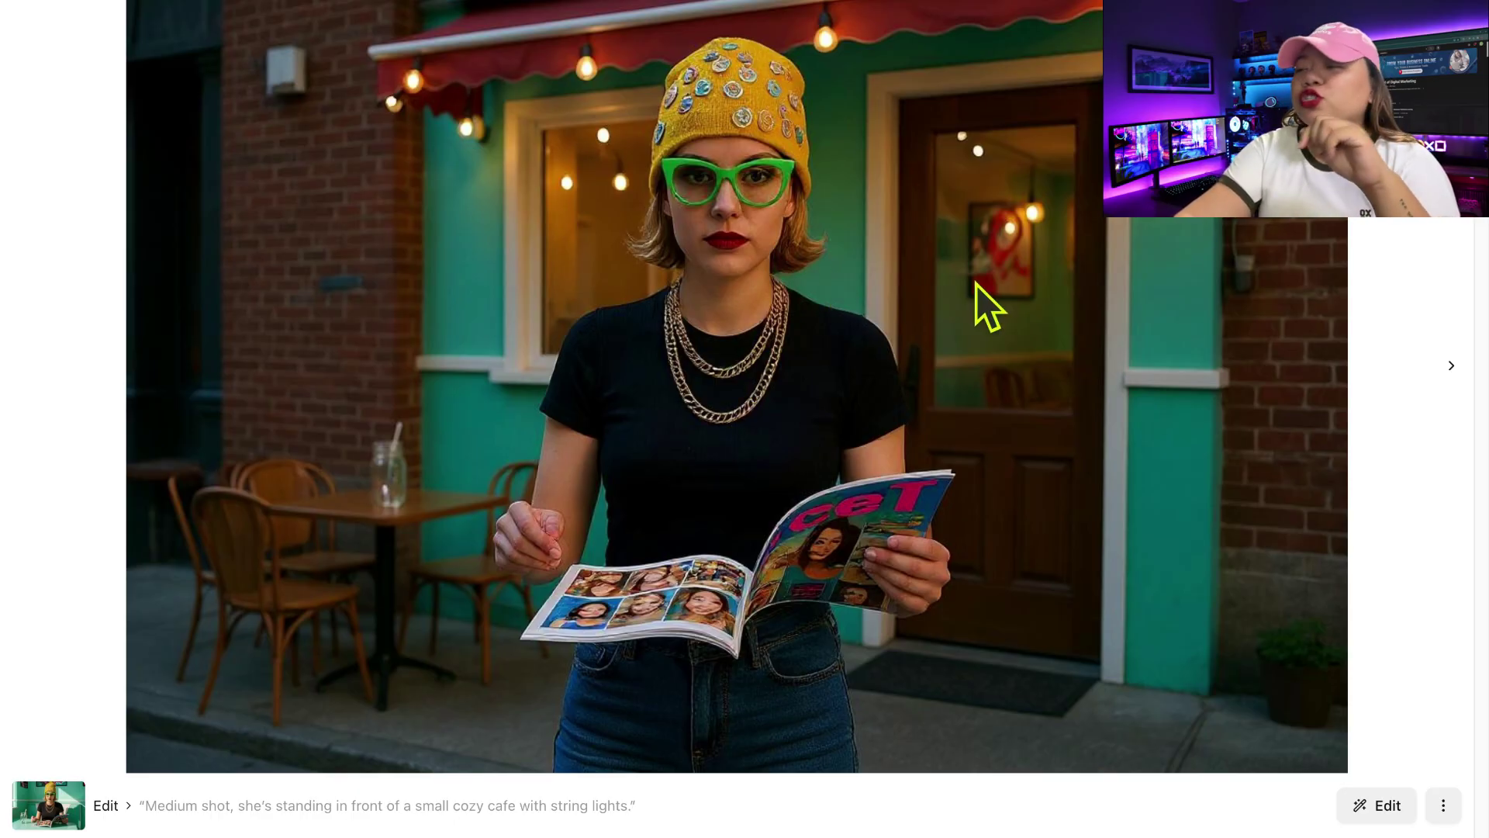
pyautogui.click(1452, 370)
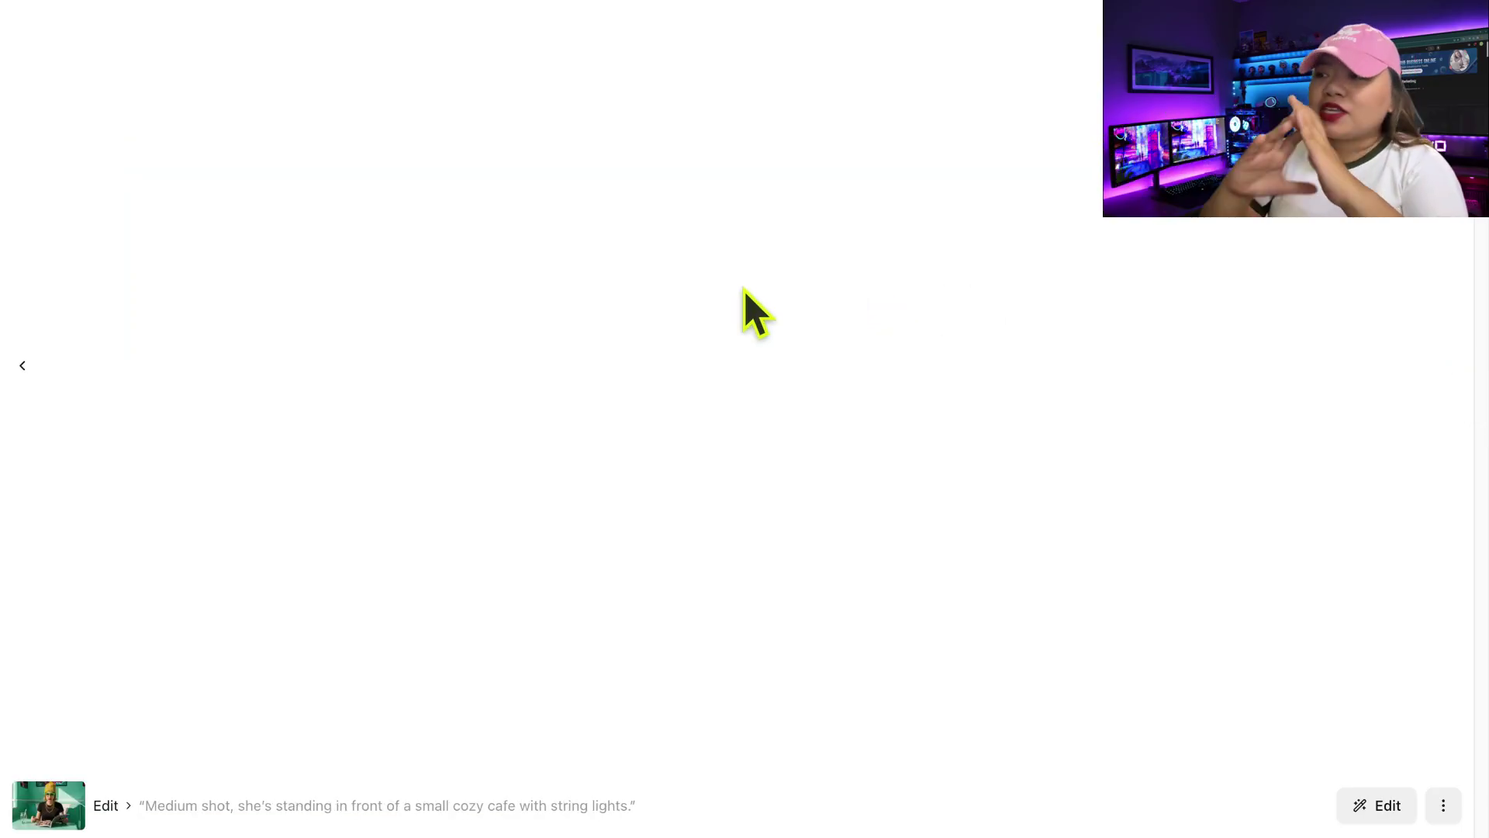
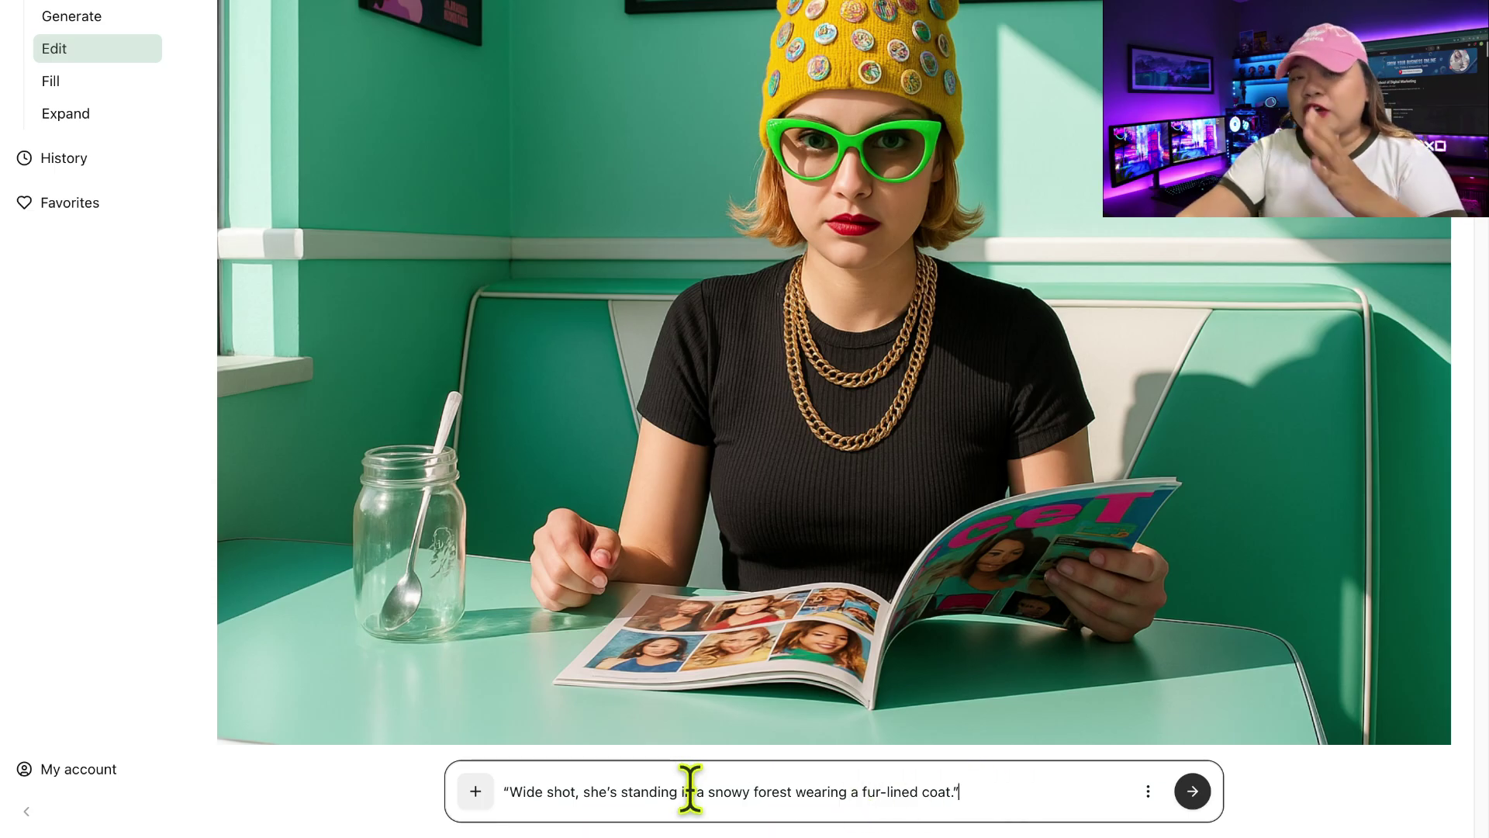
# Generate images for the snowy forest prompt with the settings as they are, and open the first result.
pyautogui.click(1151, 792)
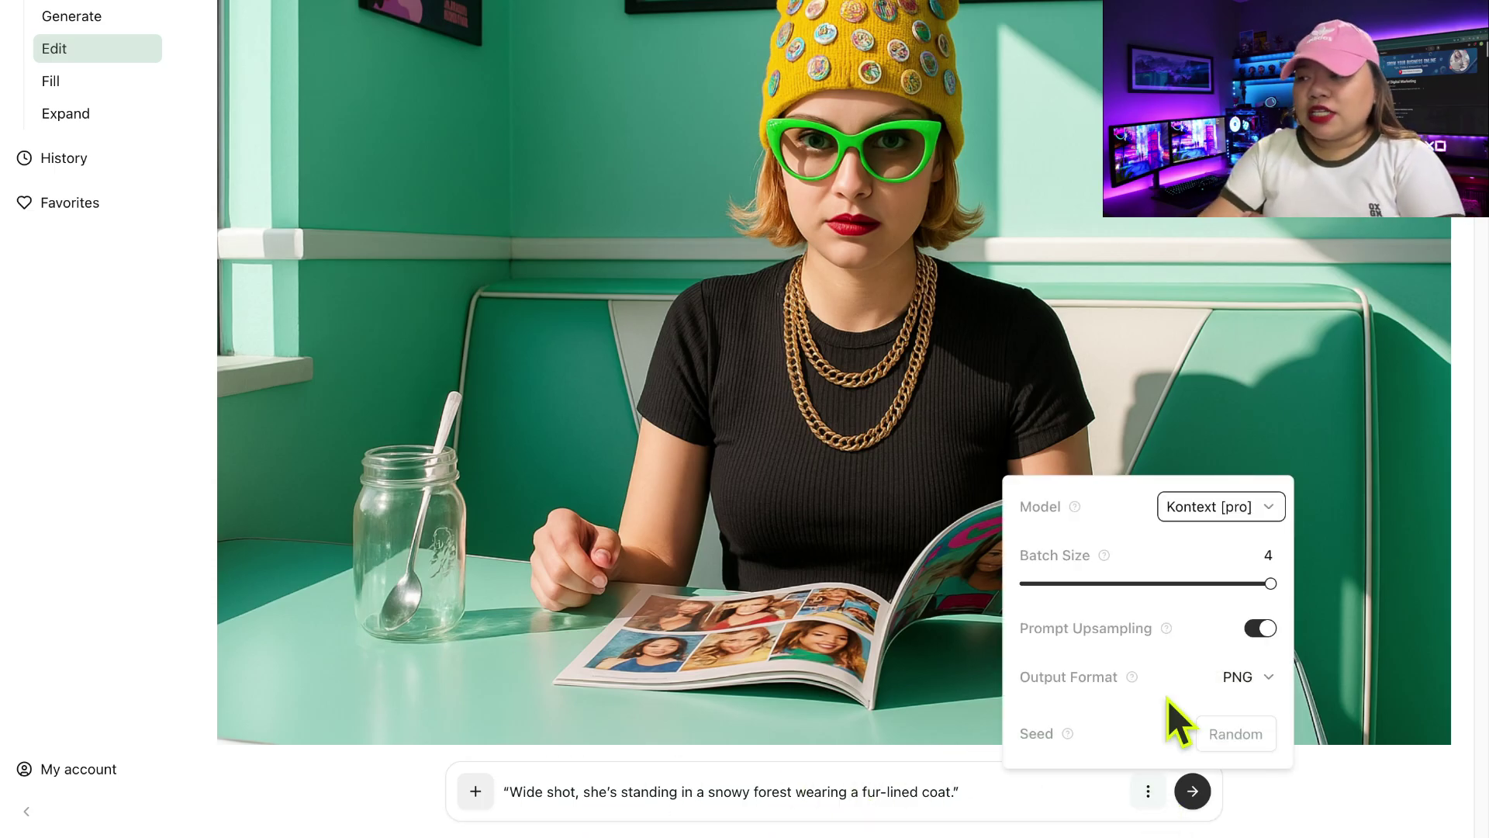
pyautogui.click(1155, 789)
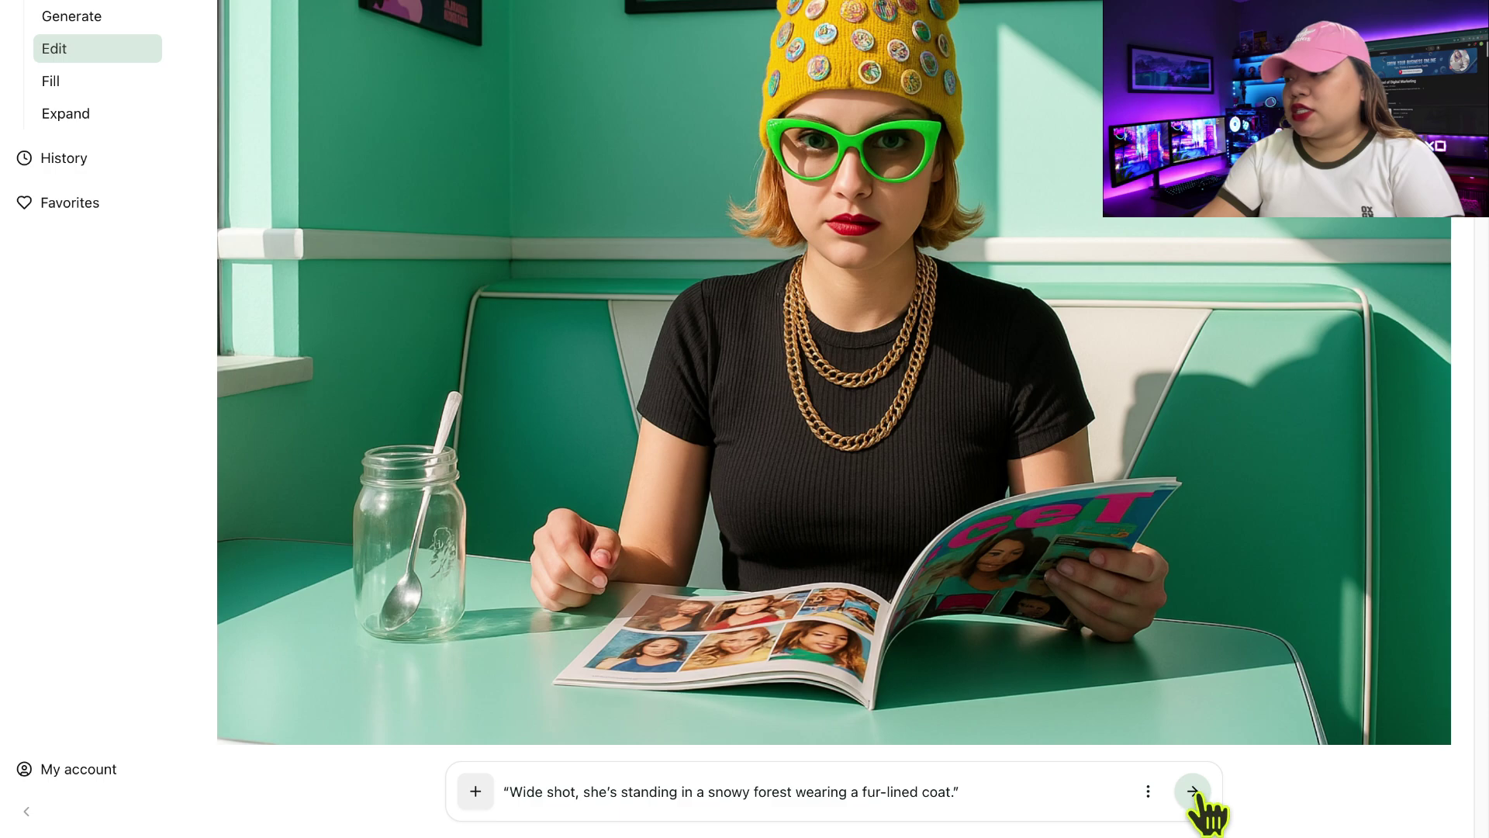
pyautogui.click(1195, 791)
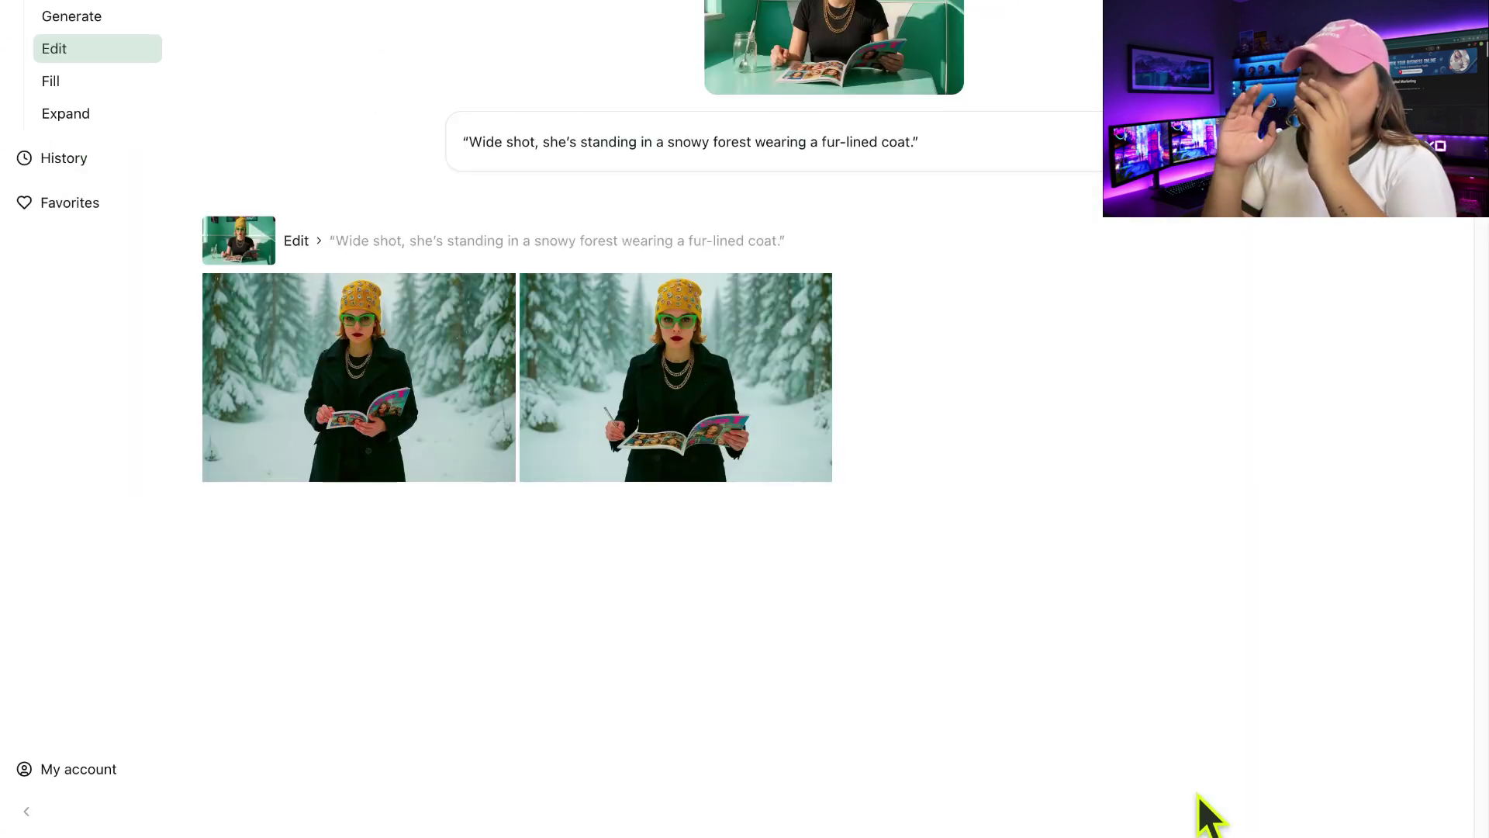
pyautogui.click(359, 377)
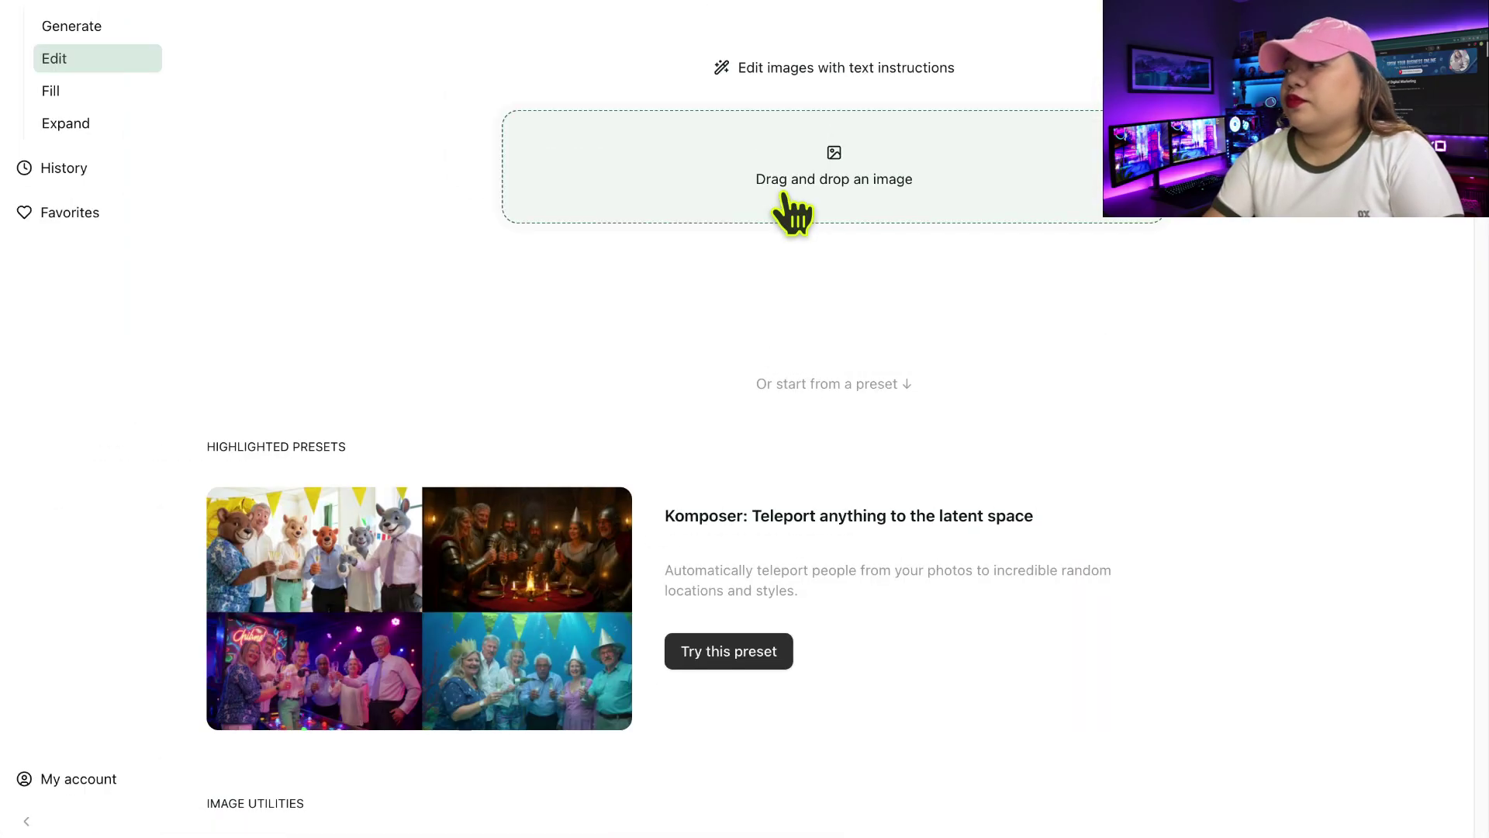
# Upload the PNG starting with bd818a21 from the Downloads folder as the image to edit.
pyautogui.click(785, 198)
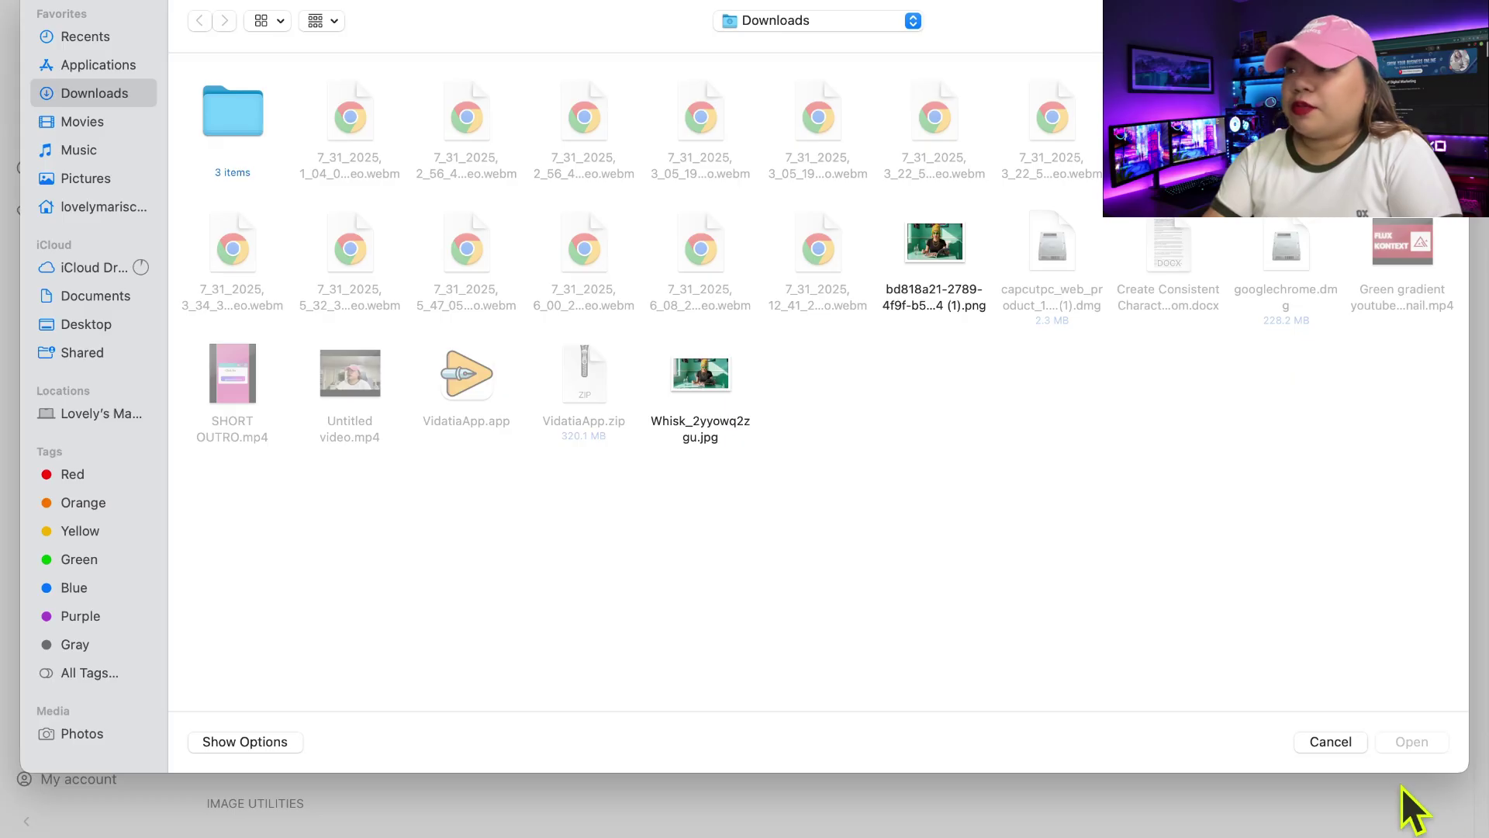
pyautogui.click(1335, 741)
pyautogui.click(867, 165)
pyautogui.doubleClick(913, 249)
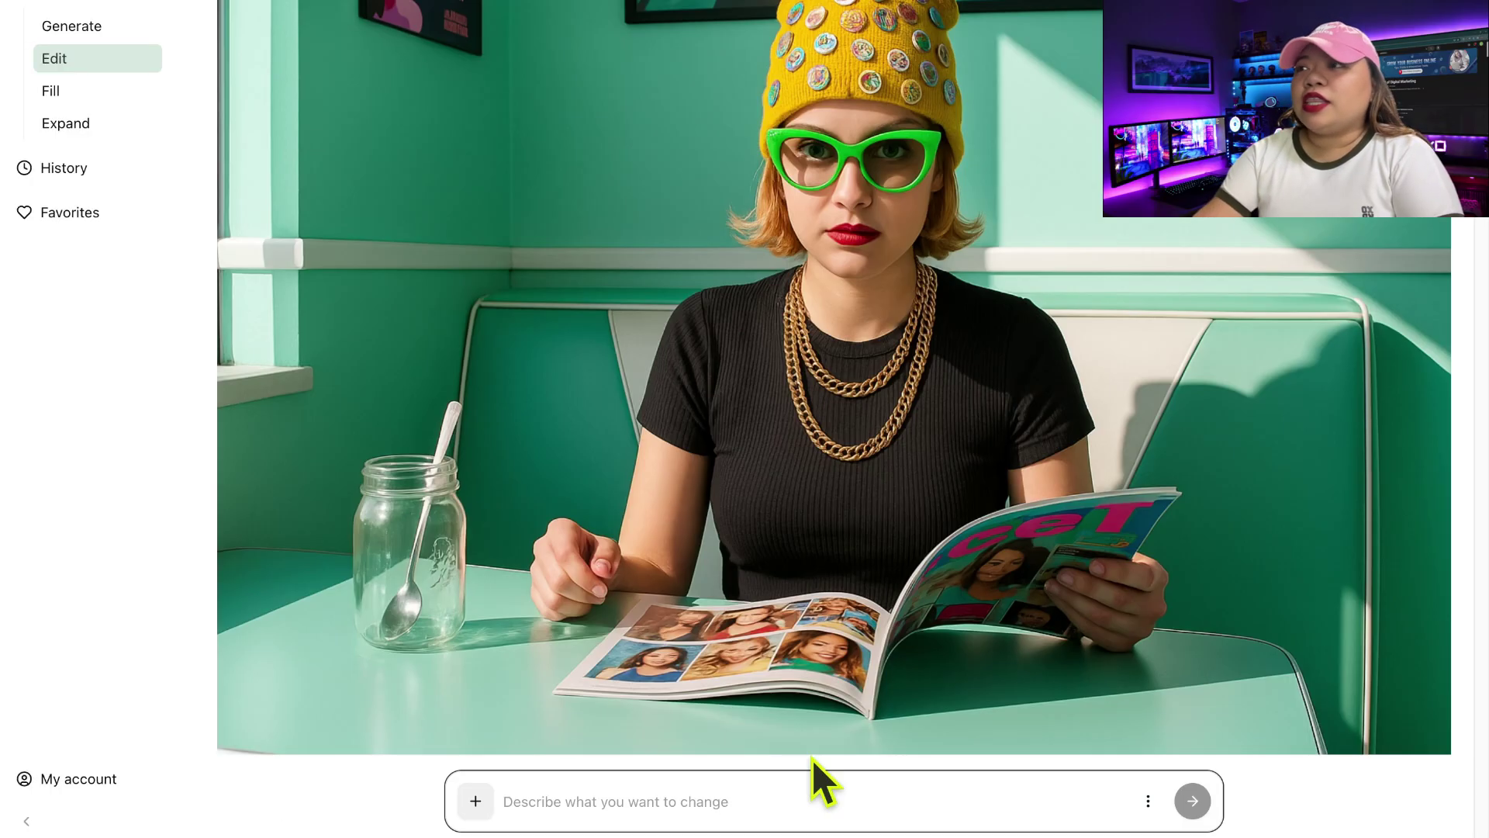
# Generate images from the prompt “Medium shot, she’s wearing a white sundress in a blooming garden.” and open the second result.
pyautogui.click(645, 801)
pyautogui.write('"Medium shot, she’s wearing a white sundress in a blooming garden."')
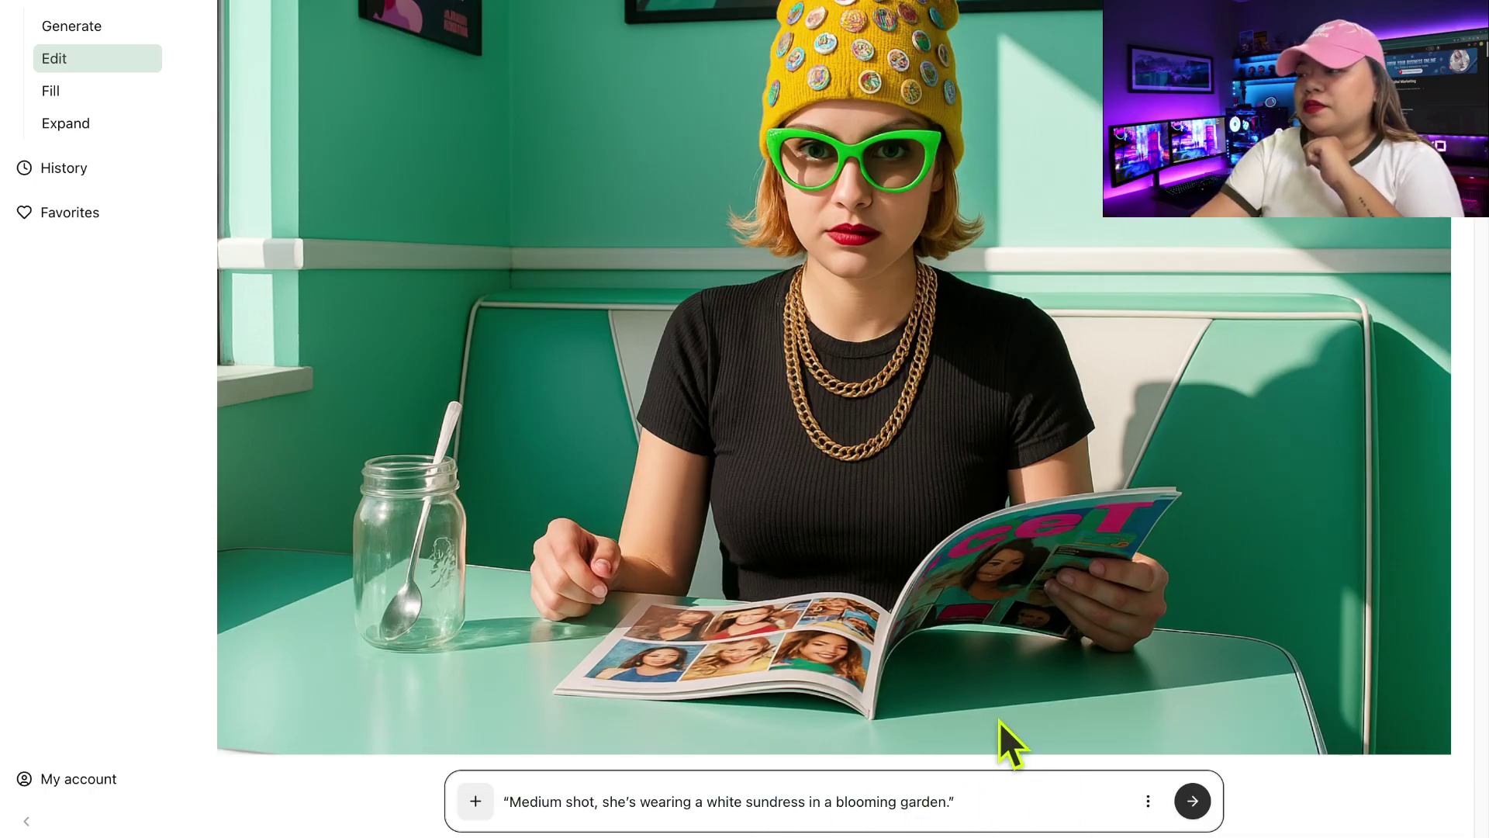
pyautogui.click(1181, 810)
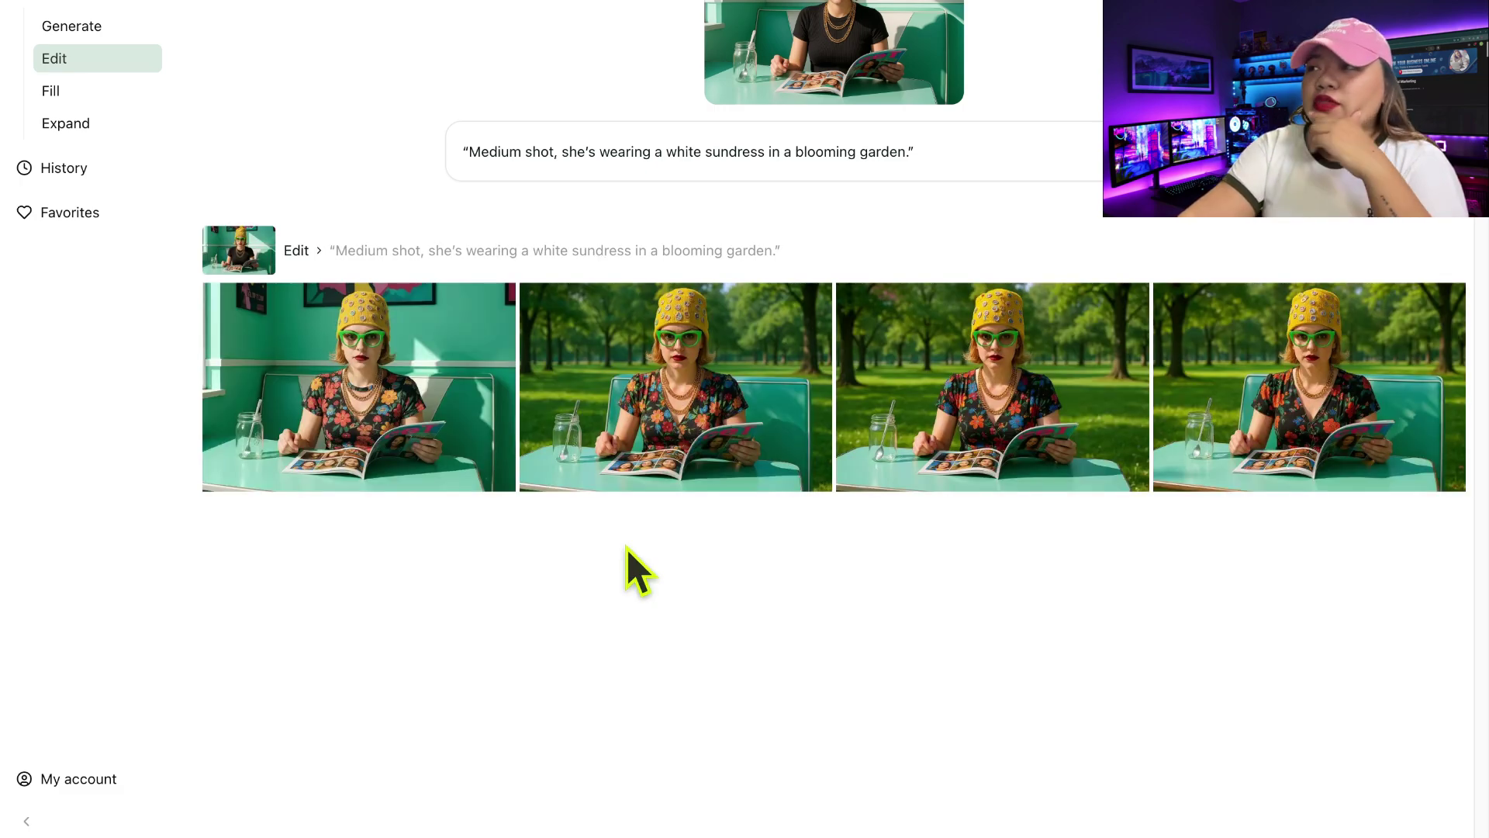
pyautogui.click(715, 433)
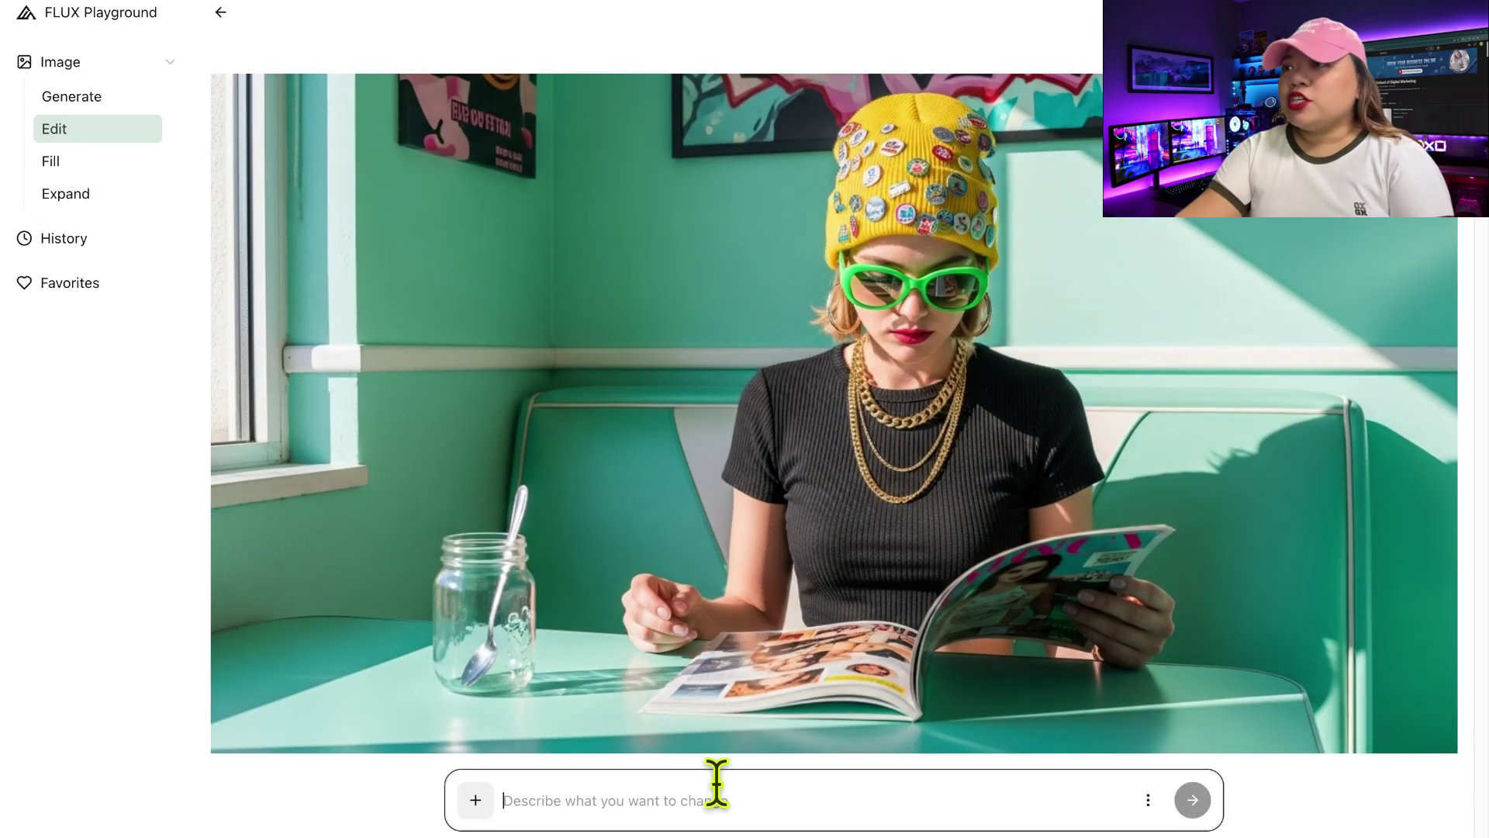
# Generate images from the prompt “Wide shot, she’s walking down a quiet cobblestone street in a European village.”.
pyautogui.write('"Wide shot, she’s walking down a quiet cobblestone street in a European village."')
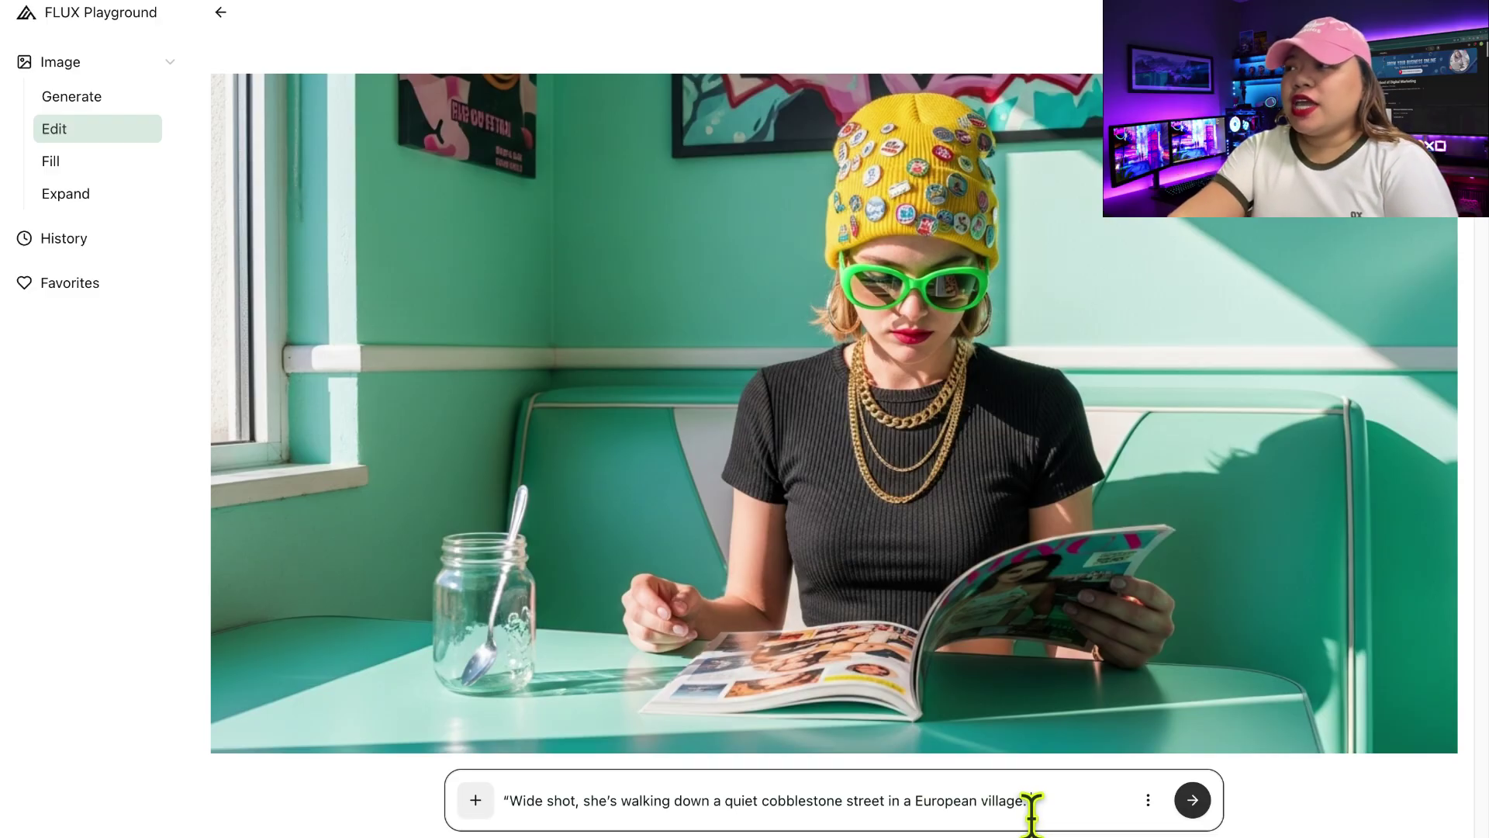
pyautogui.click(1188, 805)
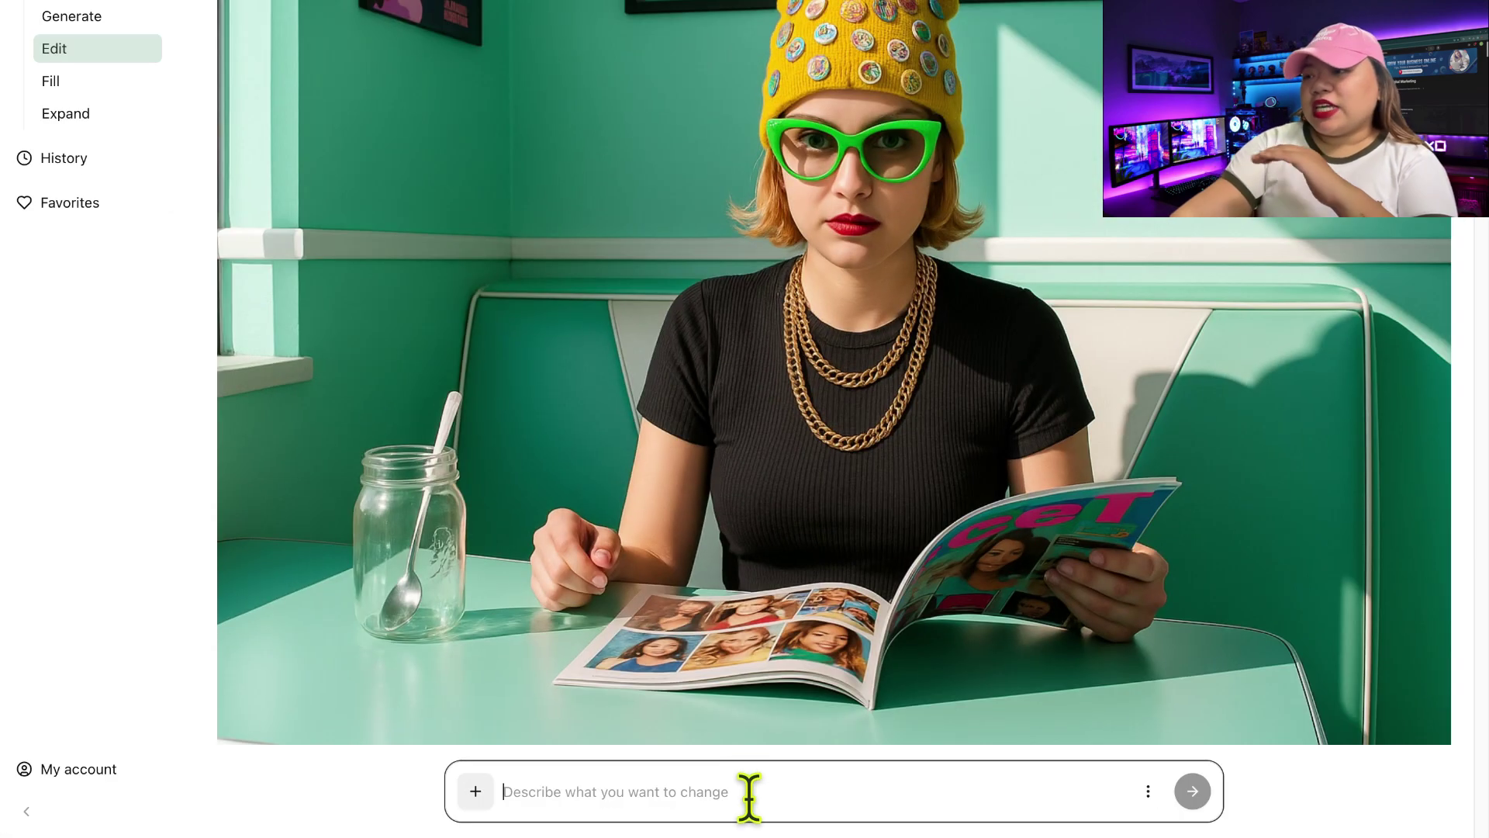
# Generate images of the woman from the prompt “Wide shot, she’s reading a book under a large tree in the park.”.
pyautogui.click(752, 795)
pyautogui.write('"Wide shot, she’s reading a book under a large tree in the park."')
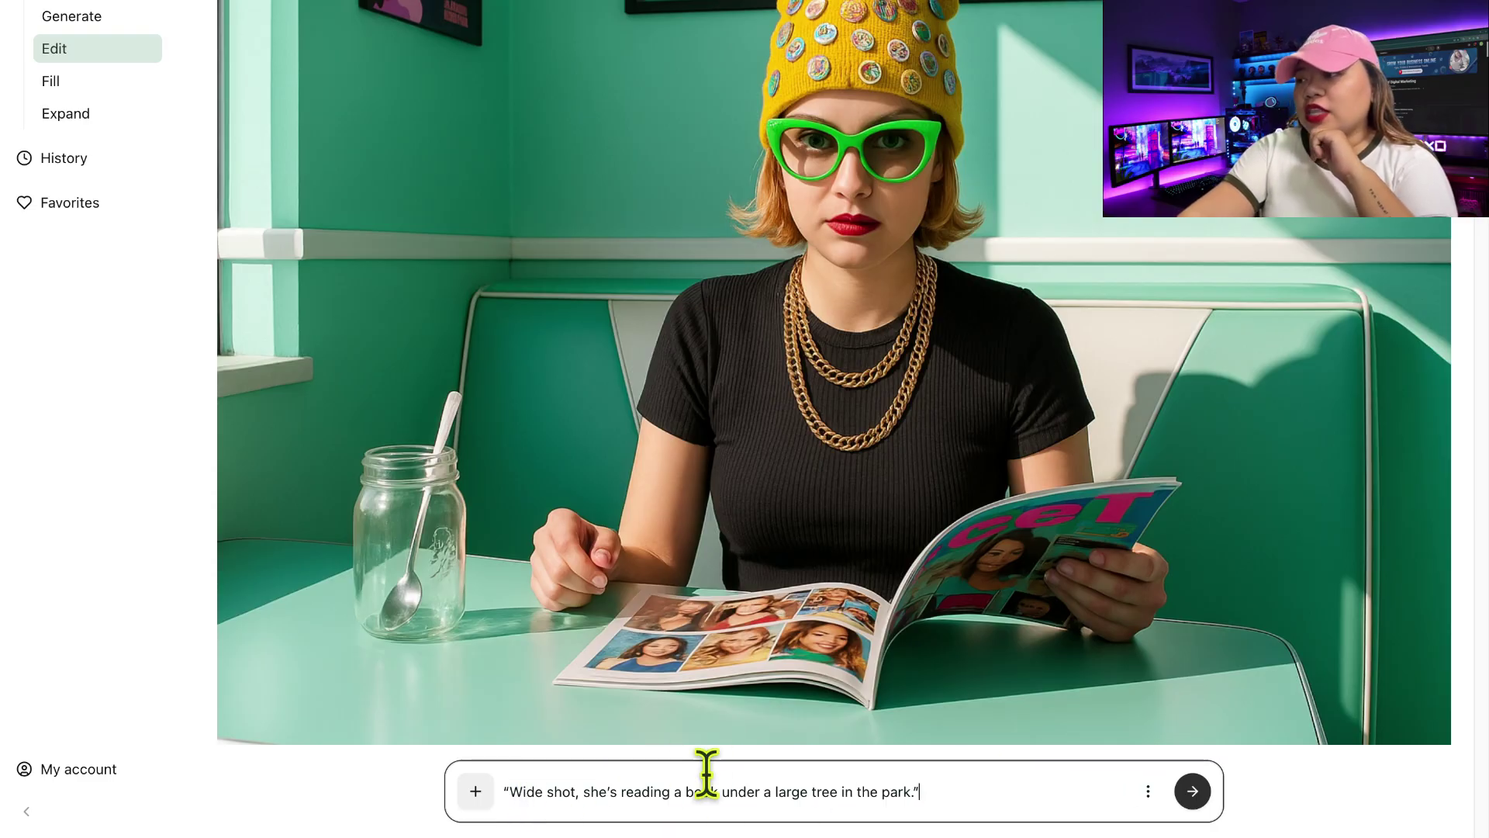
pyautogui.click(1192, 793)
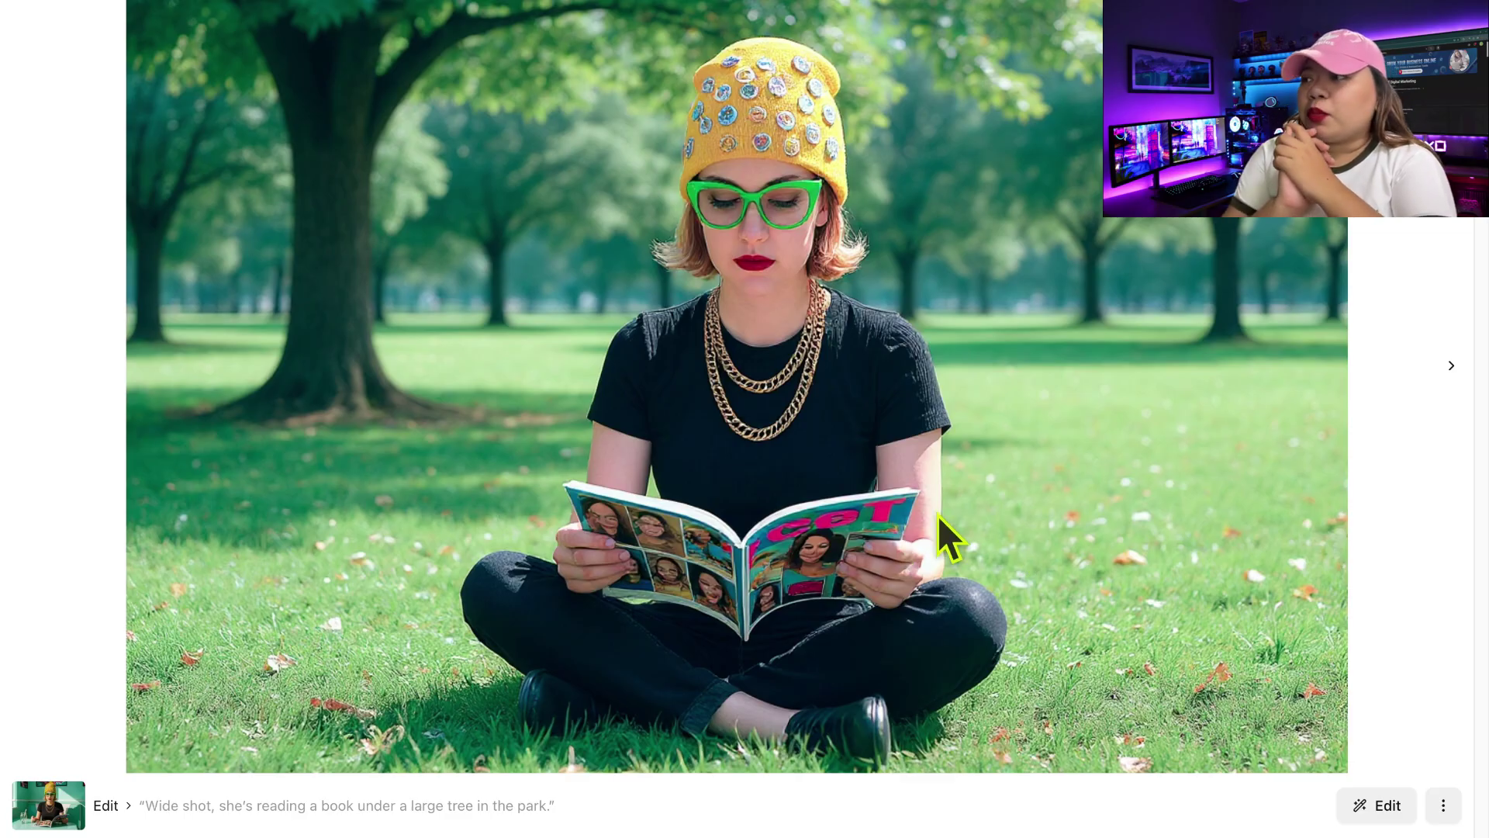
# Compare the remaining park reading images at full size and close the image viewer.
pyautogui.click(1452, 366)
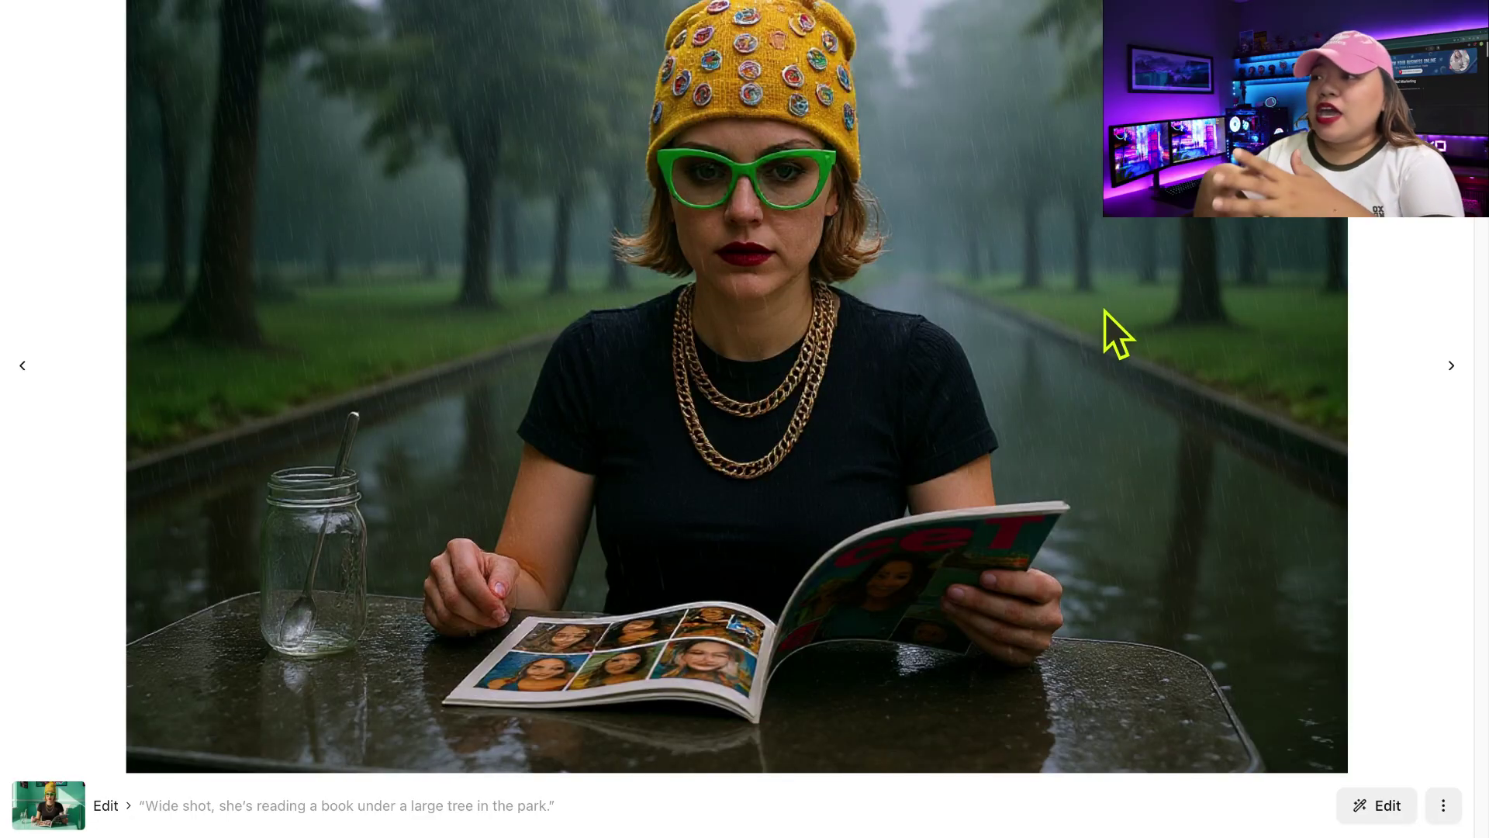
pyautogui.click(1452, 368)
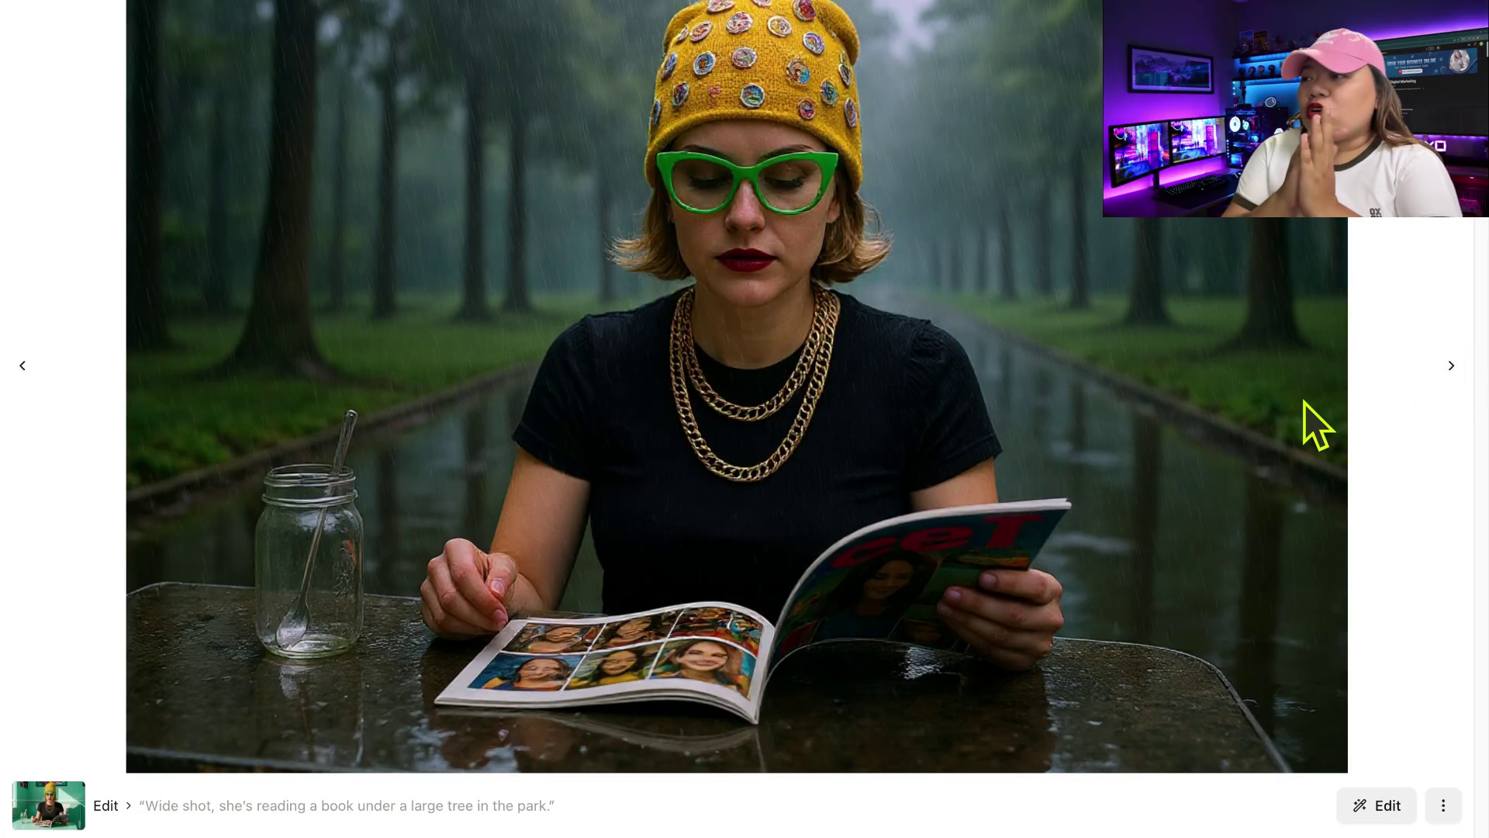
pyautogui.click(1427, 380)
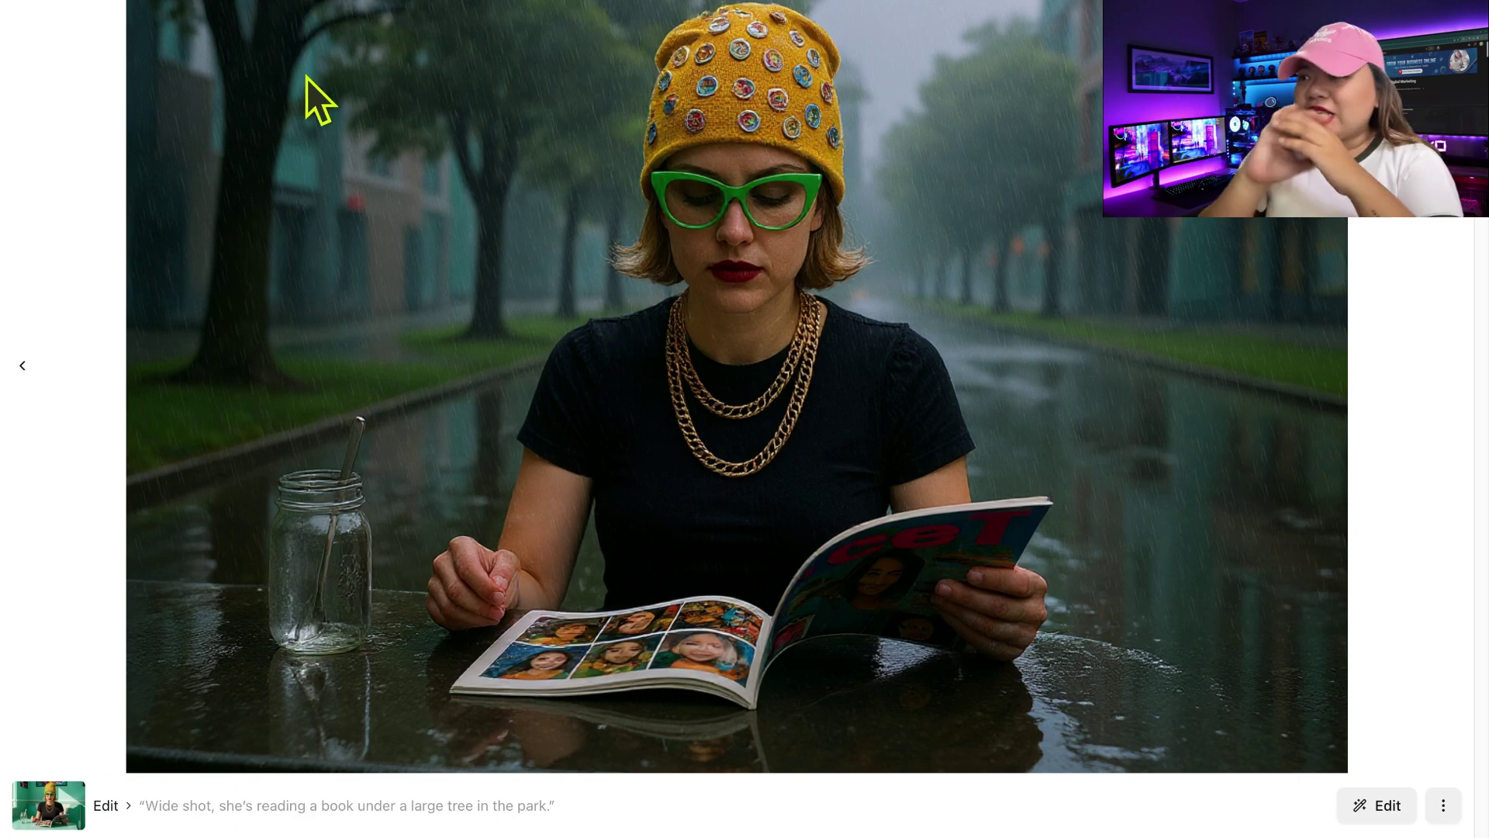
pyautogui.press('Escape')
# Examine the Vidatia website's Easy Like 1-2-3 steps and the kinds of videos it can create.
pyautogui.moveTo(676, 327)
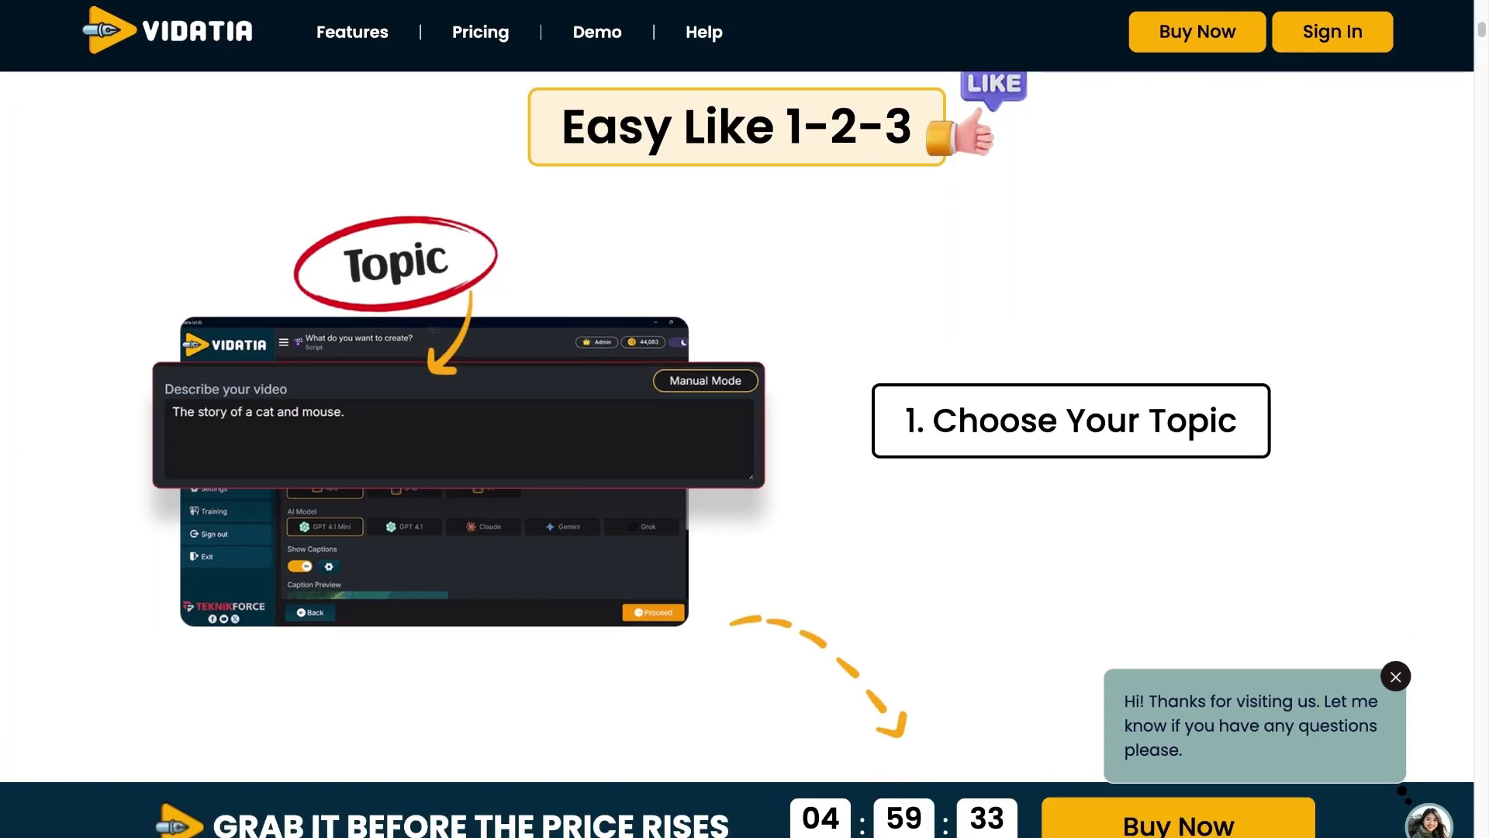
pyautogui.scroll(-2, 737, 427)
pyautogui.scroll(-5, 737, 426)
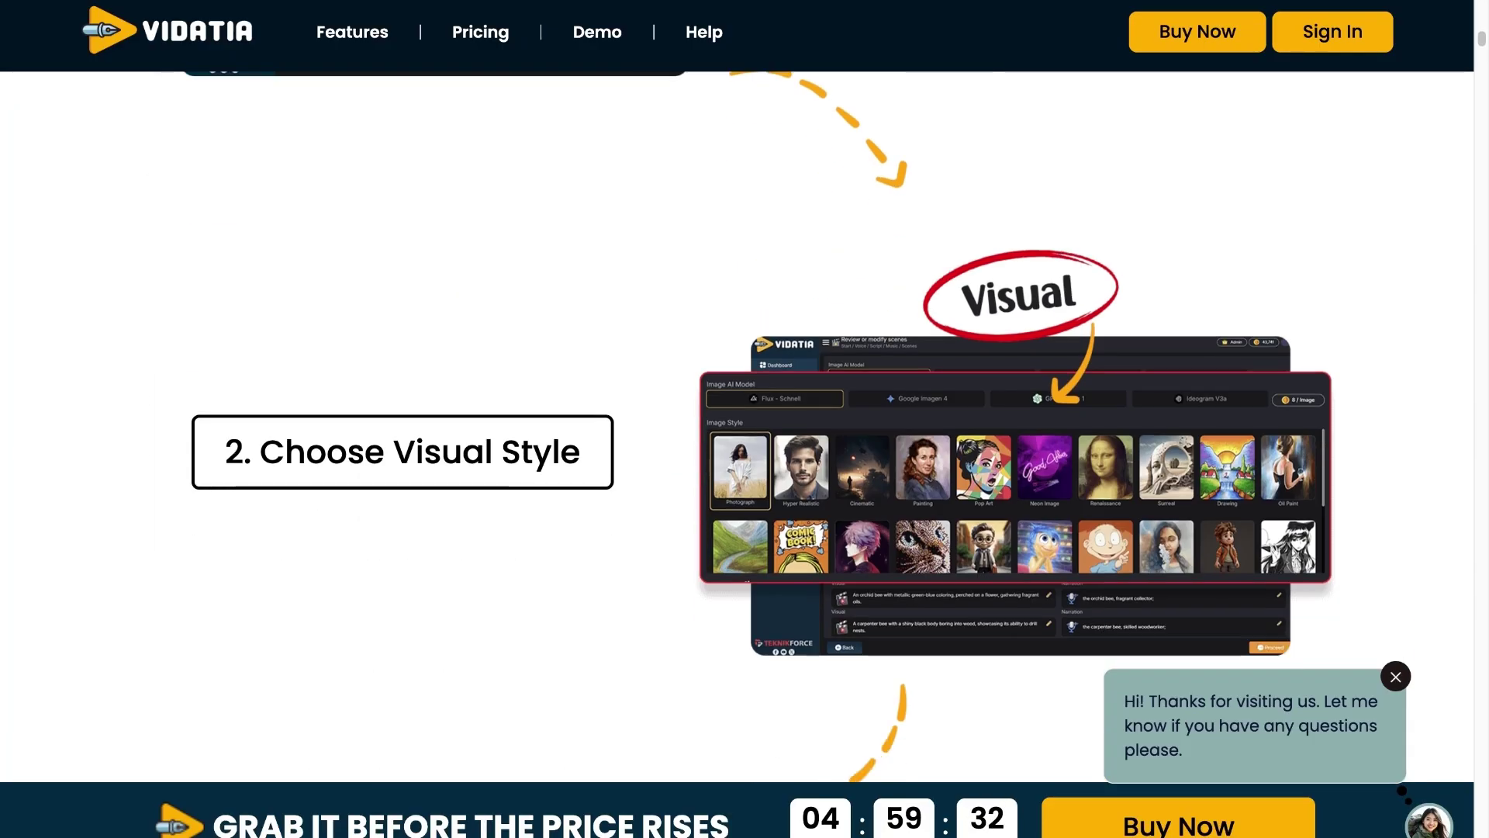
pyautogui.scroll(-5, 737, 427)
pyautogui.scroll(-8, 737, 427)
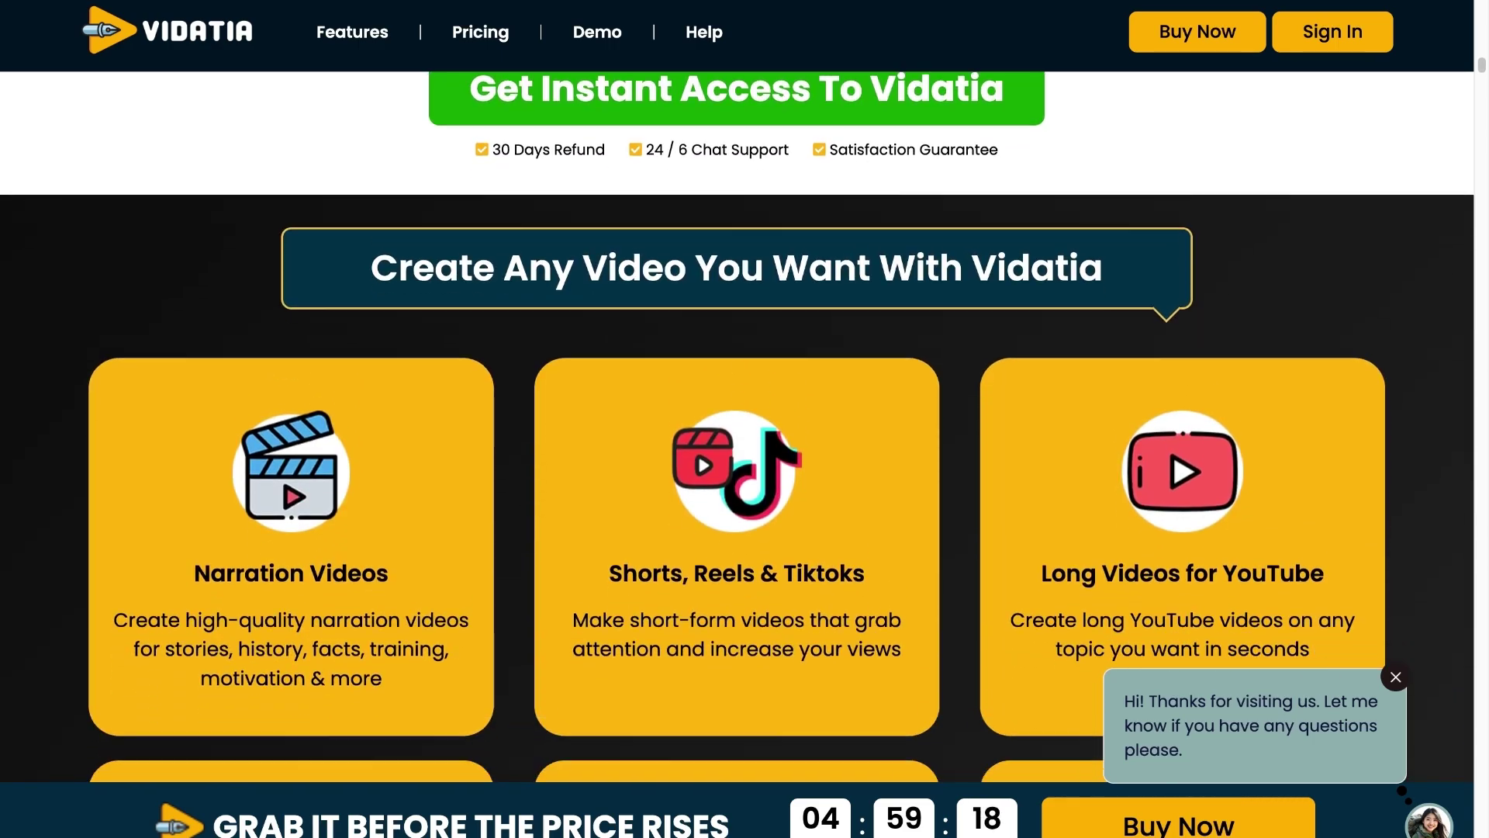
# Review the Vidatia website's video types and sample sections for short, live-action, children's story and finance videos.
pyautogui.scroll(-2, 737, 426)
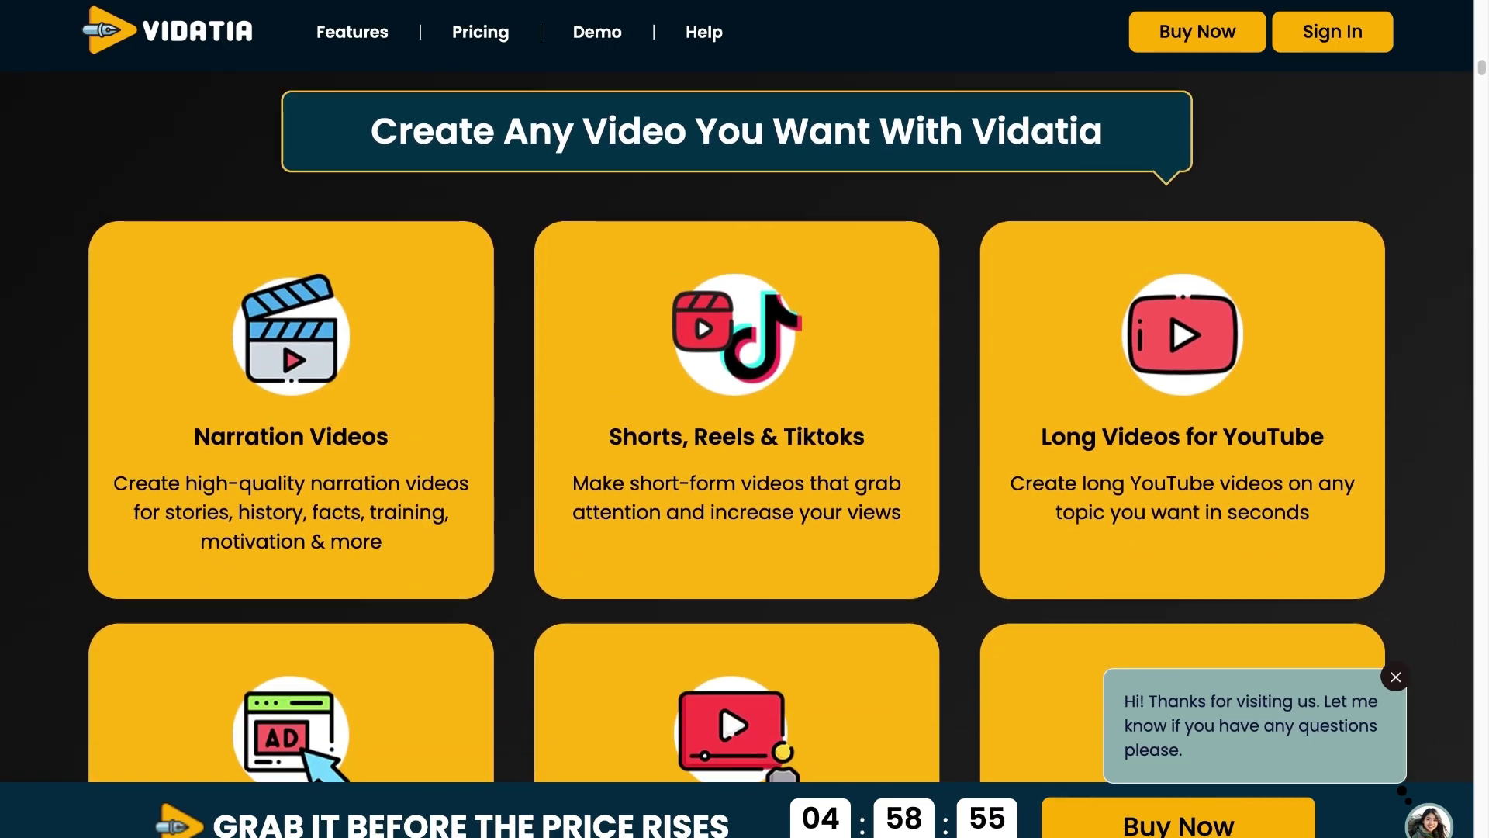
pyautogui.scroll(-2, 737, 426)
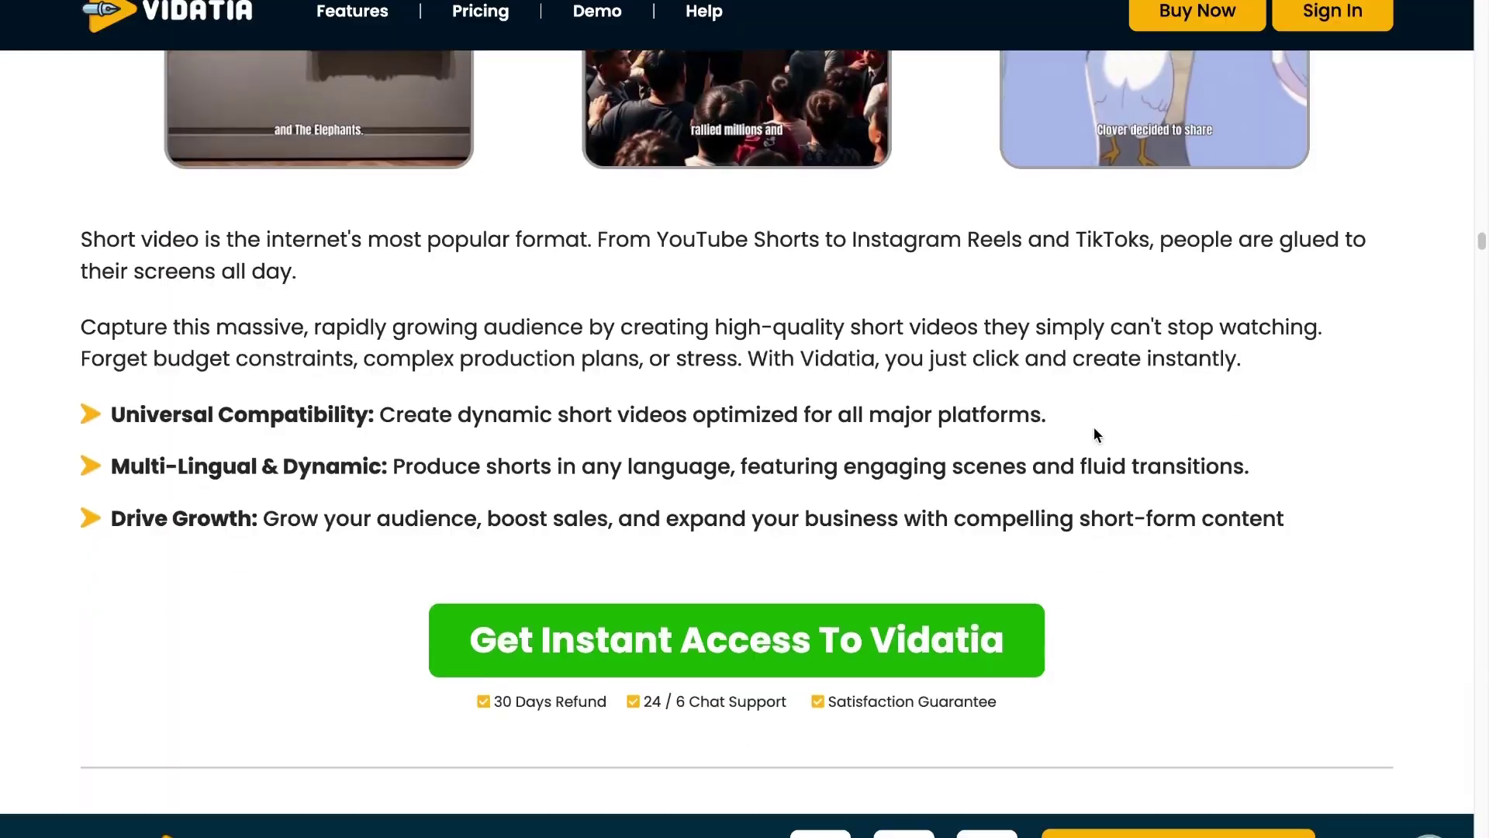
pyautogui.scroll(-15, 1094, 427)
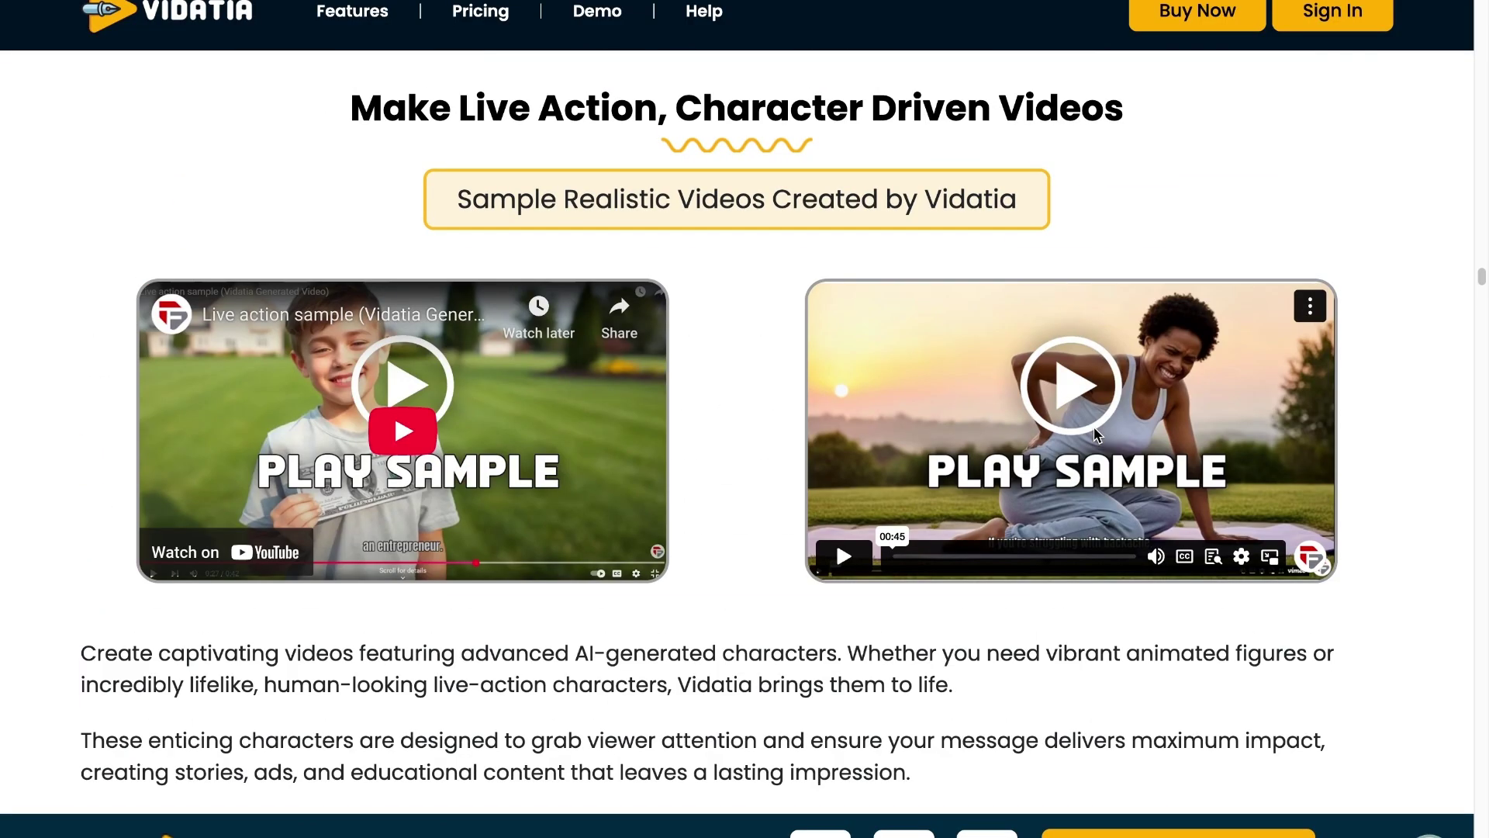
pyautogui.scroll(-10, 1097, 434)
pyautogui.scroll(-18, 1093, 434)
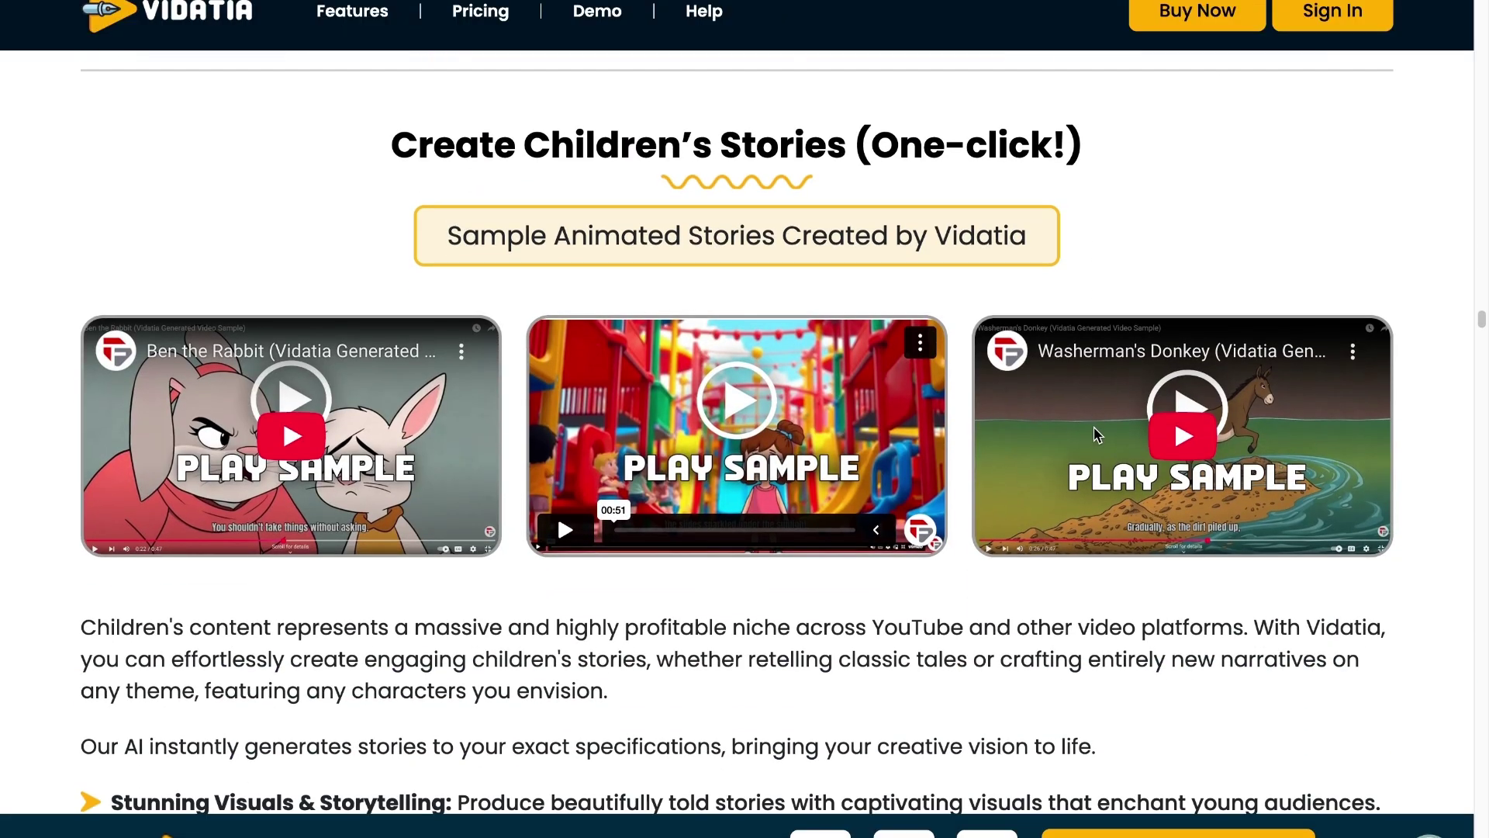
pyautogui.scroll(-15, 1096, 432)
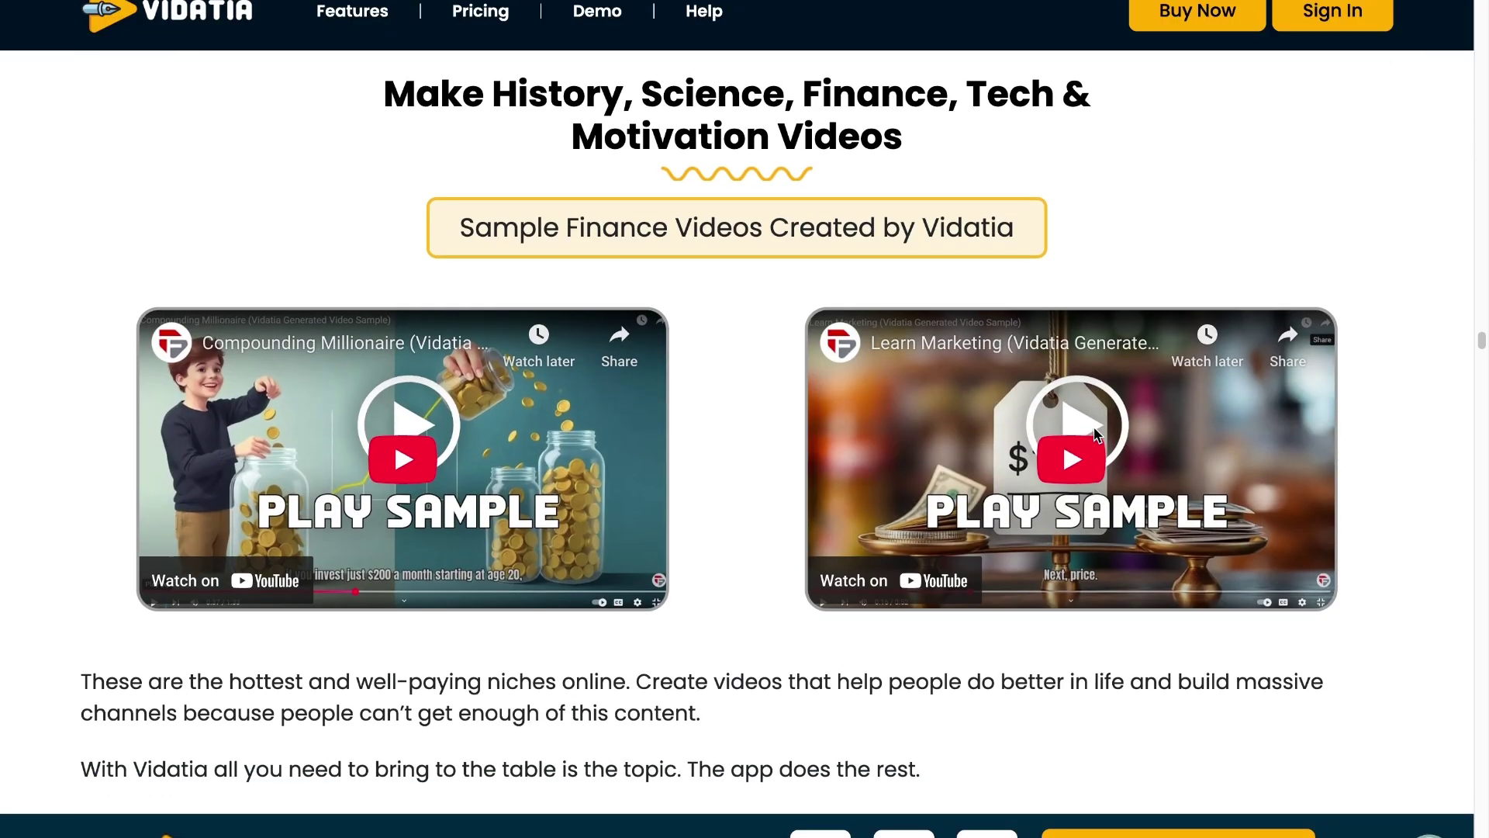
pyautogui.scroll(-5, 1096, 435)
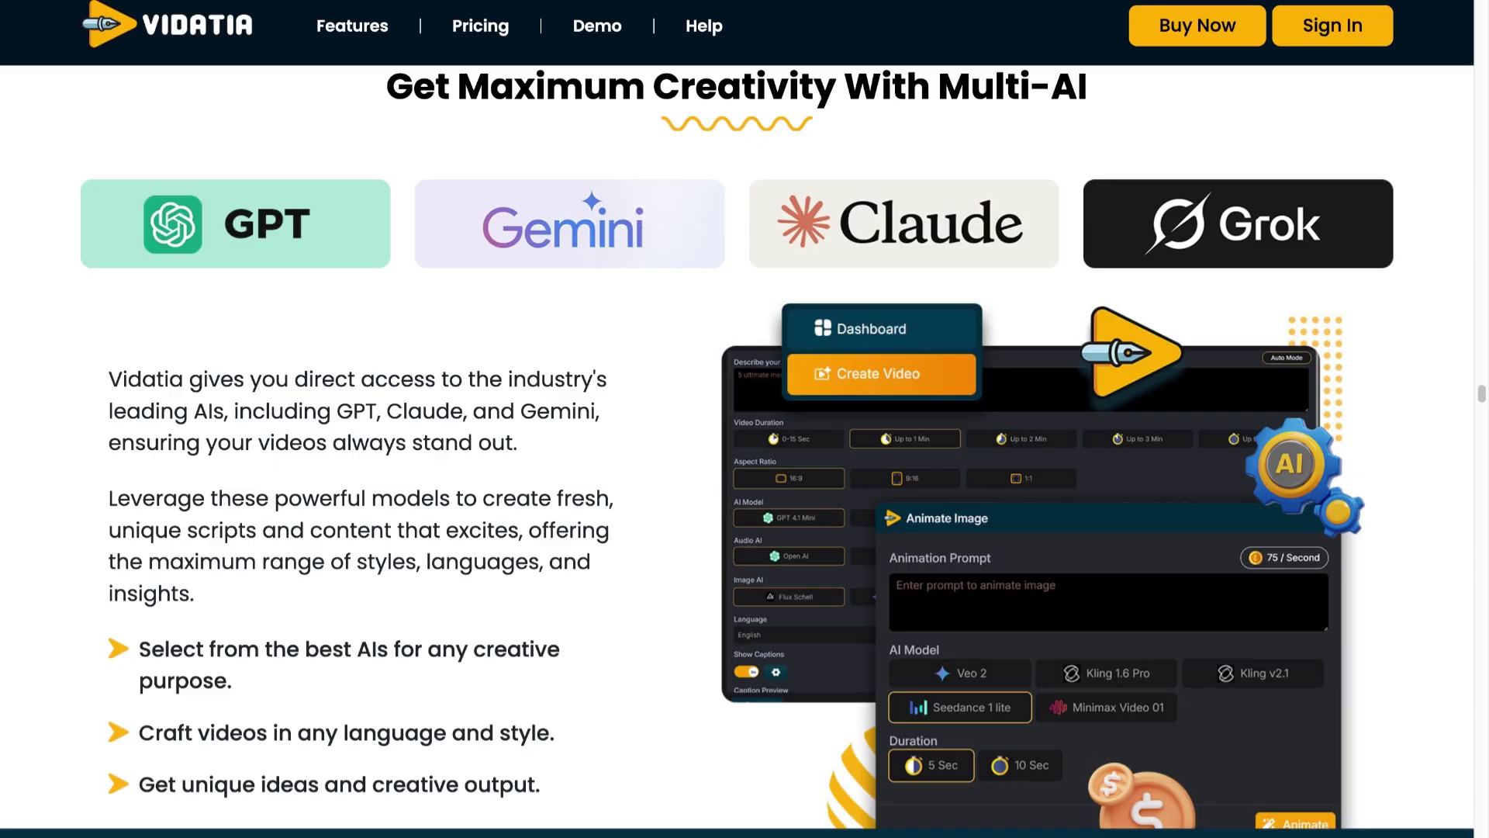
# Examine Vidatia's feature sections on multi-AI models, video aspect ratios and the selectable visual styles.
pyautogui.scroll(-20, 763, 555)
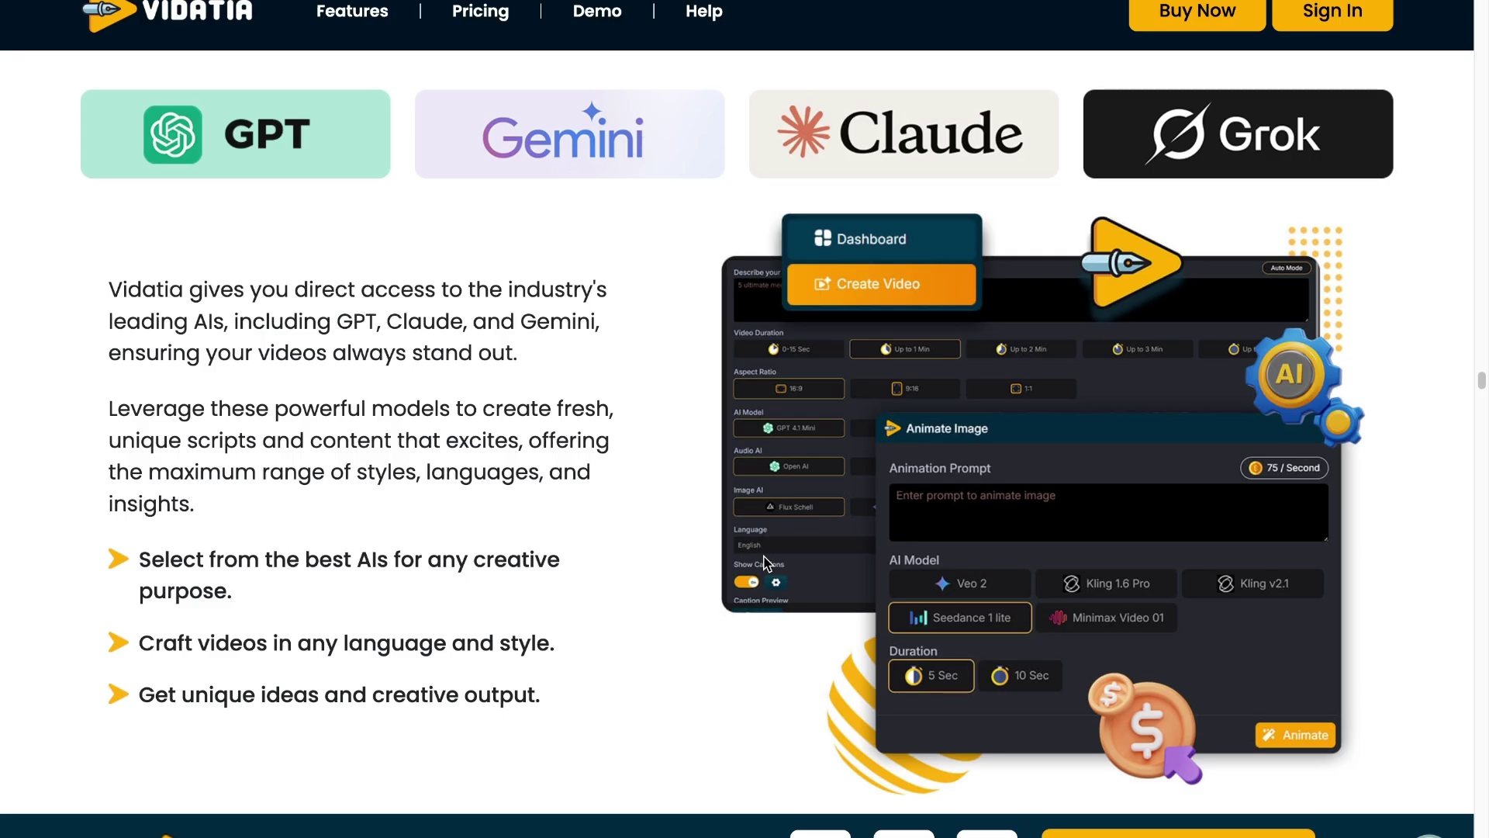
pyautogui.scroll(-13, 763, 555)
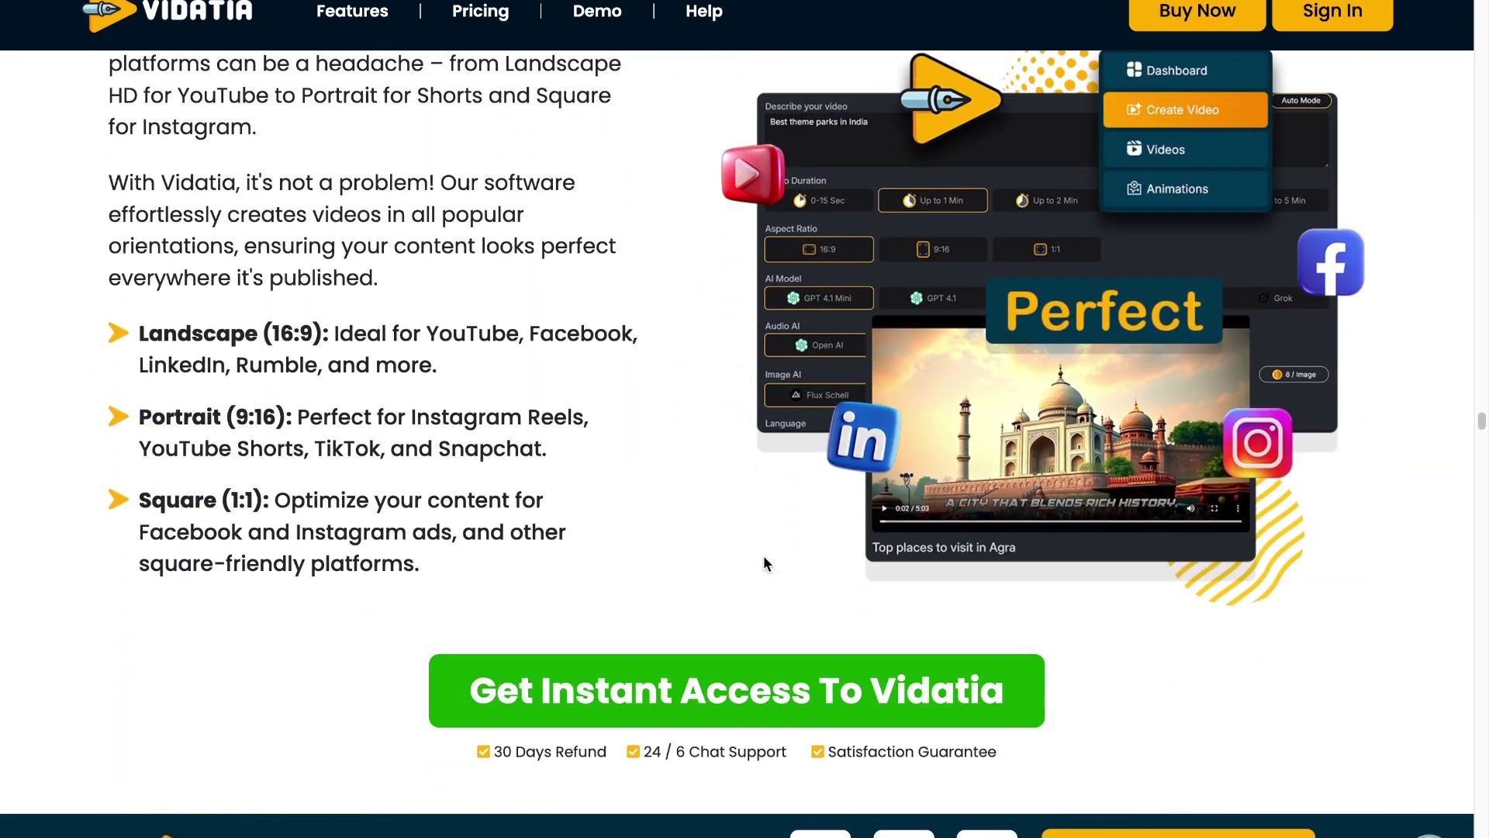
pyautogui.scroll(-20, 765, 563)
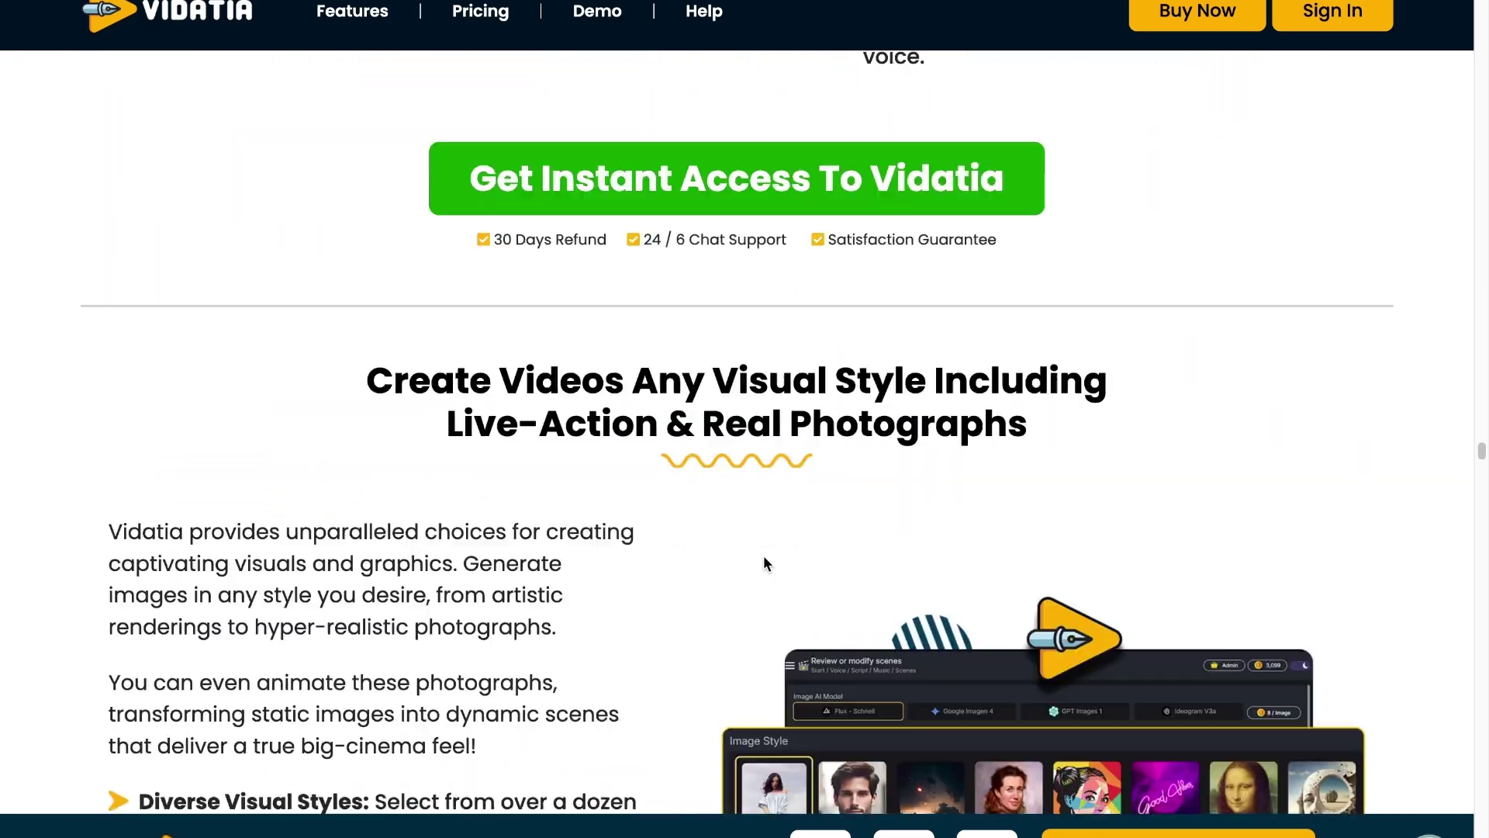
pyautogui.scroll(-20, 763, 556)
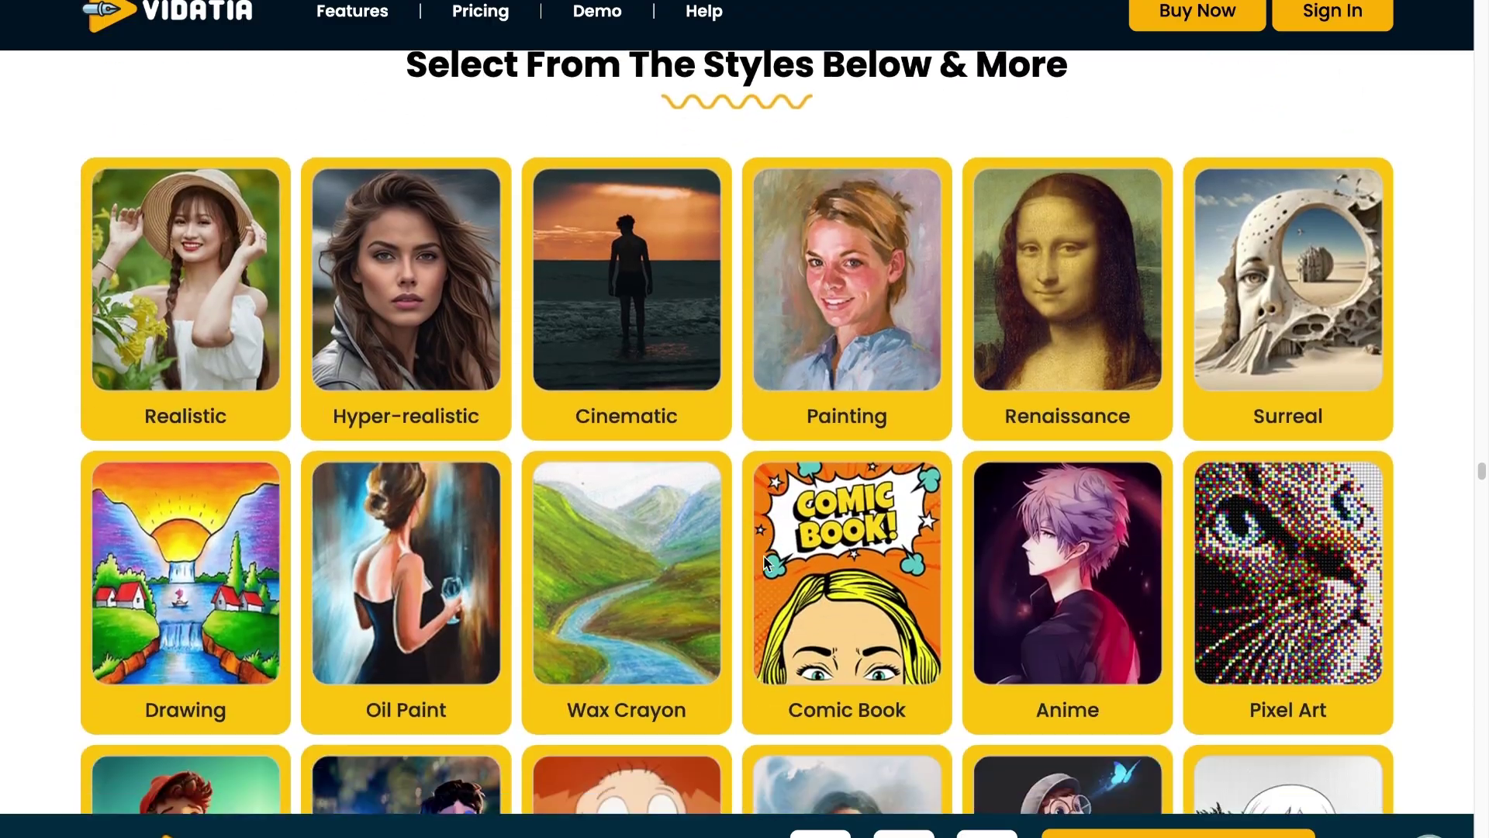